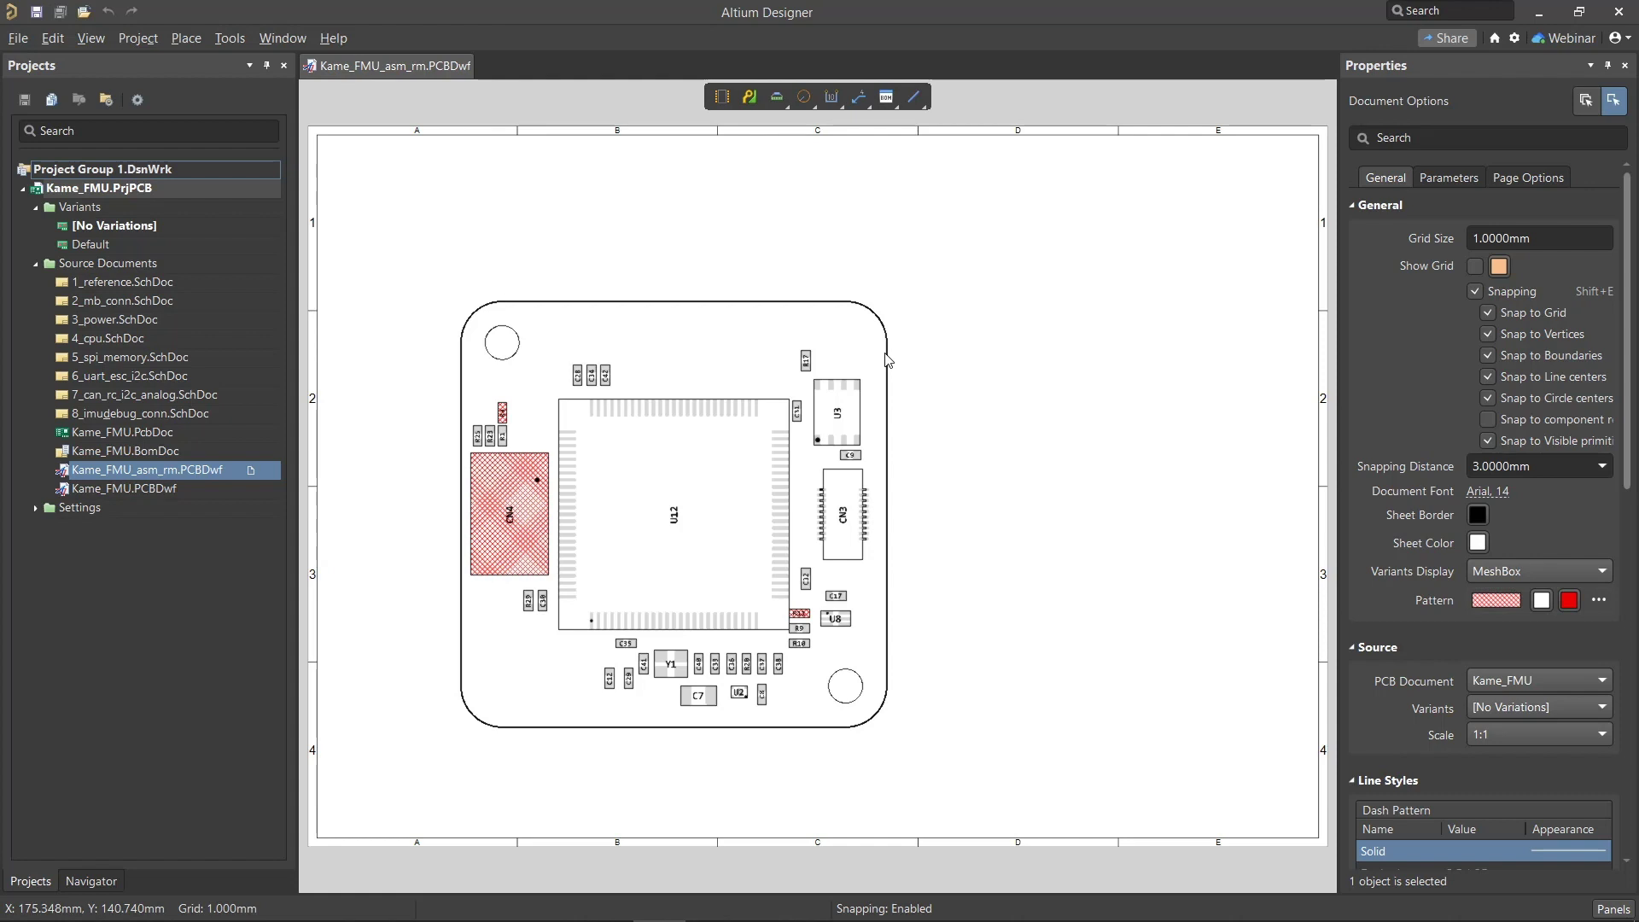
Place a linear dimension from the mounting hole to the right edge, then stretch it to the left edge to read 31.00mm.
click(184, 38)
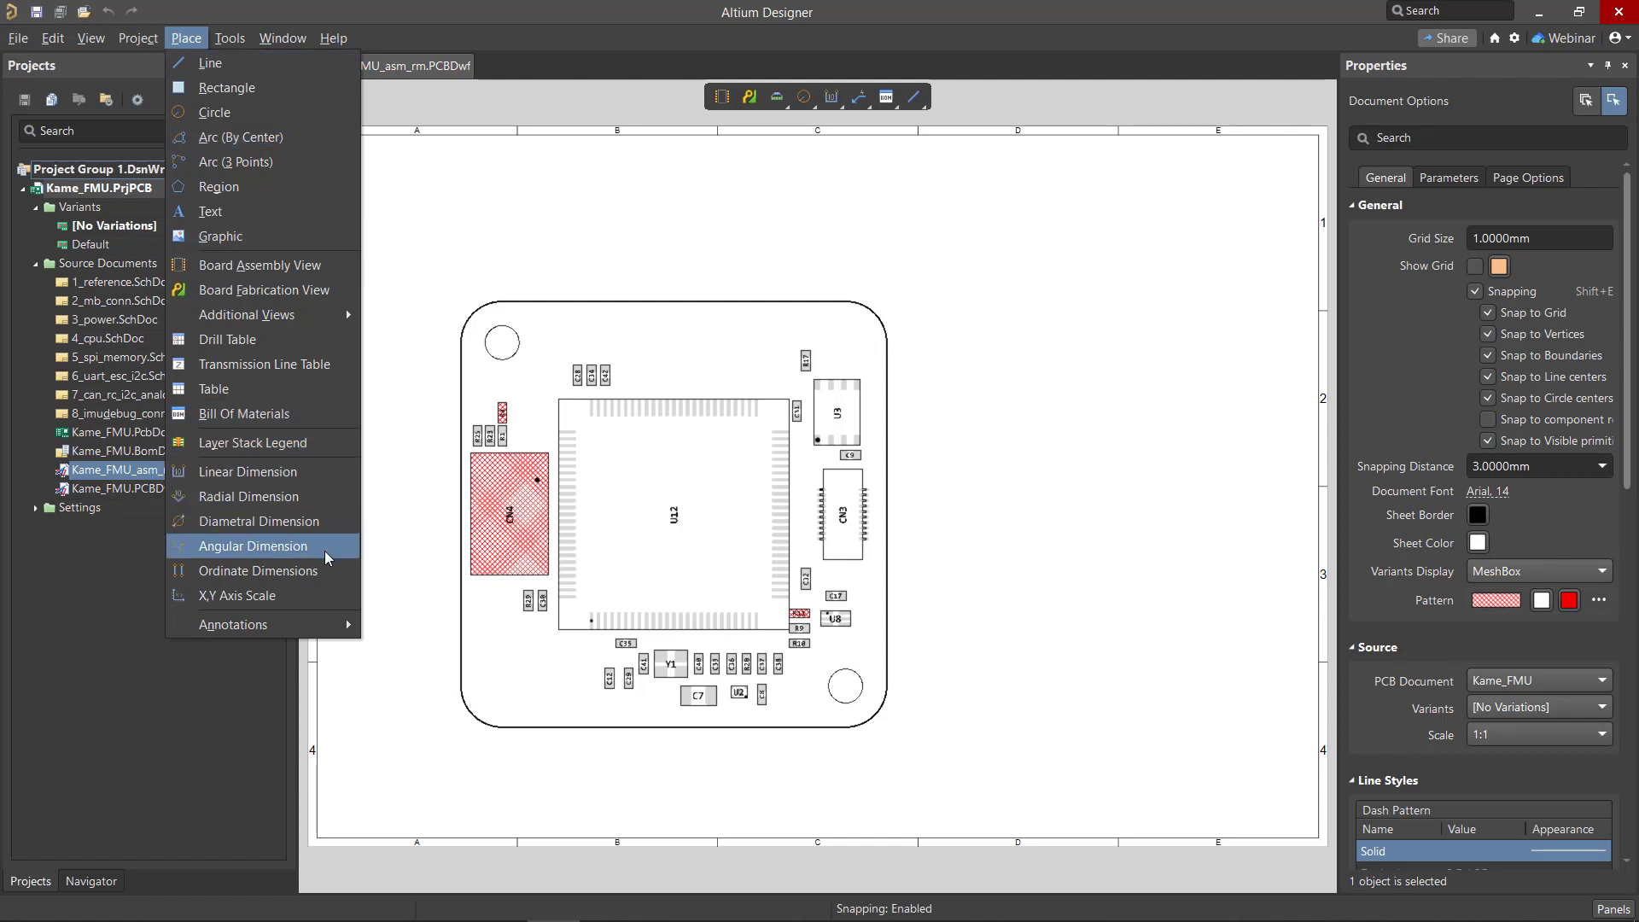
click(402, 580)
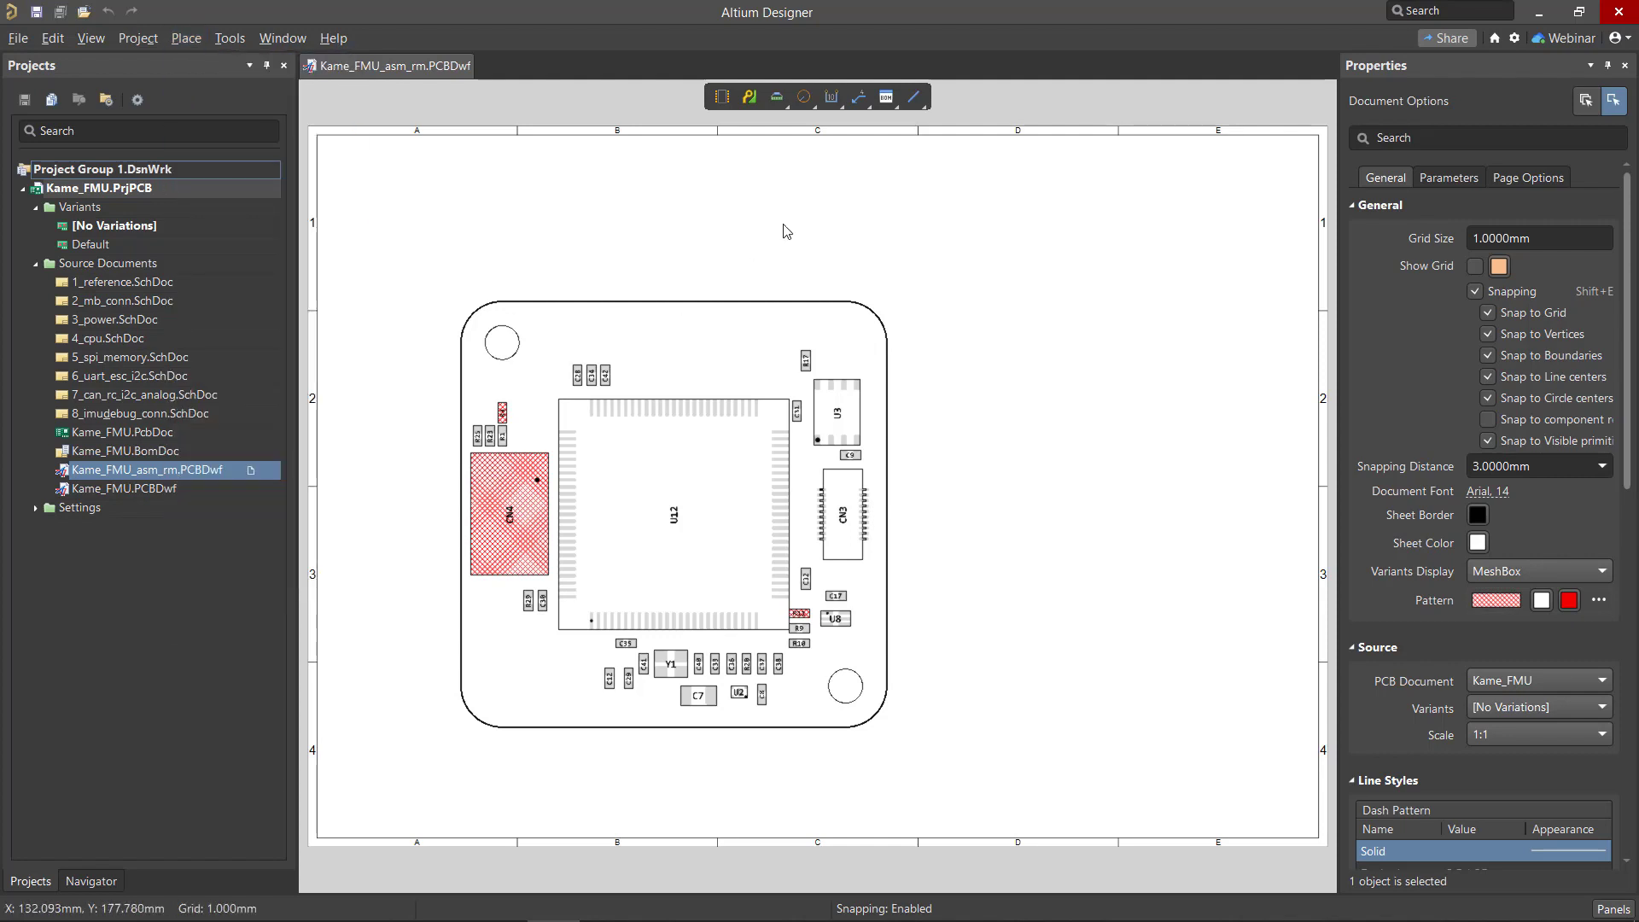
click(831, 97)
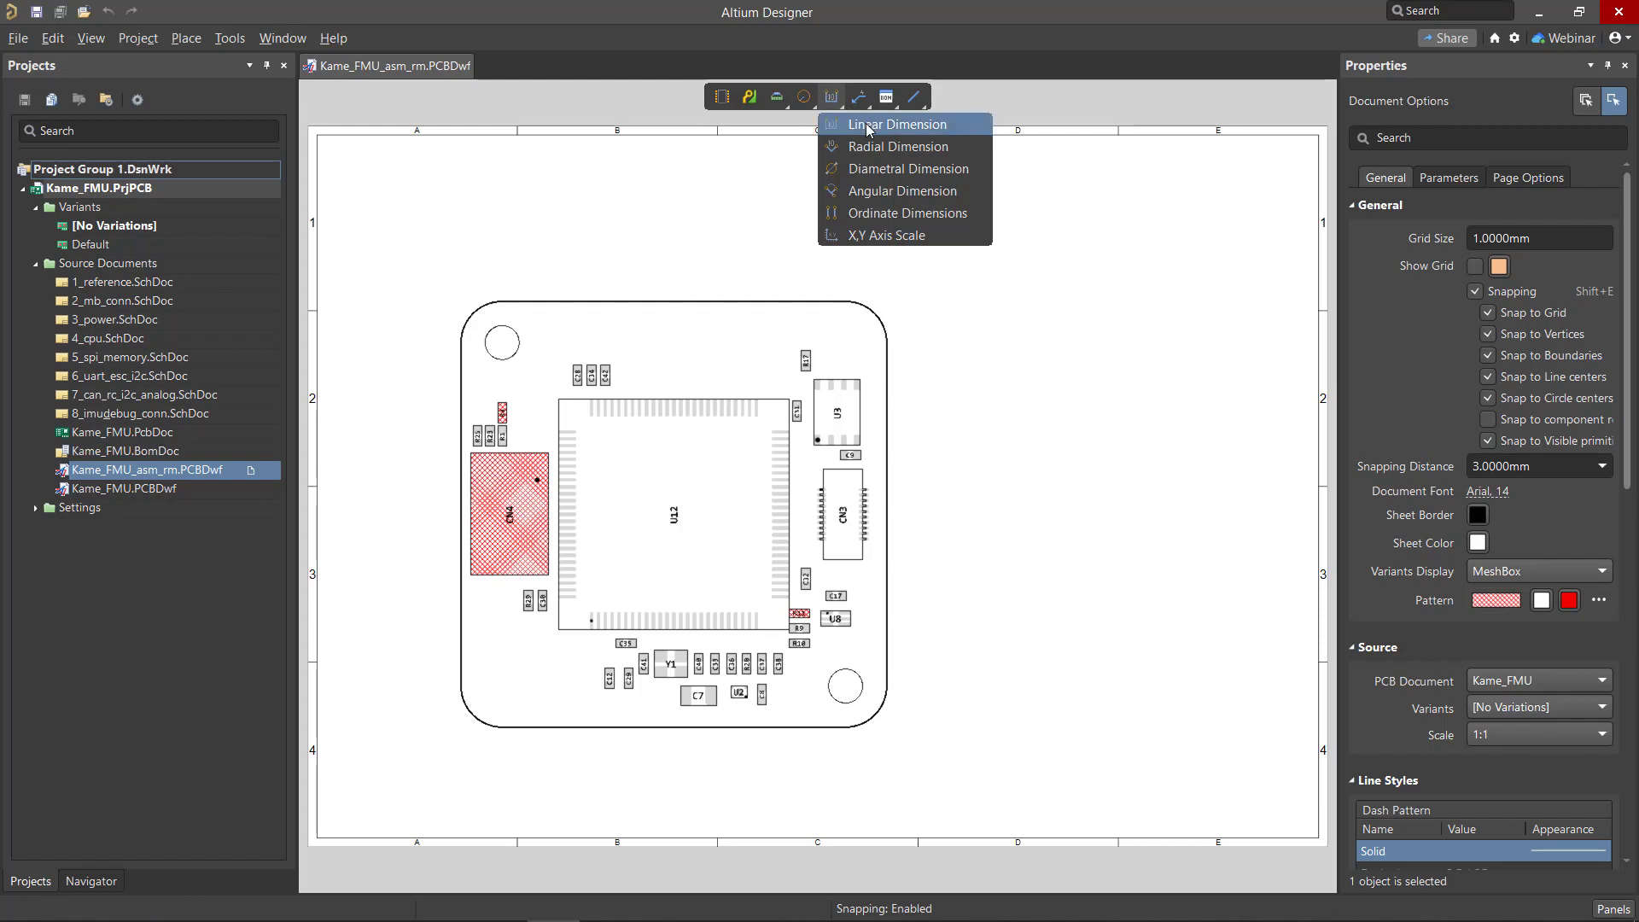
click(862, 123)
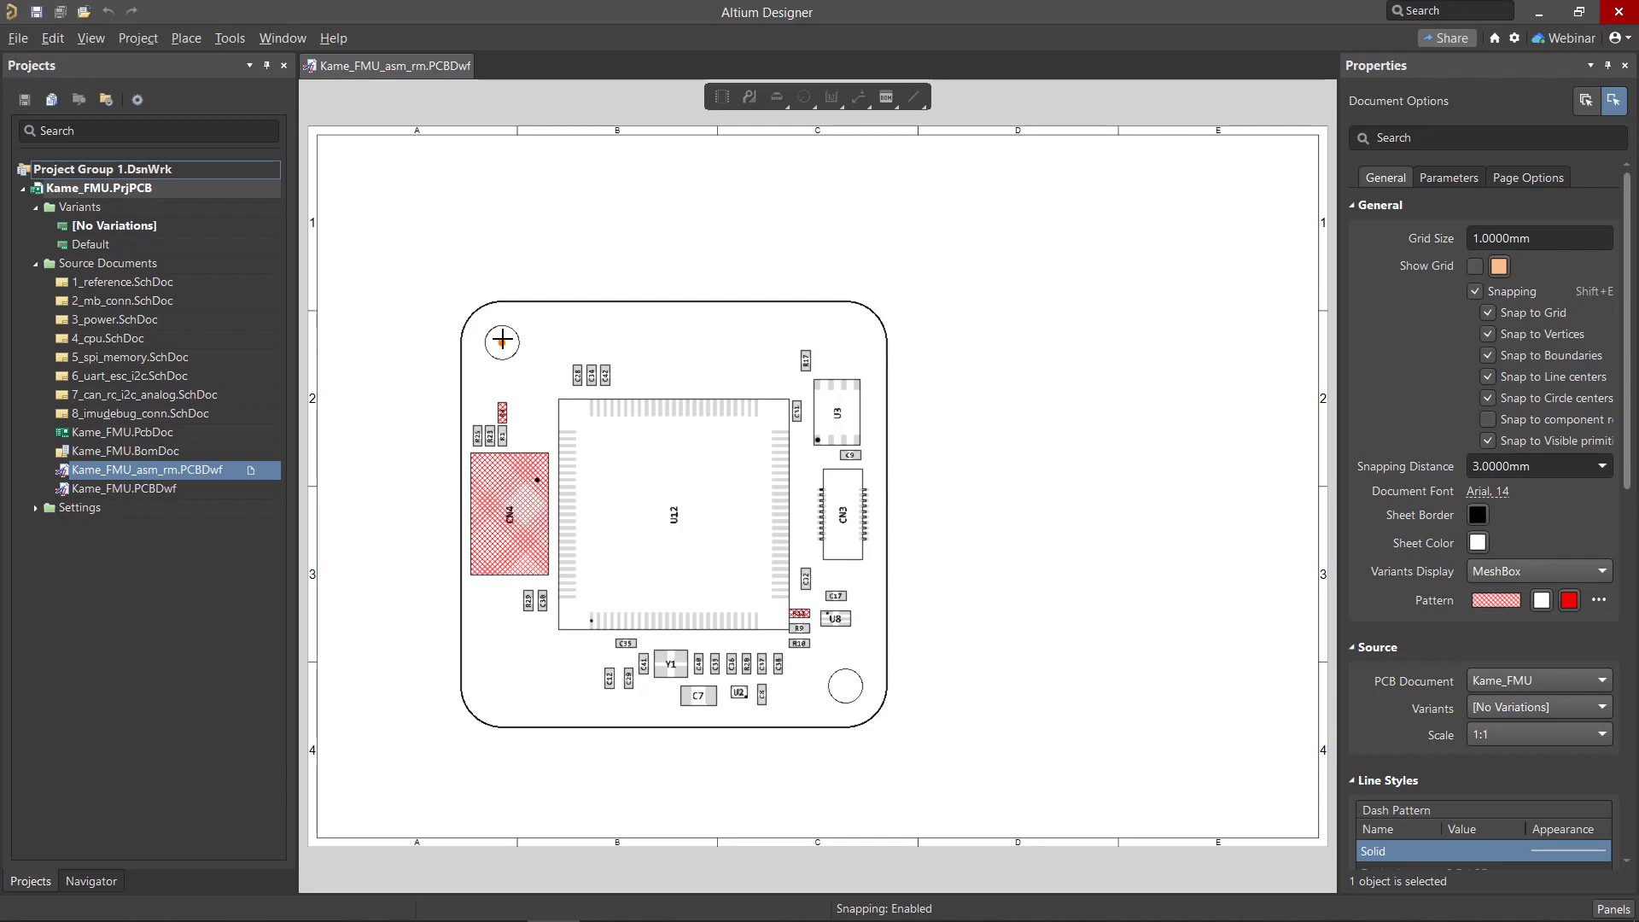
click(502, 341)
click(886, 337)
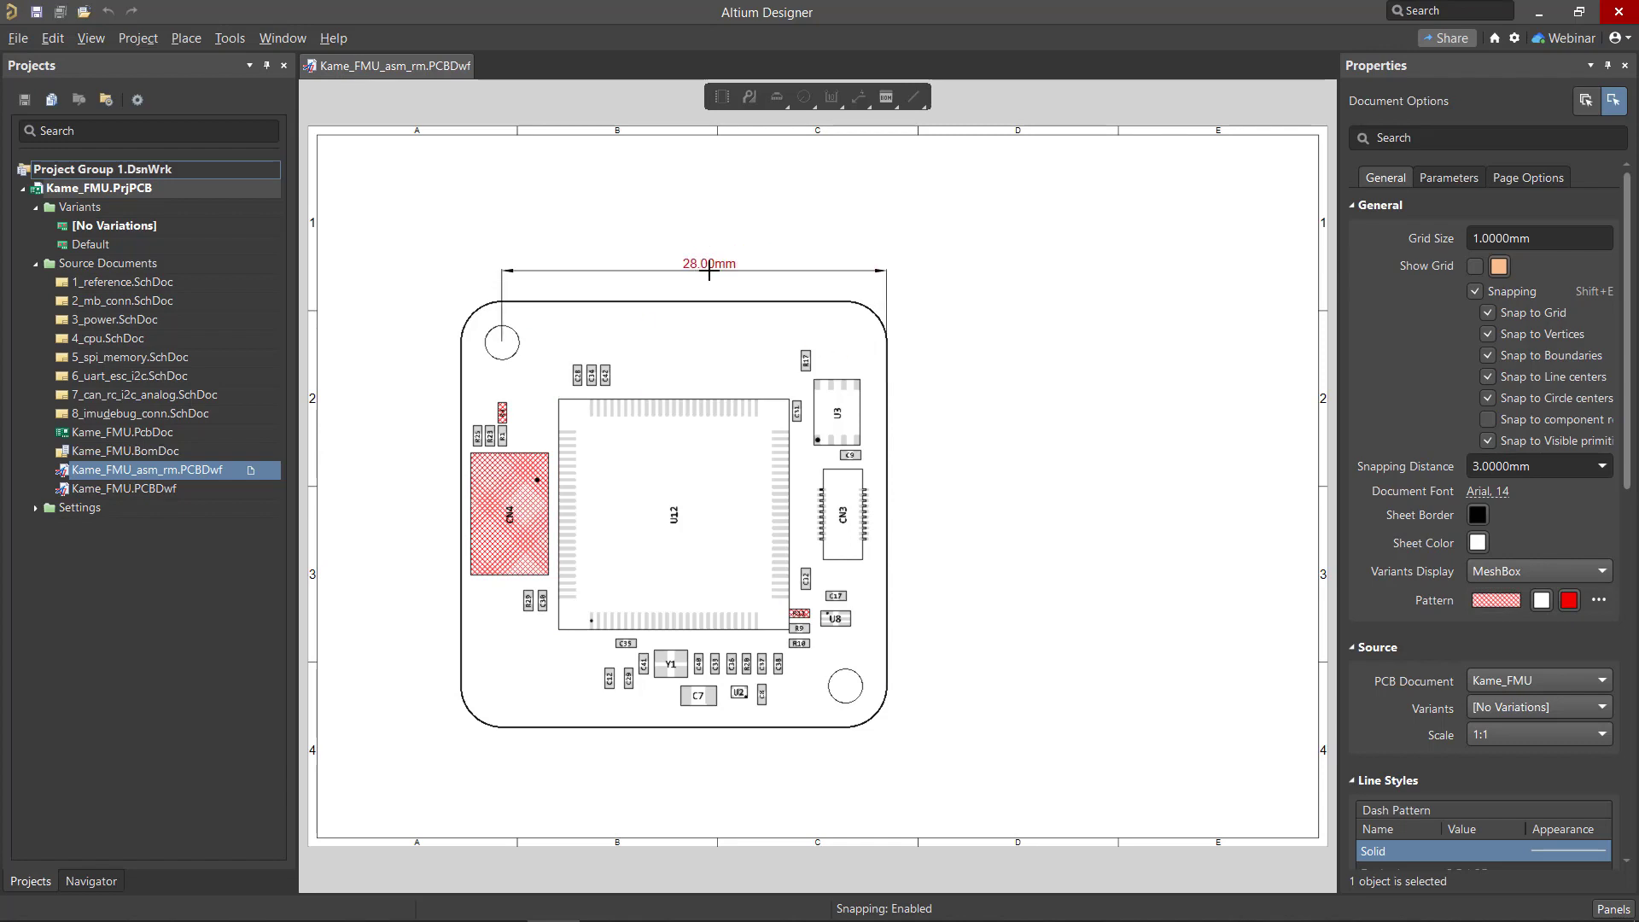
click(692, 274)
right_click(692, 275)
click(714, 266)
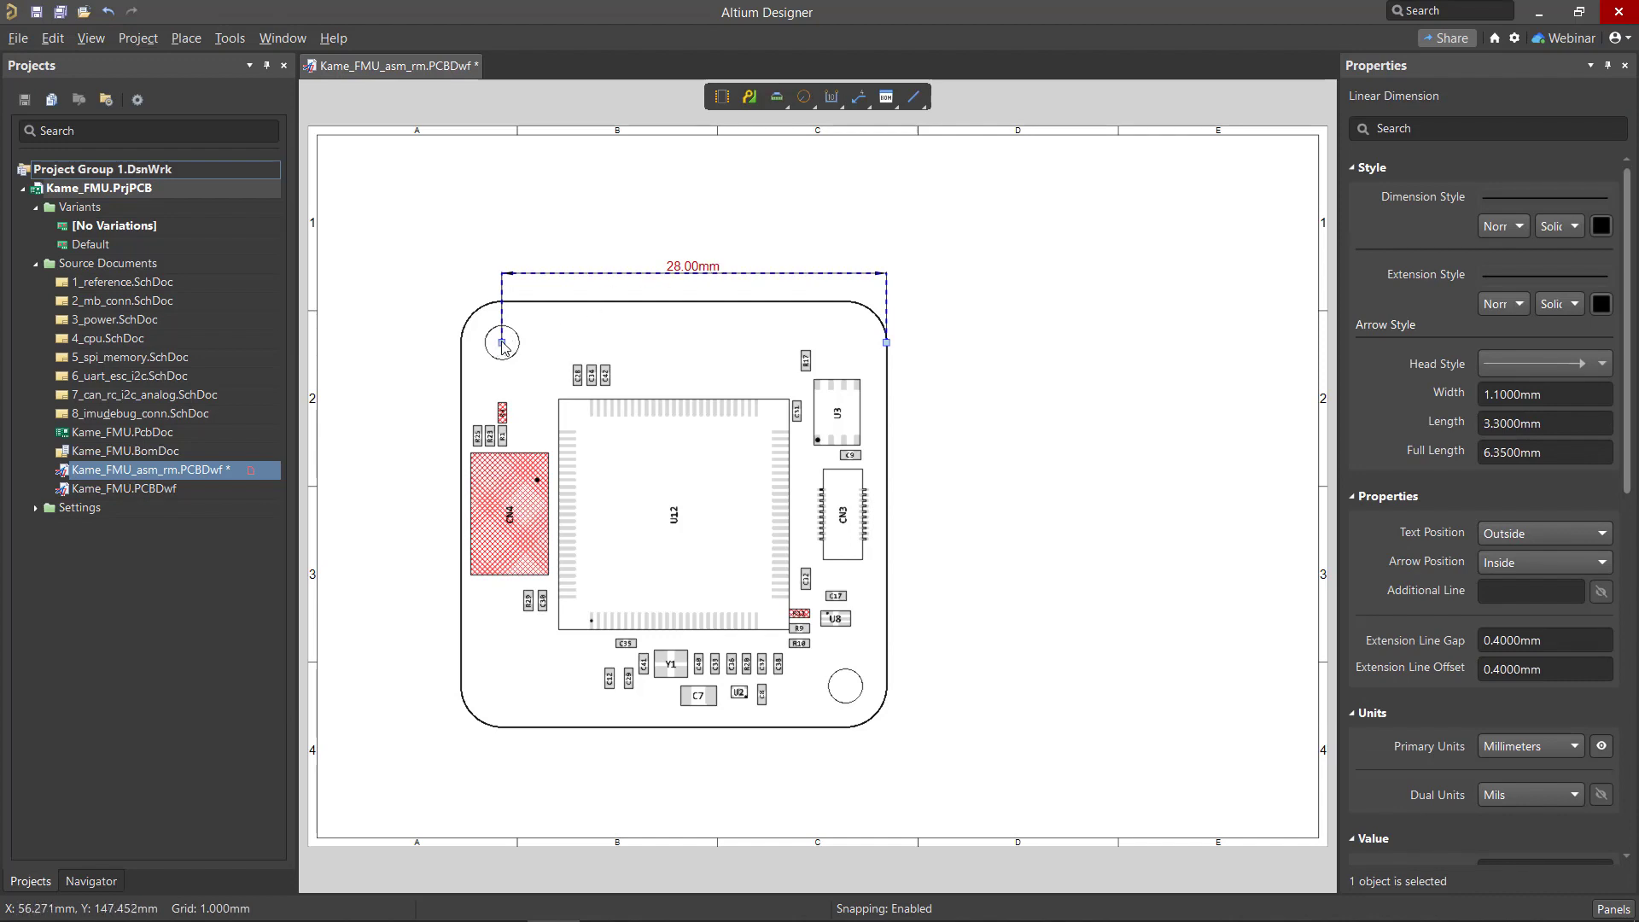
drag(502, 342, 461, 342)
click(510, 249)
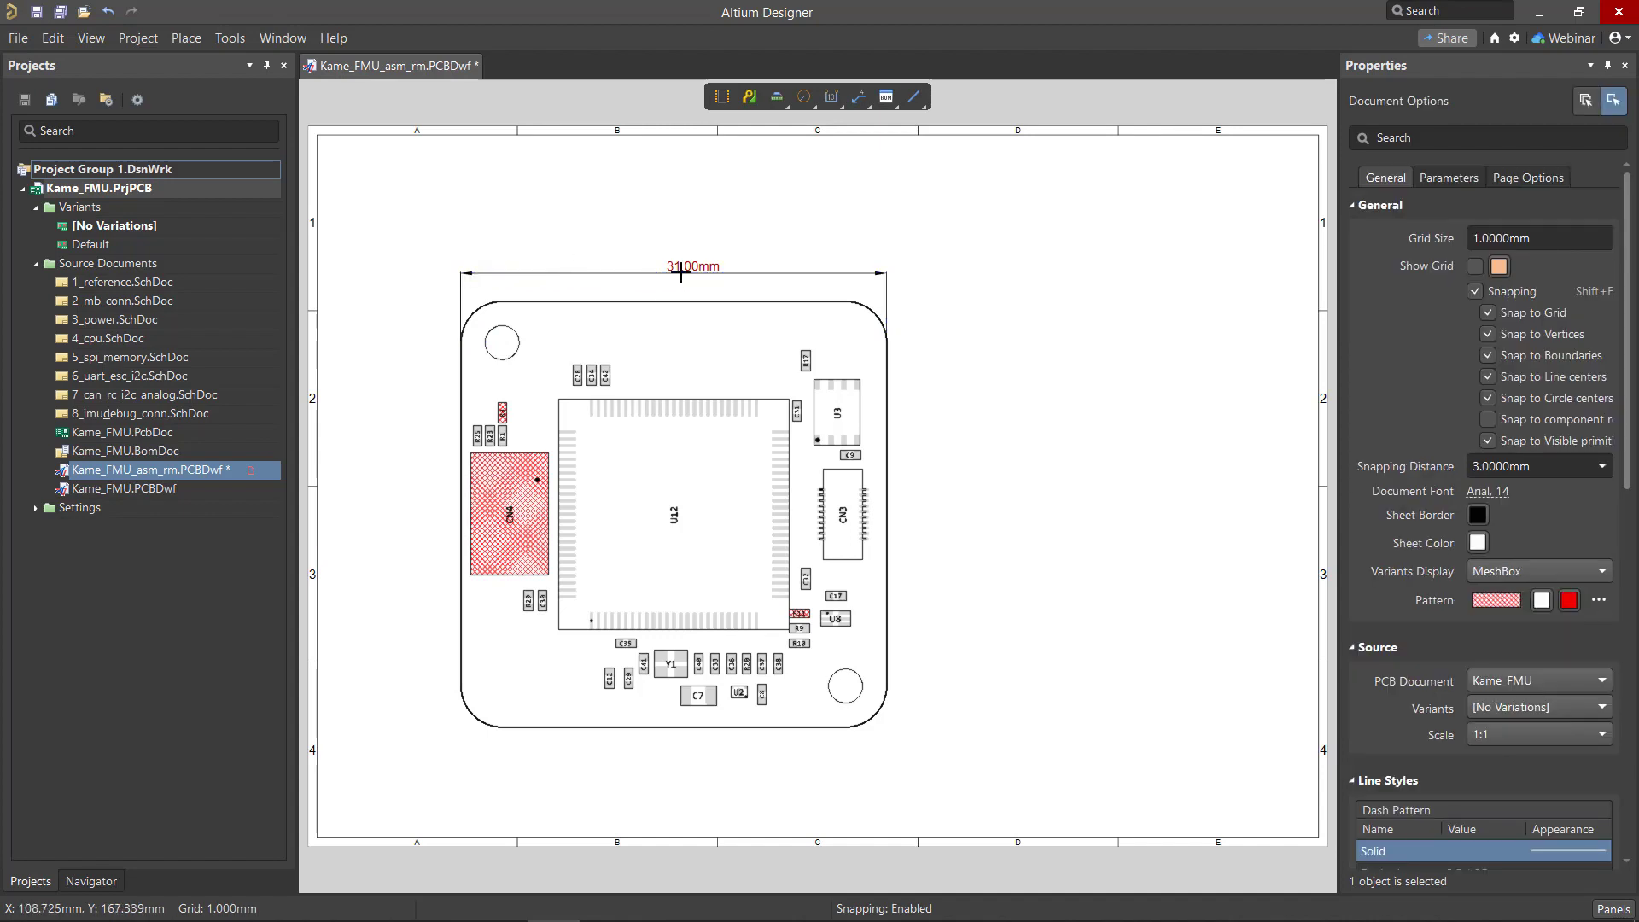
Make the 31.00mm dimension's dimension and extension lines Thick and its arrowheads 3mm wide.
click(681, 274)
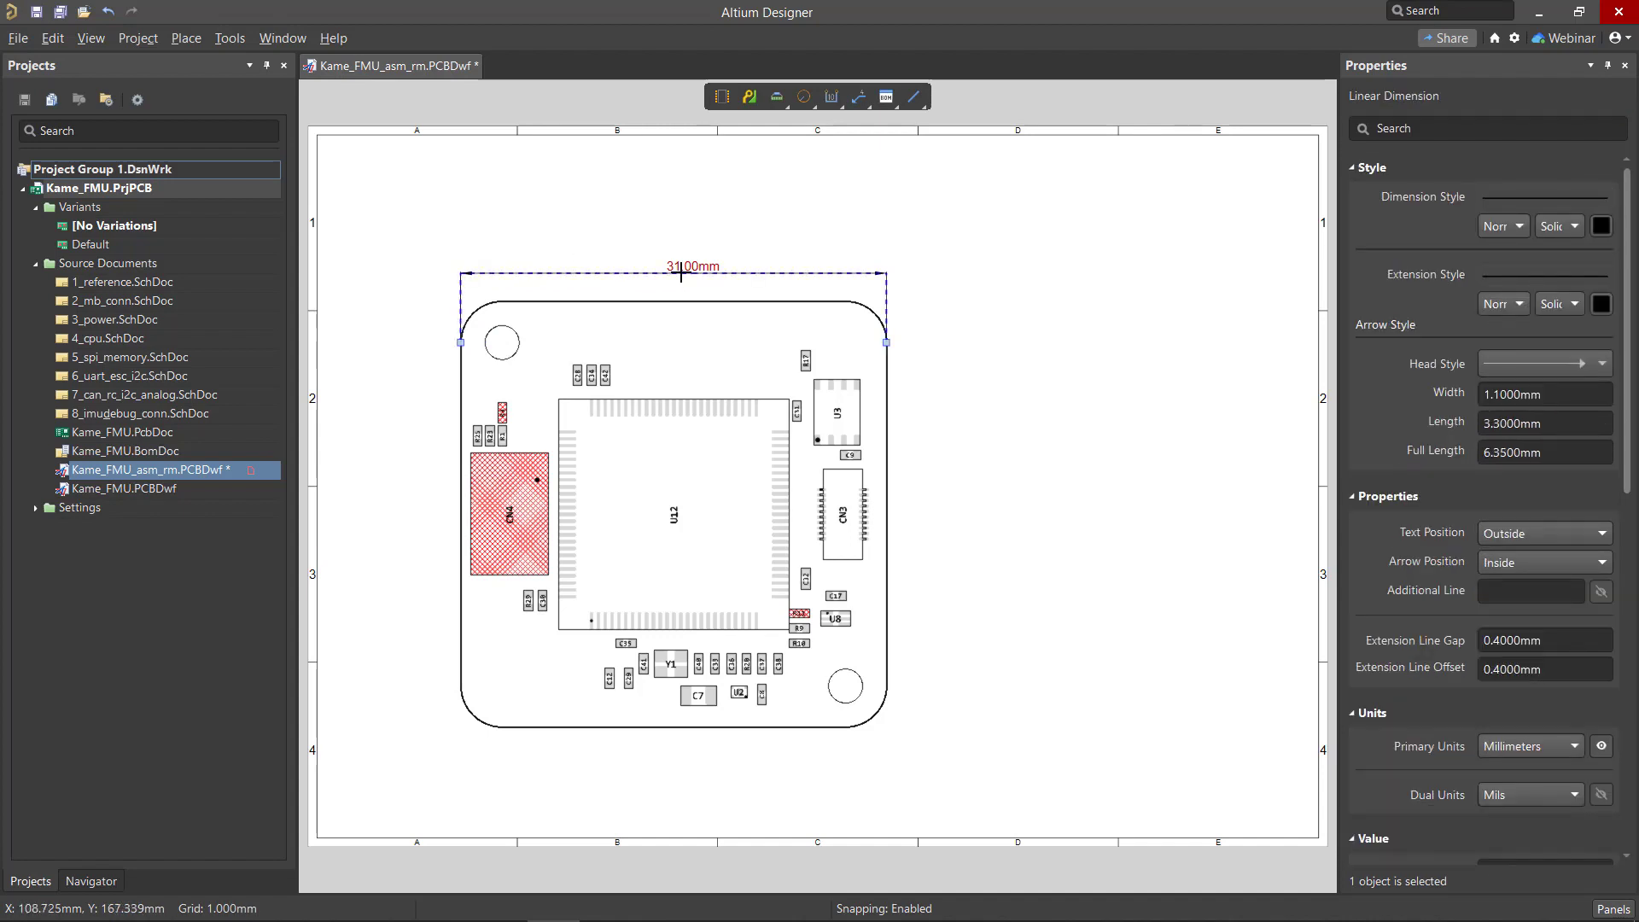
click(1516, 227)
click(1496, 294)
click(1504, 304)
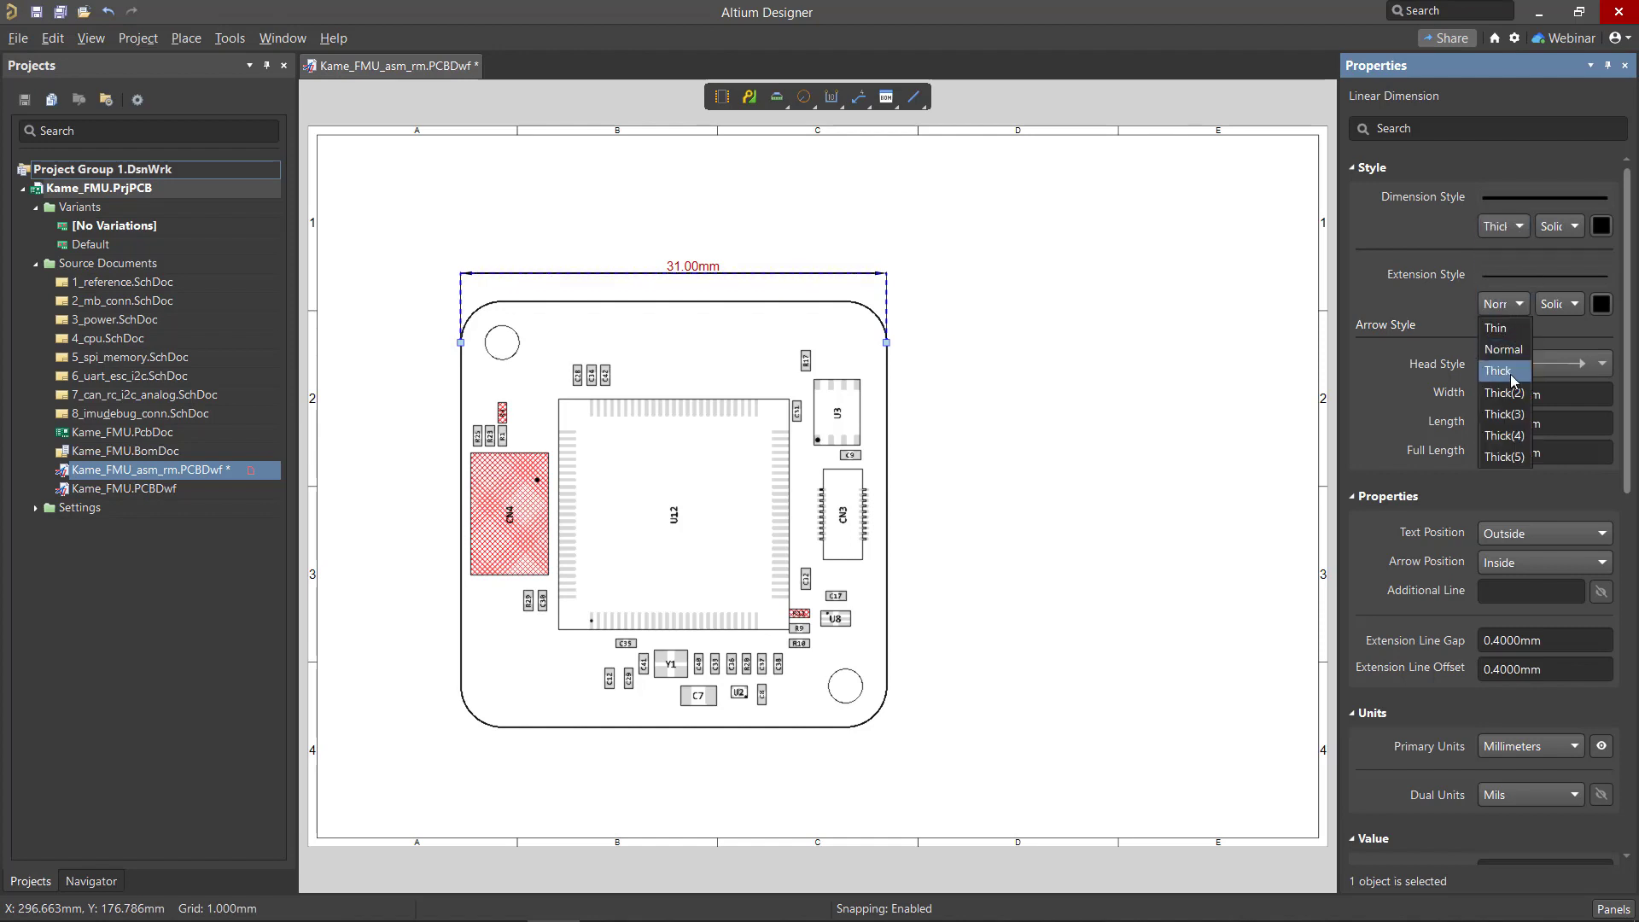
click(1509, 373)
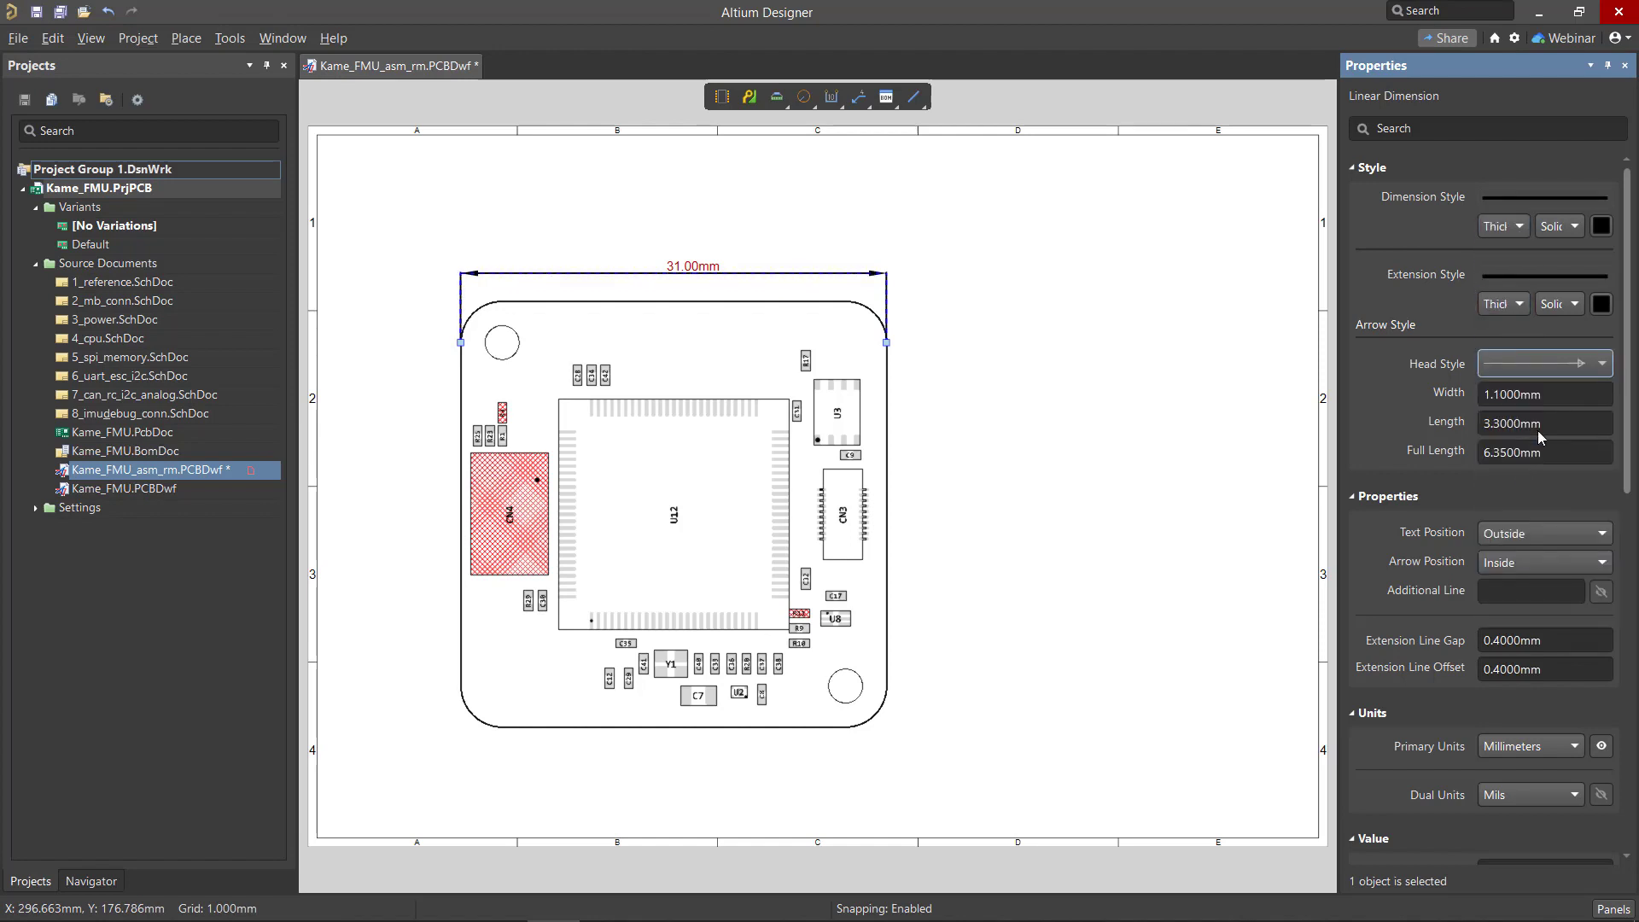
click(1551, 394)
text(3)
key(Return)
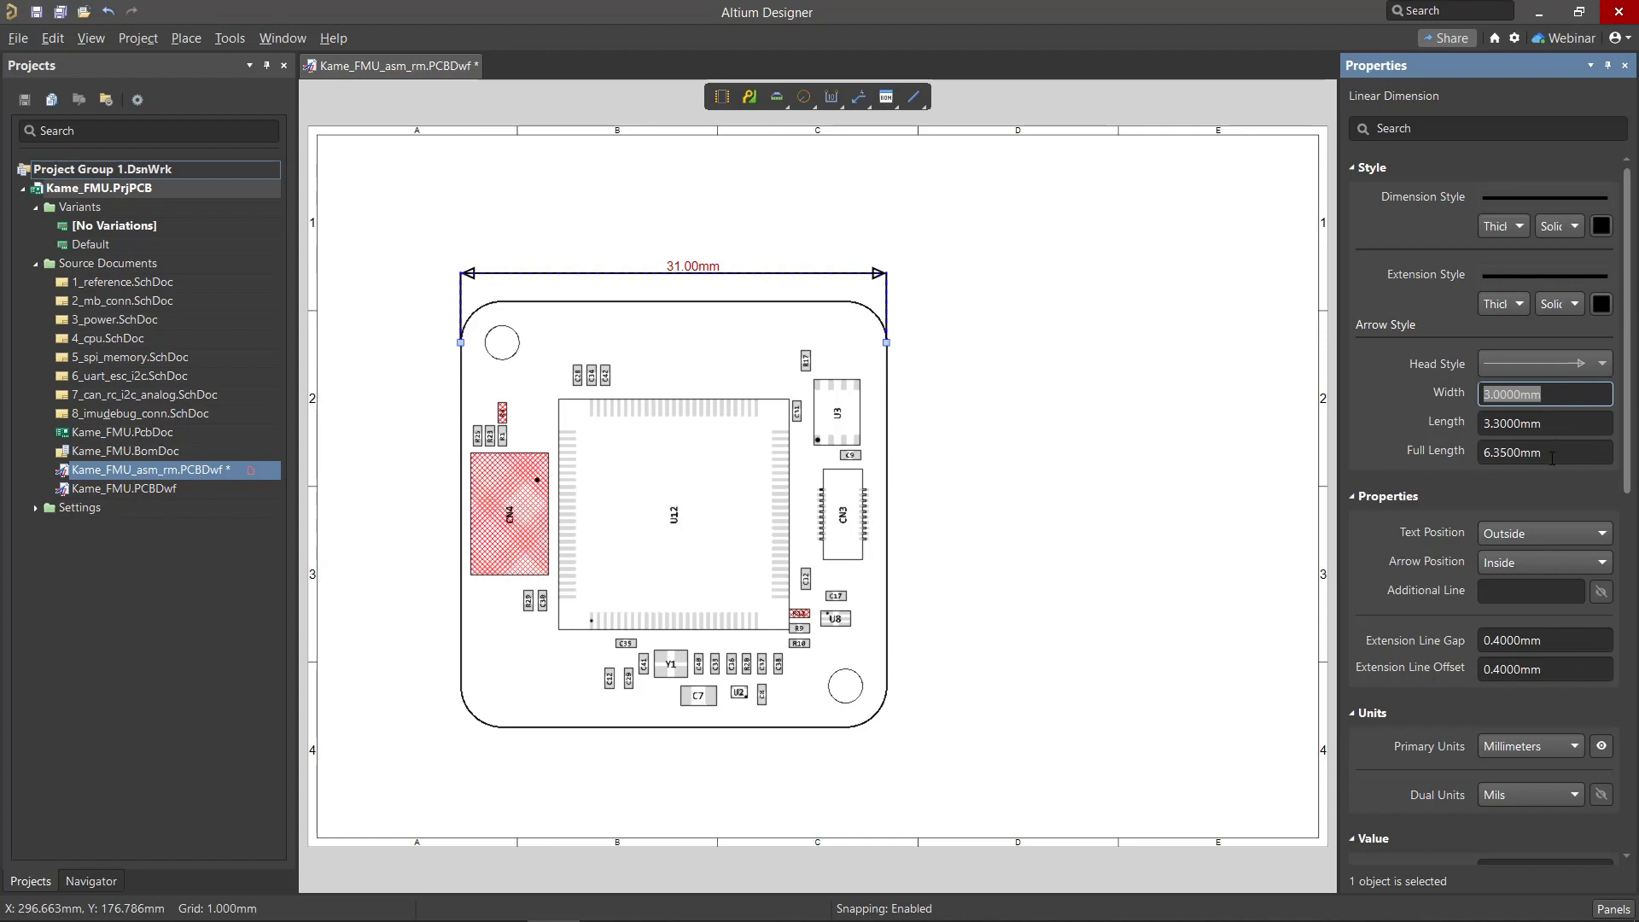
click(1550, 537)
Put the value inline, keep the arrows inside, and add a hidden 'max' additional line.
click(1545, 577)
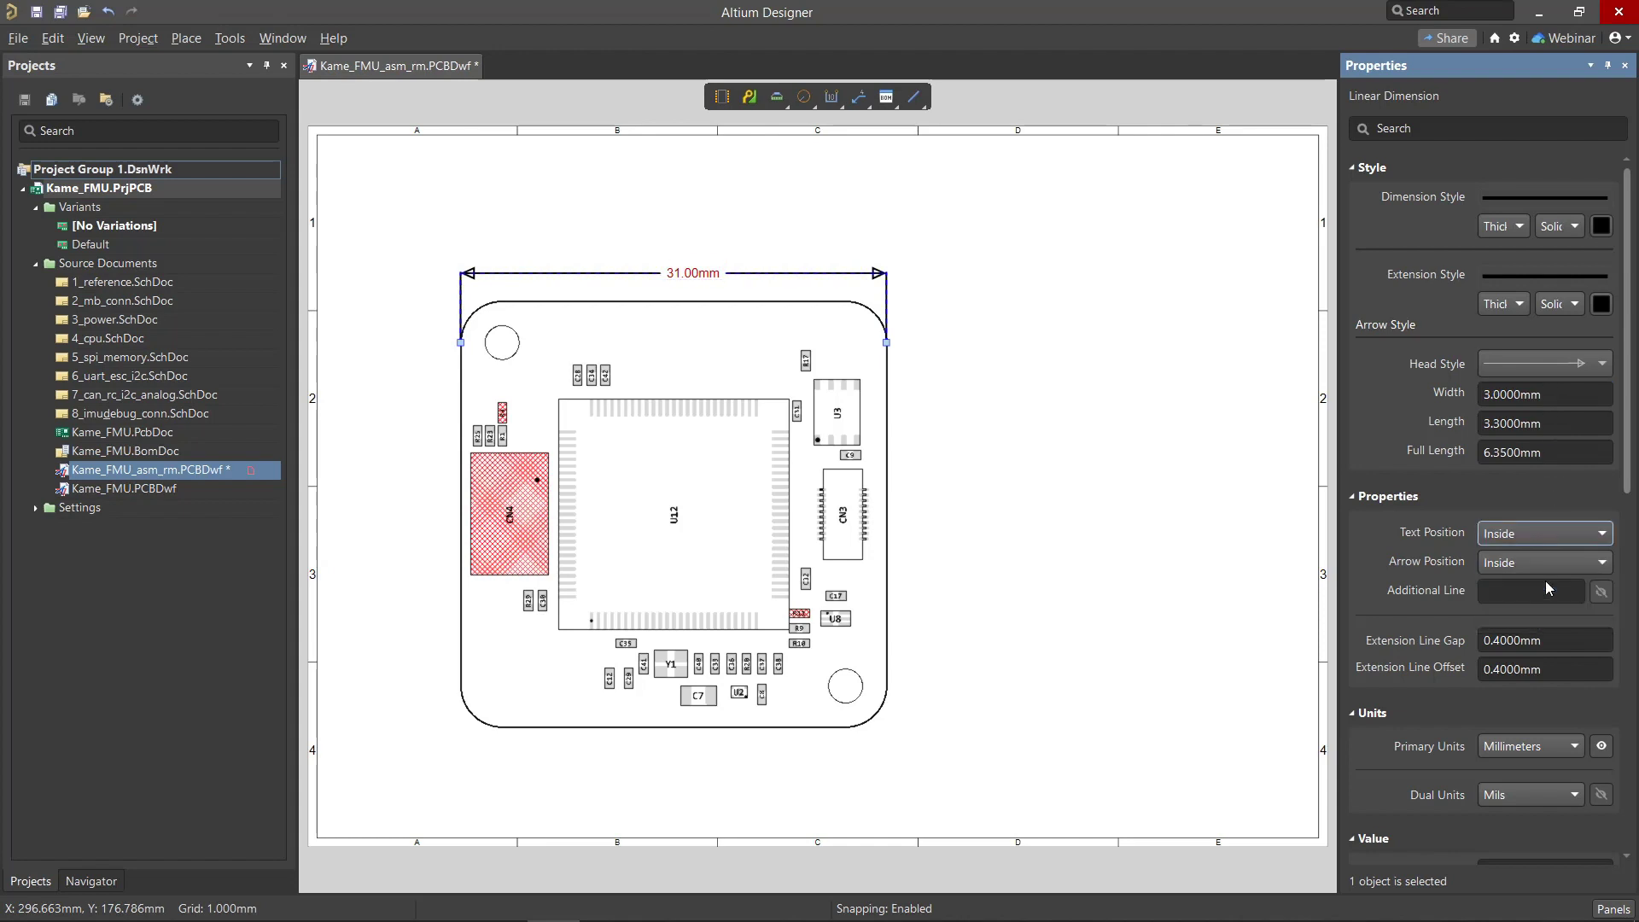
click(1540, 564)
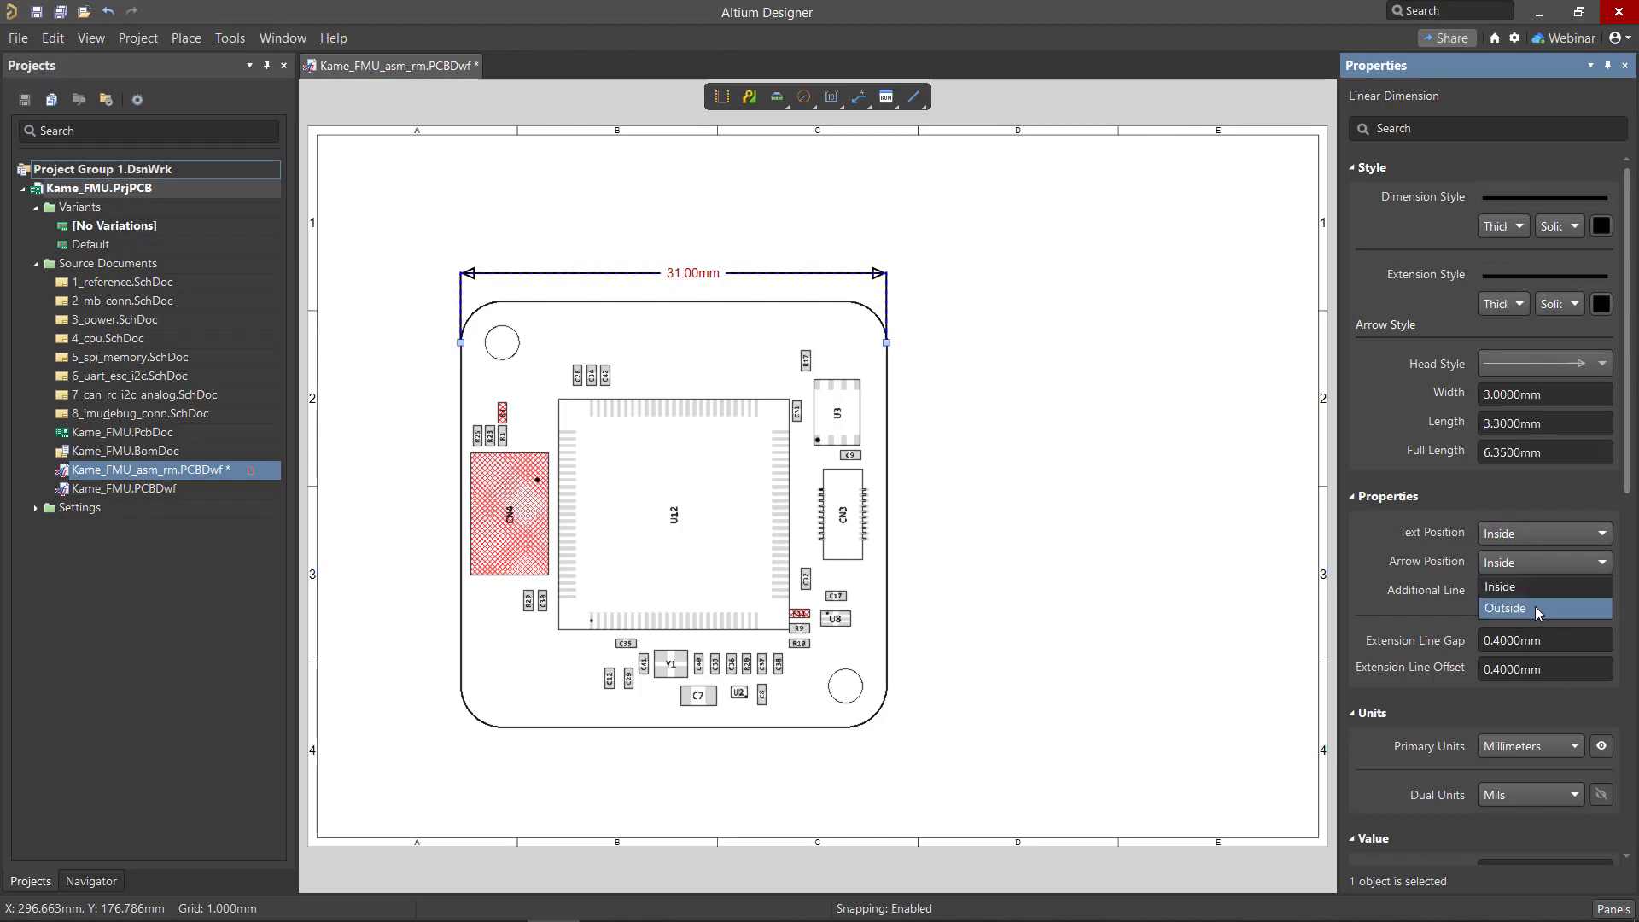
click(1536, 606)
click(1534, 562)
click(1529, 593)
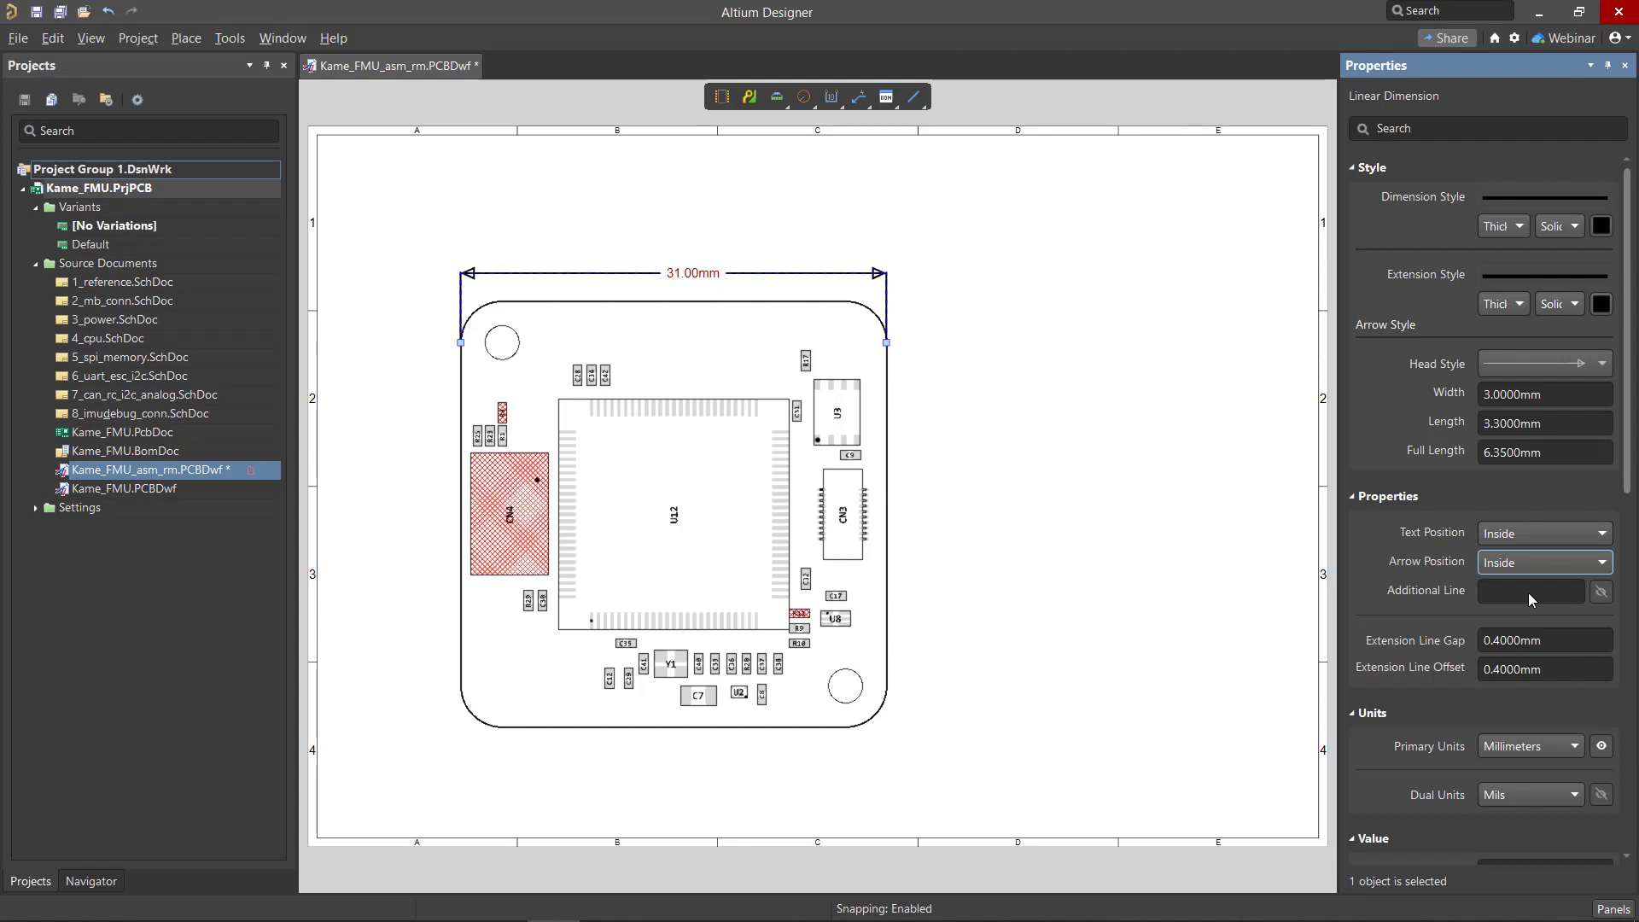
click(1529, 593)
text(max)
click(1605, 593)
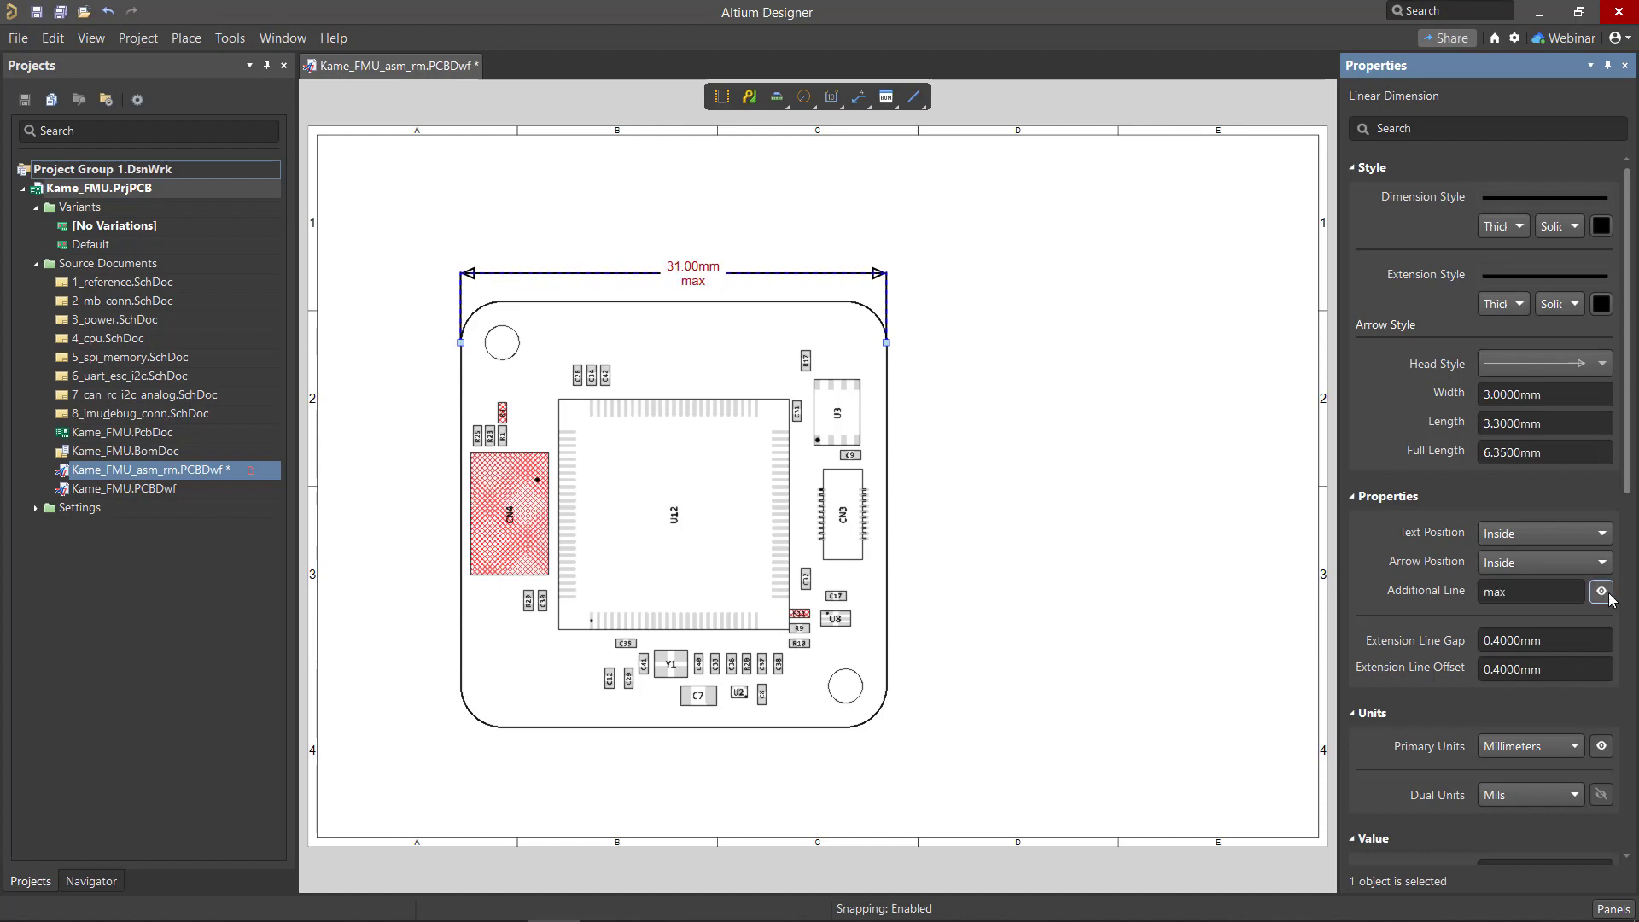
click(1610, 597)
Set the extension line gap to 10mm and the extension line offset to 5mm.
click(1589, 643)
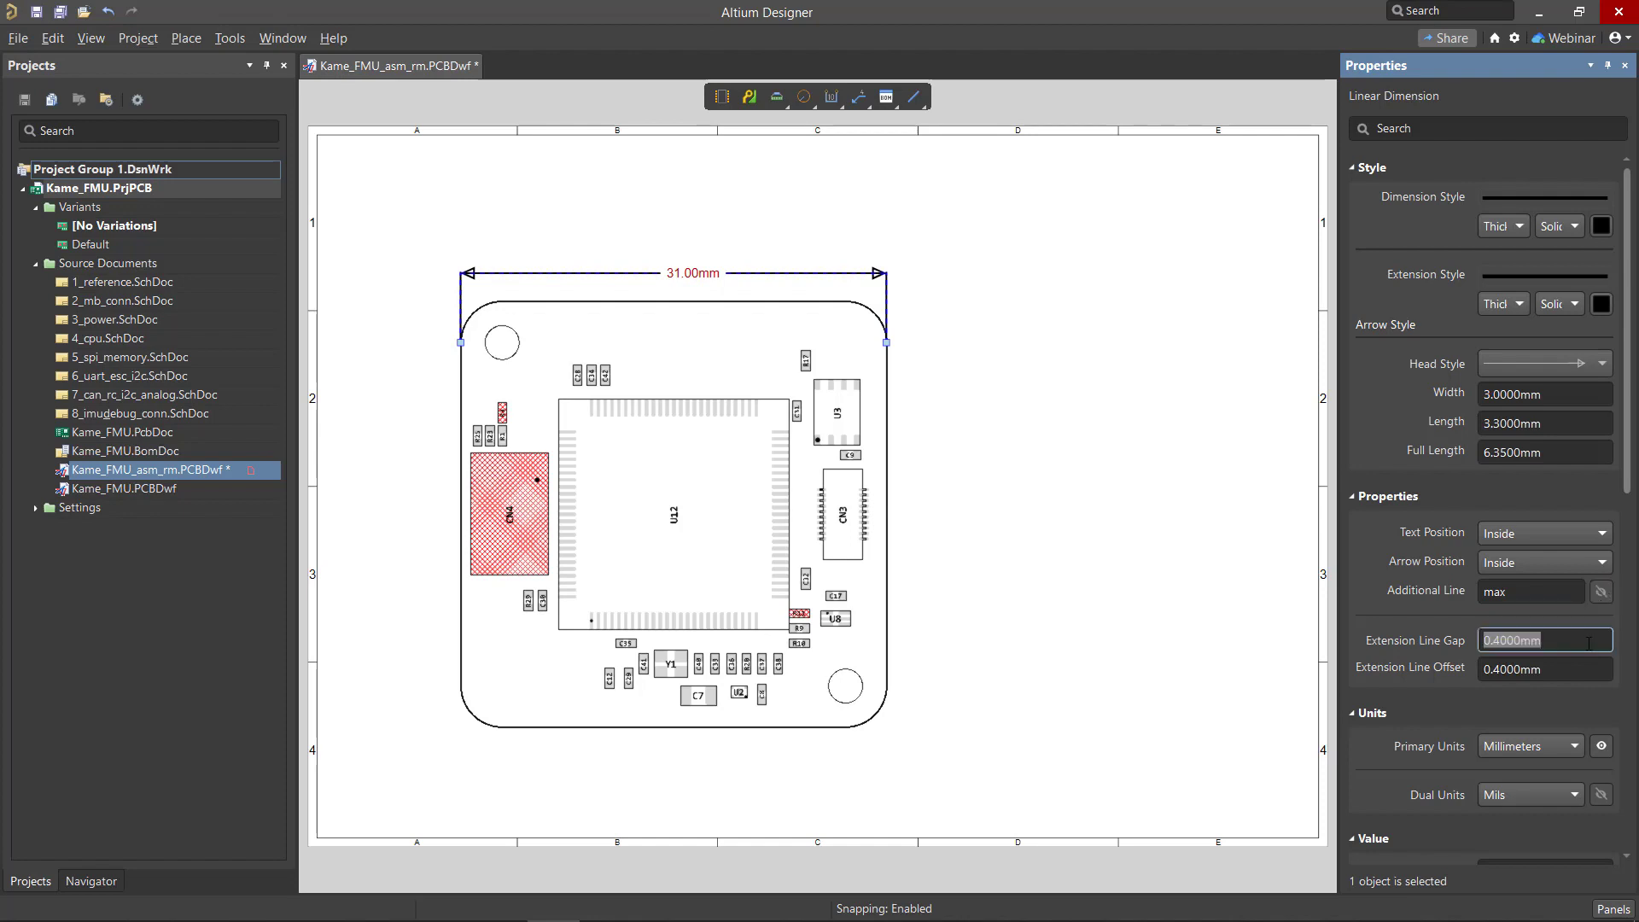
text(10)
key(Return)
click(1591, 666)
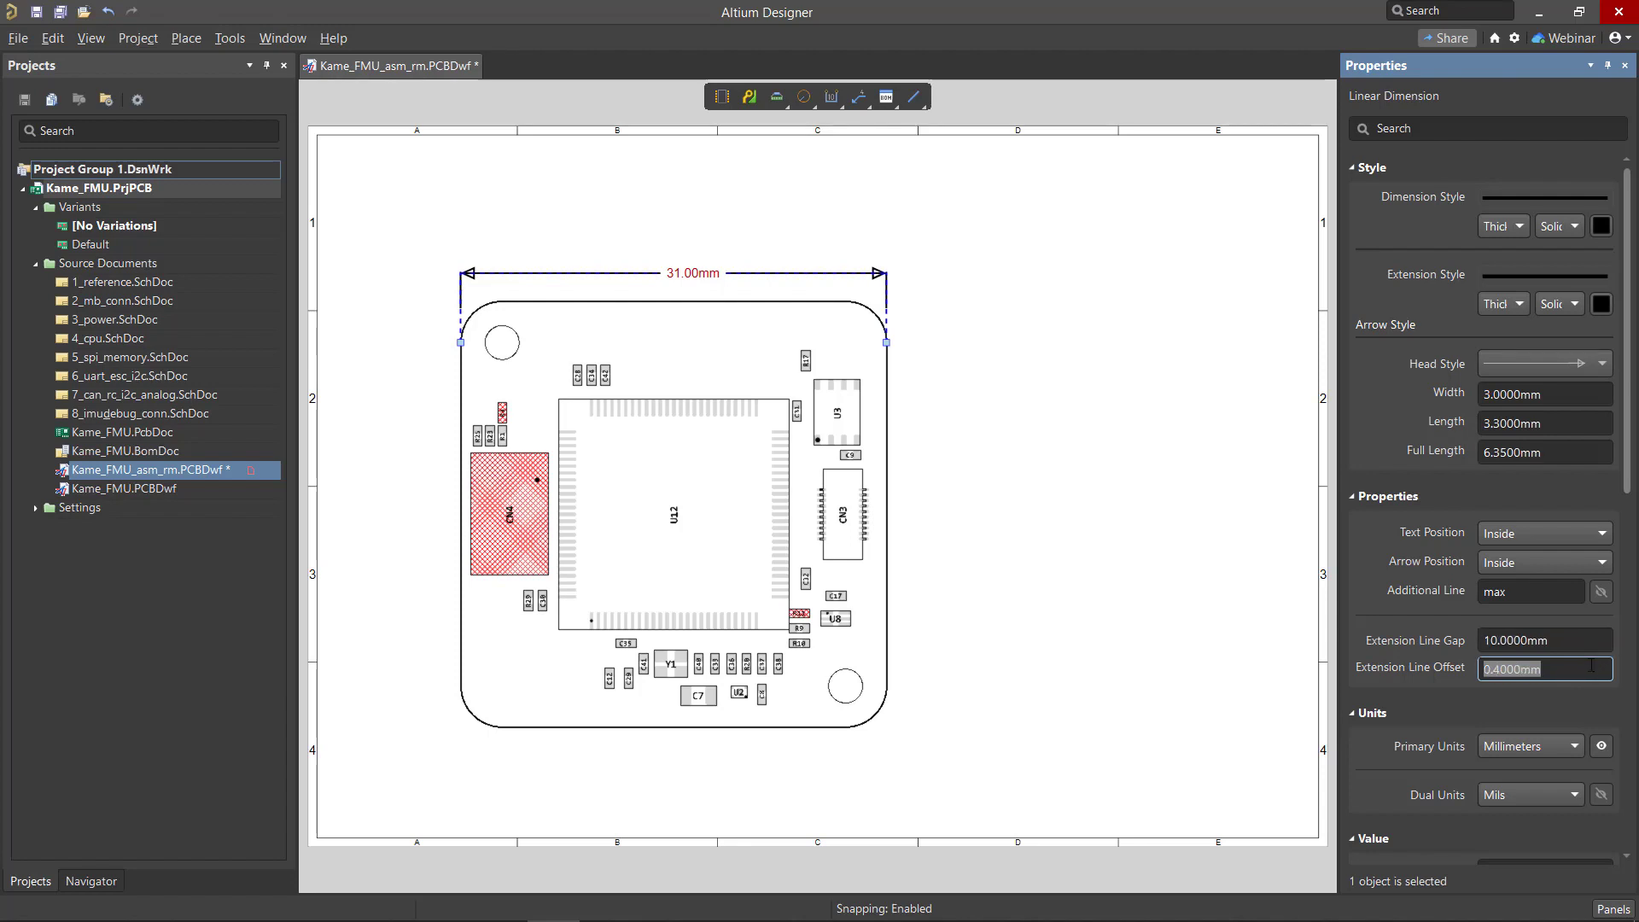
text(5)
key(Return)
scroll(1591, 666, down, 4)
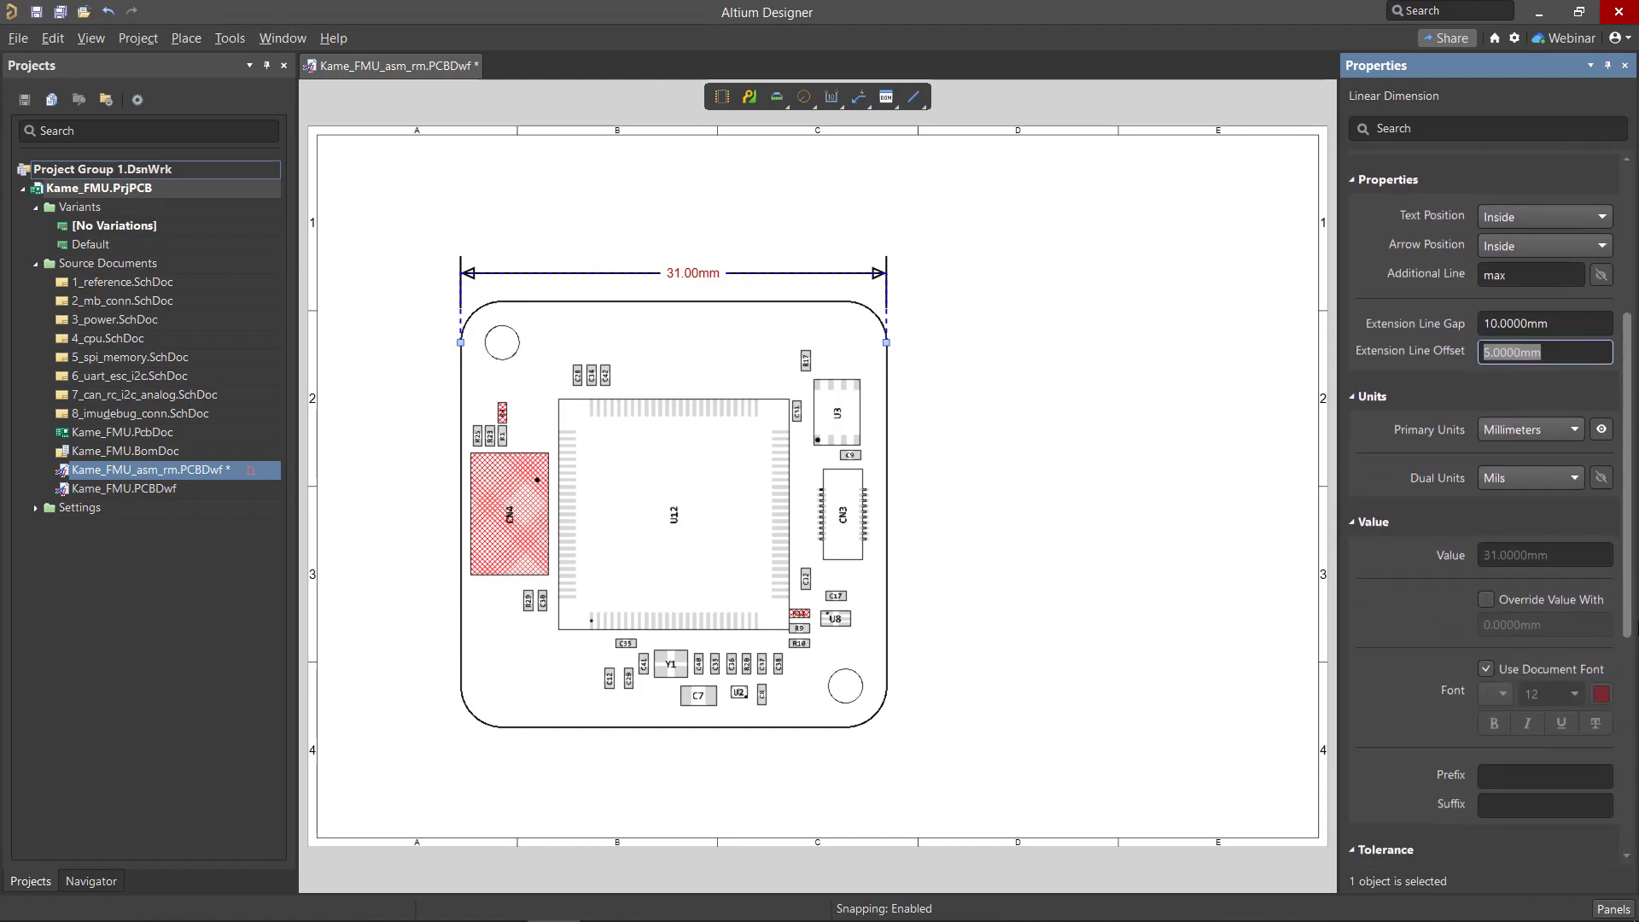
click(1575, 427)
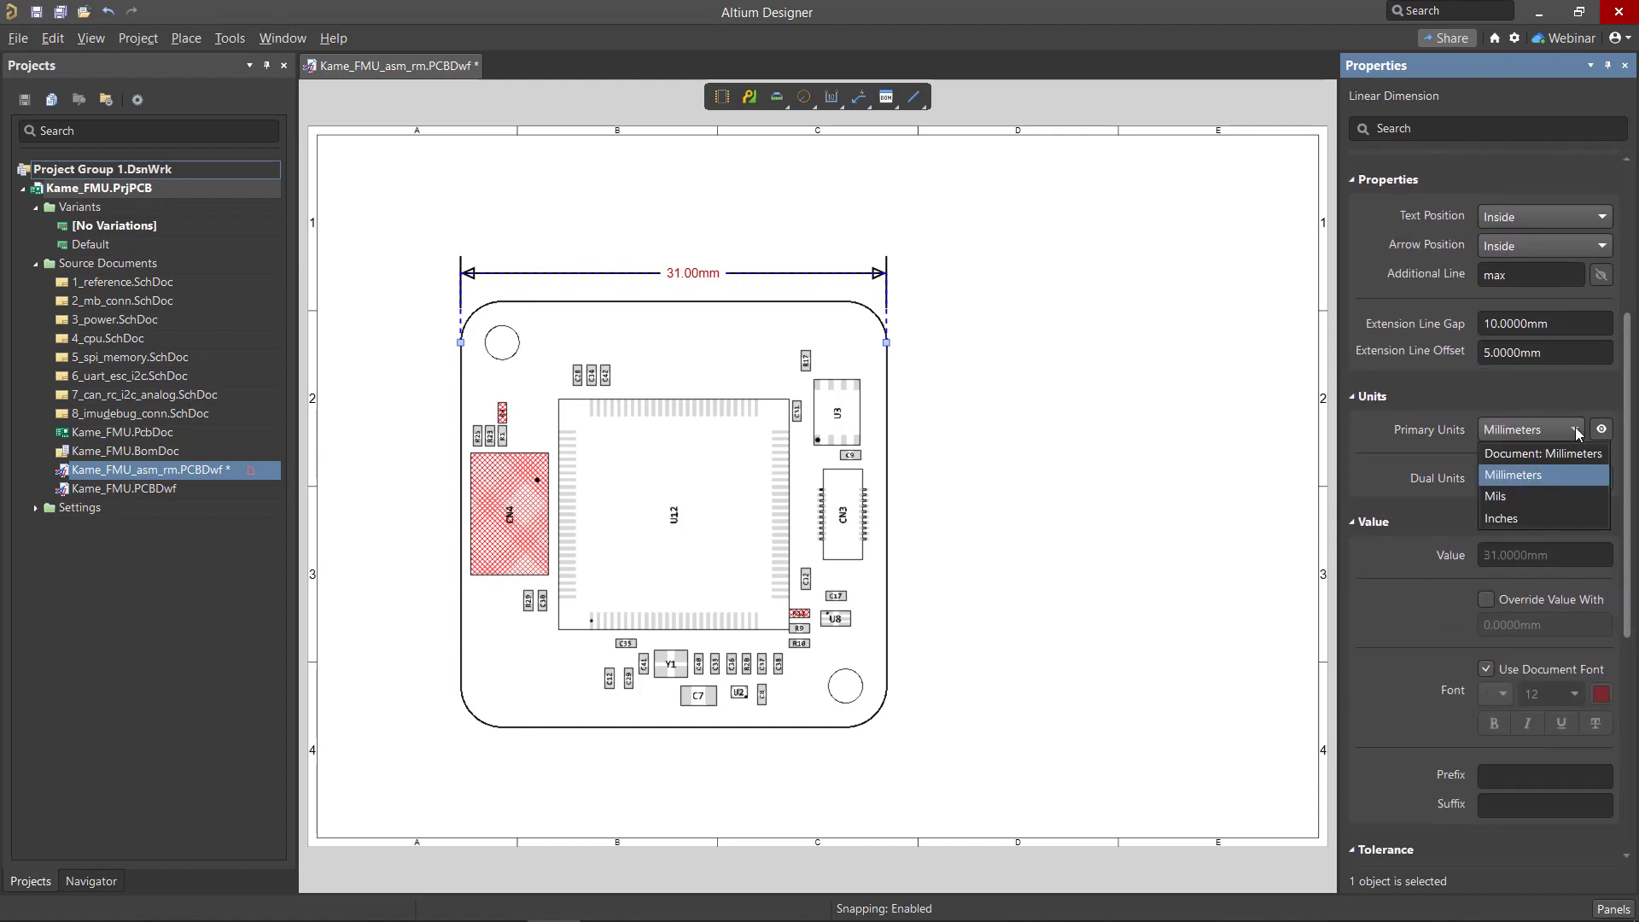
click(1553, 497)
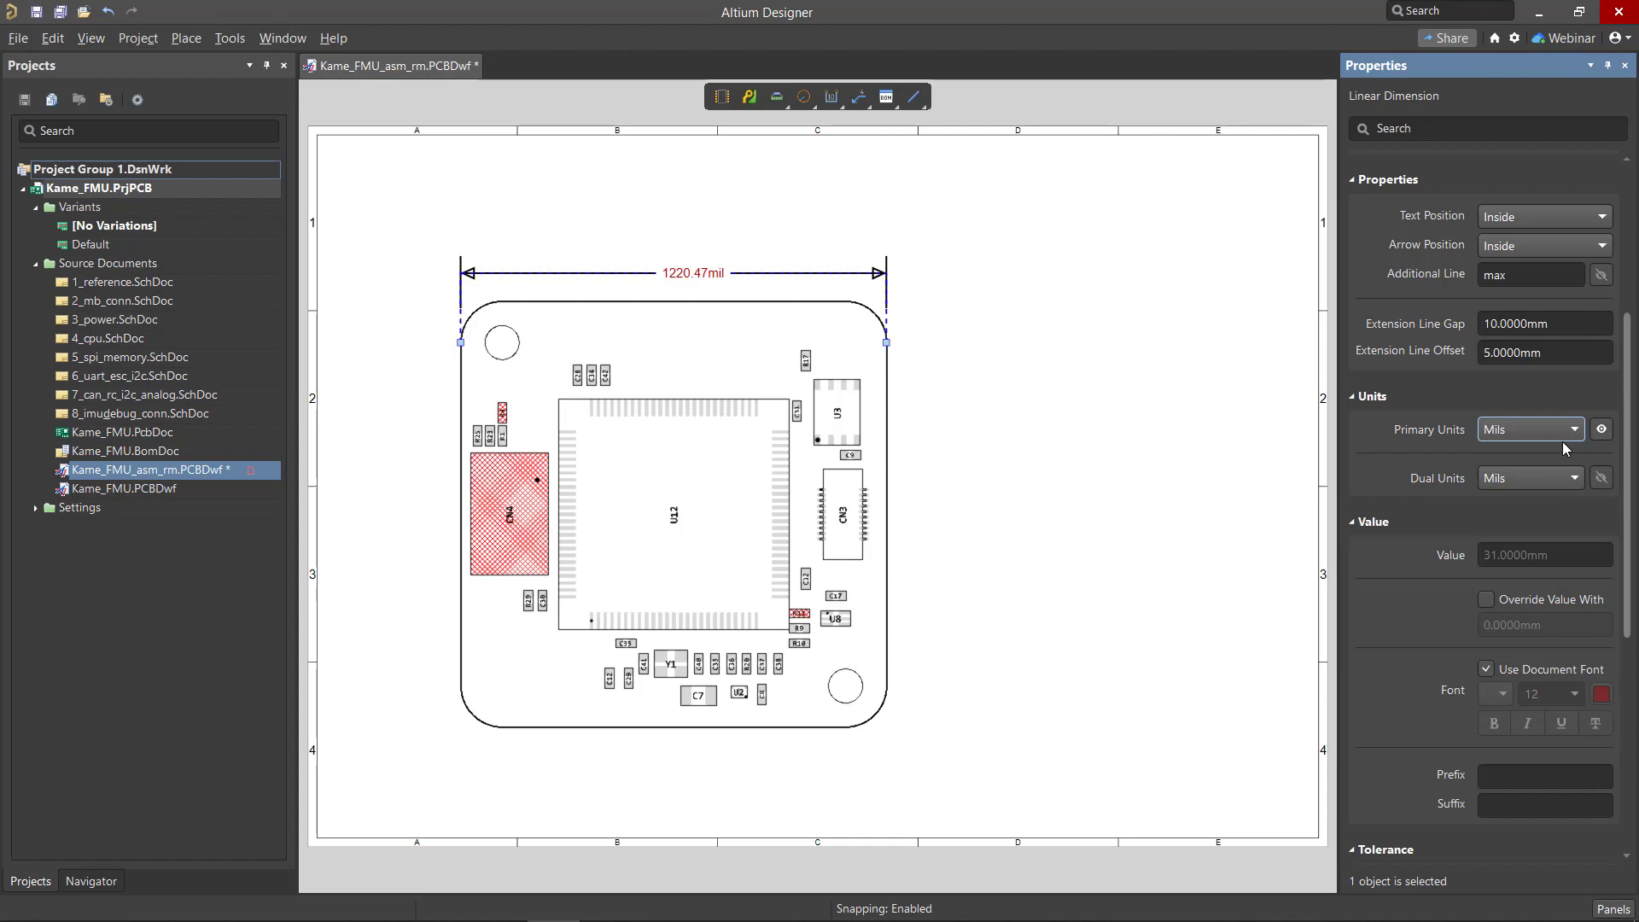
click(1567, 427)
click(1537, 475)
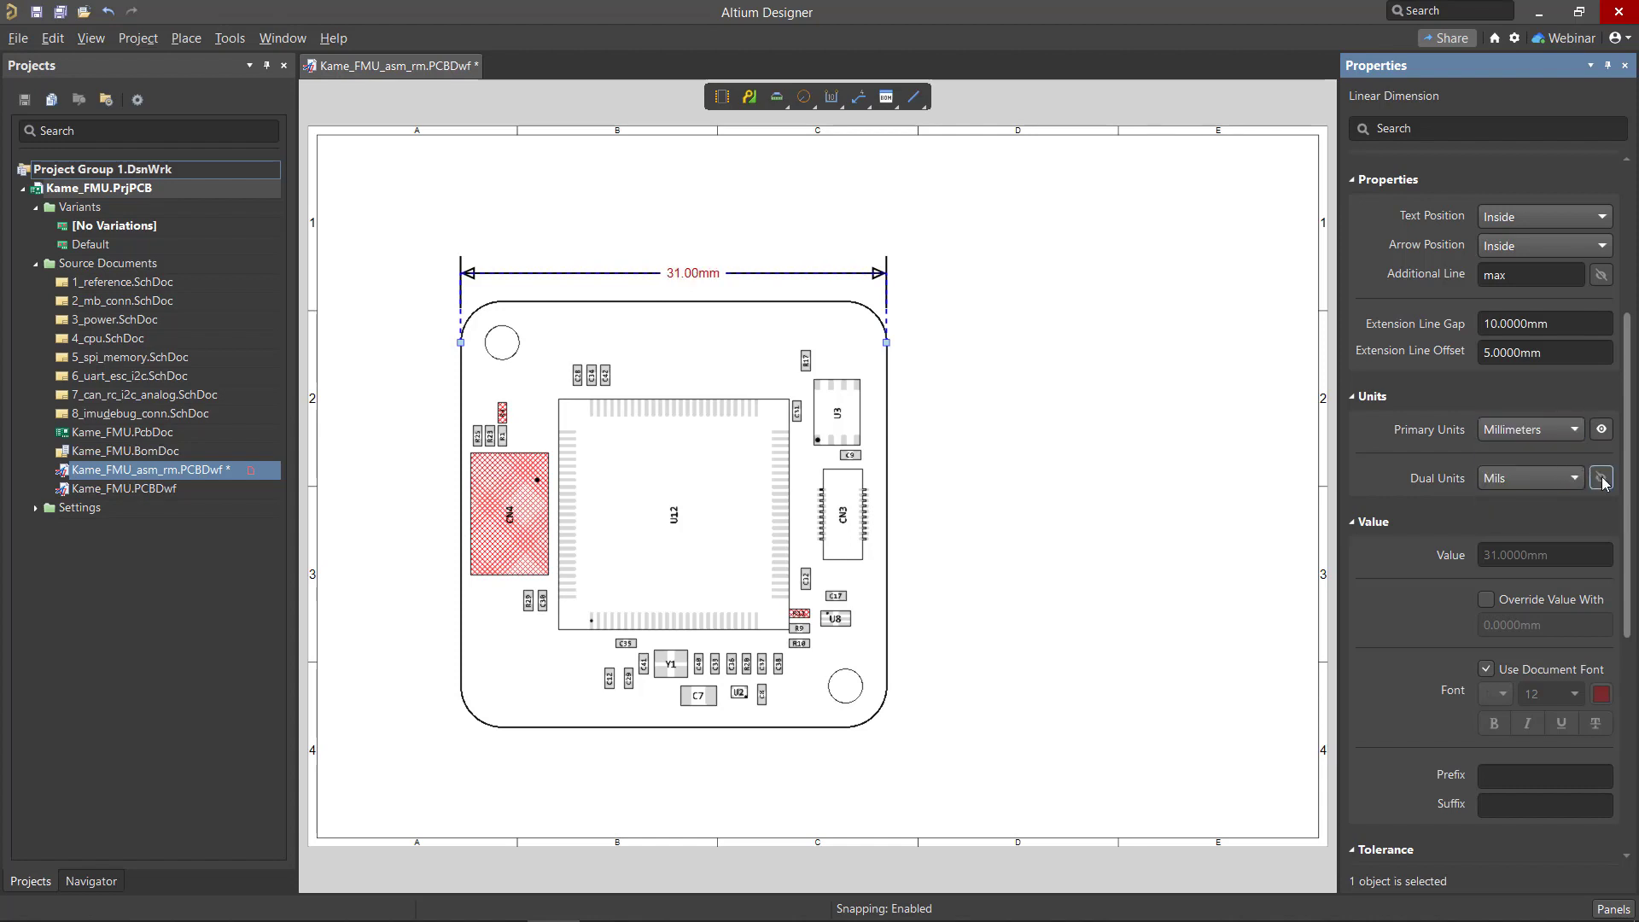
click(1601, 479)
click(1603, 481)
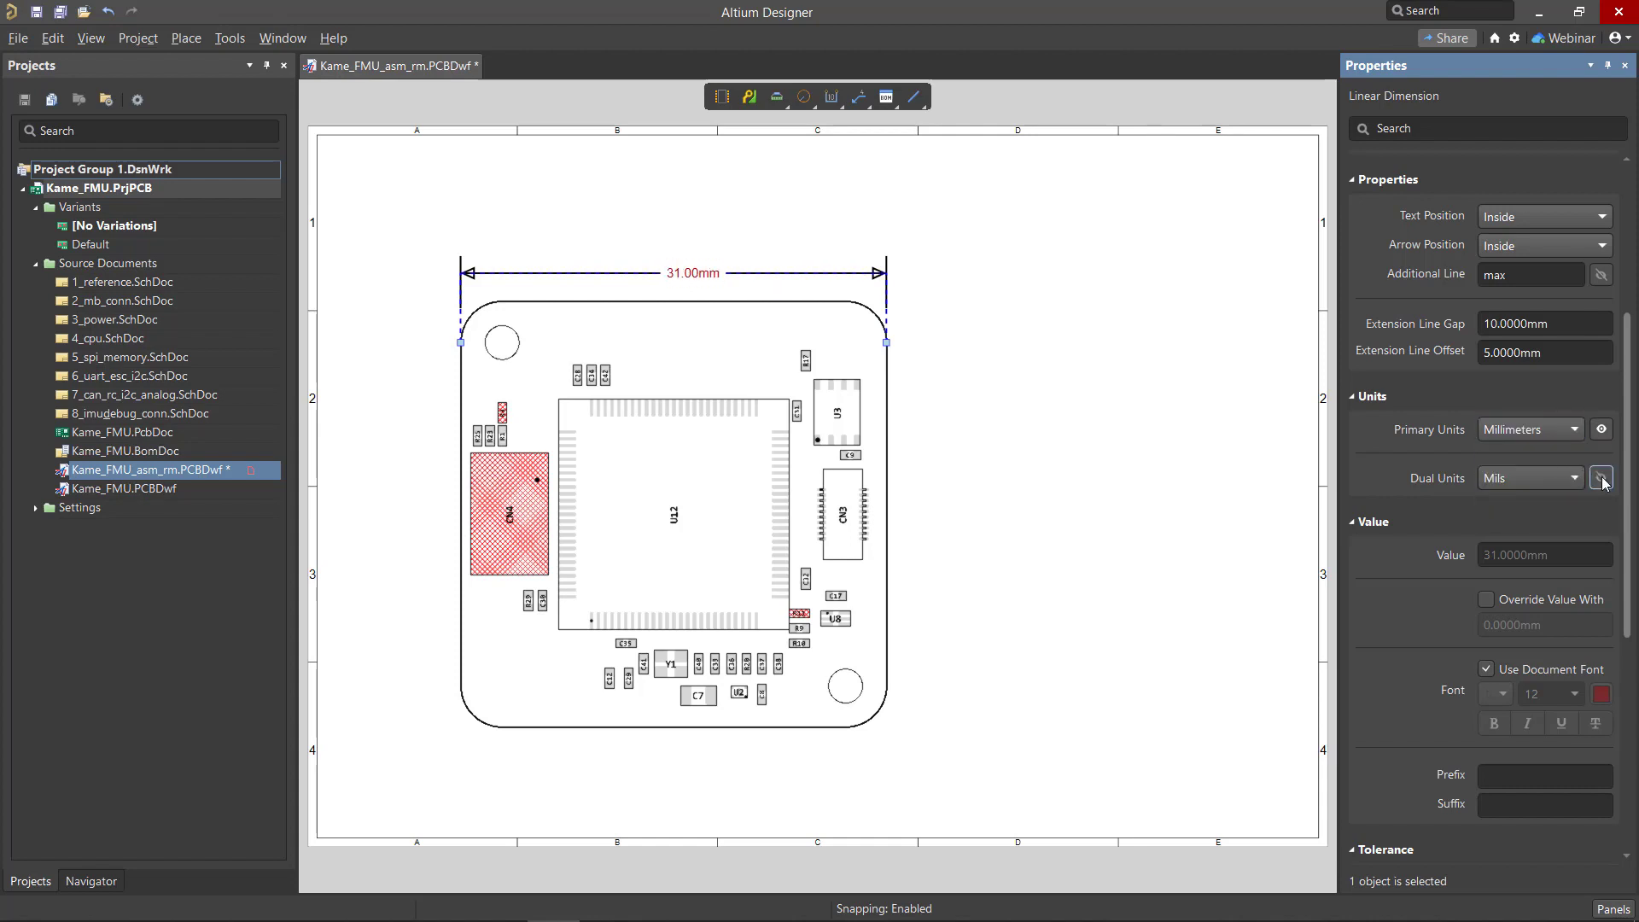
click(1602, 431)
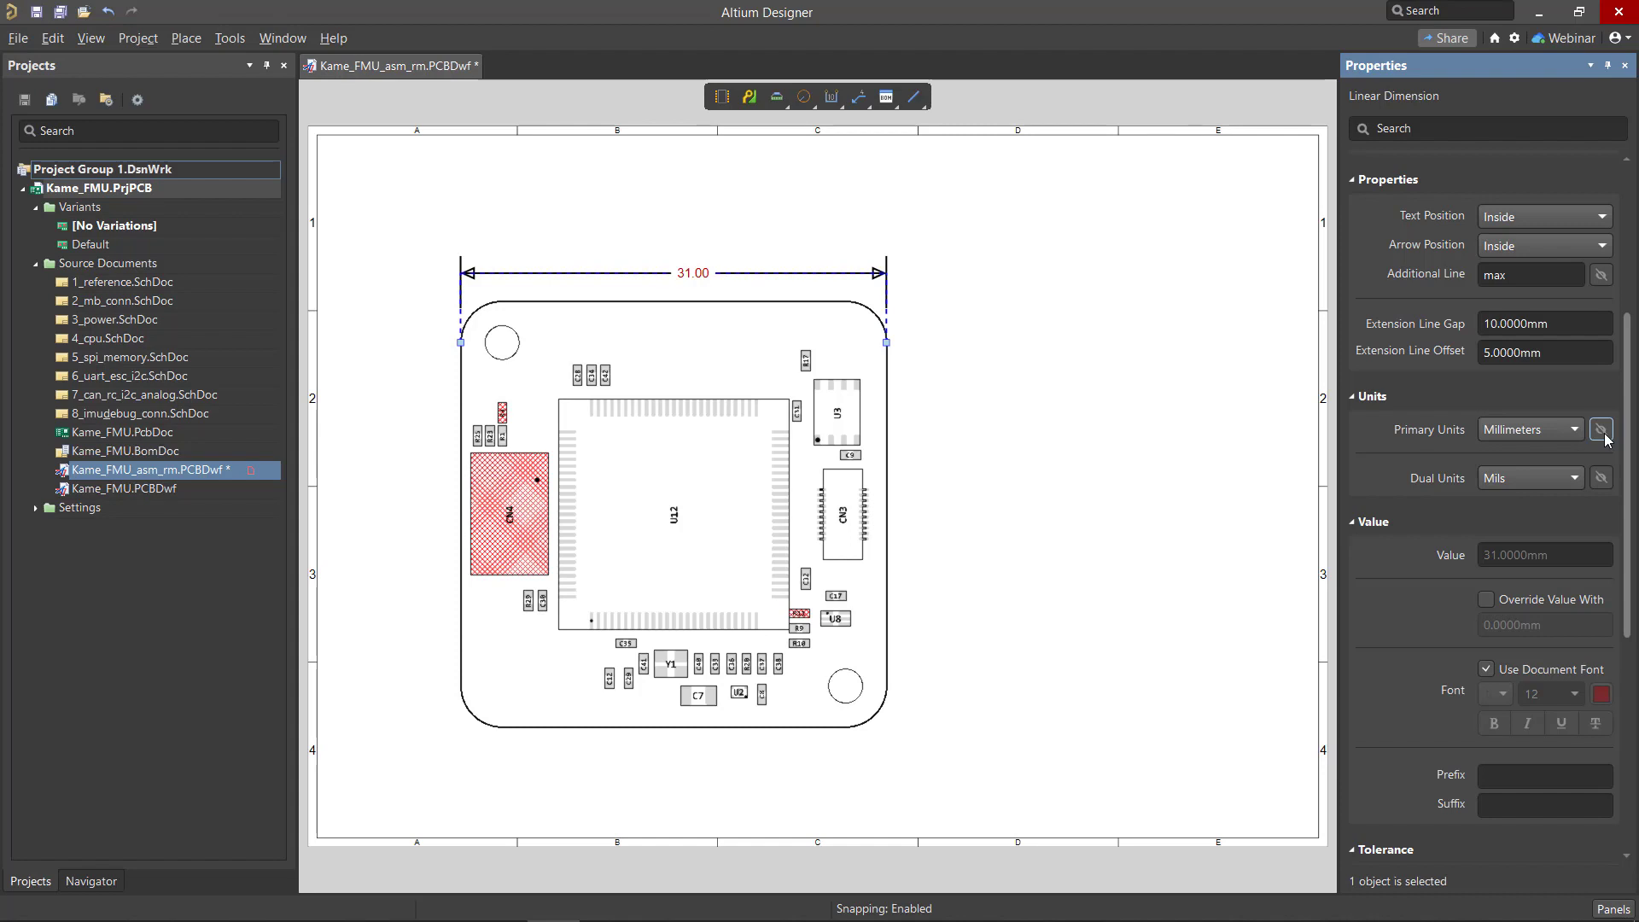
click(1603, 431)
click(1488, 598)
click(1552, 625)
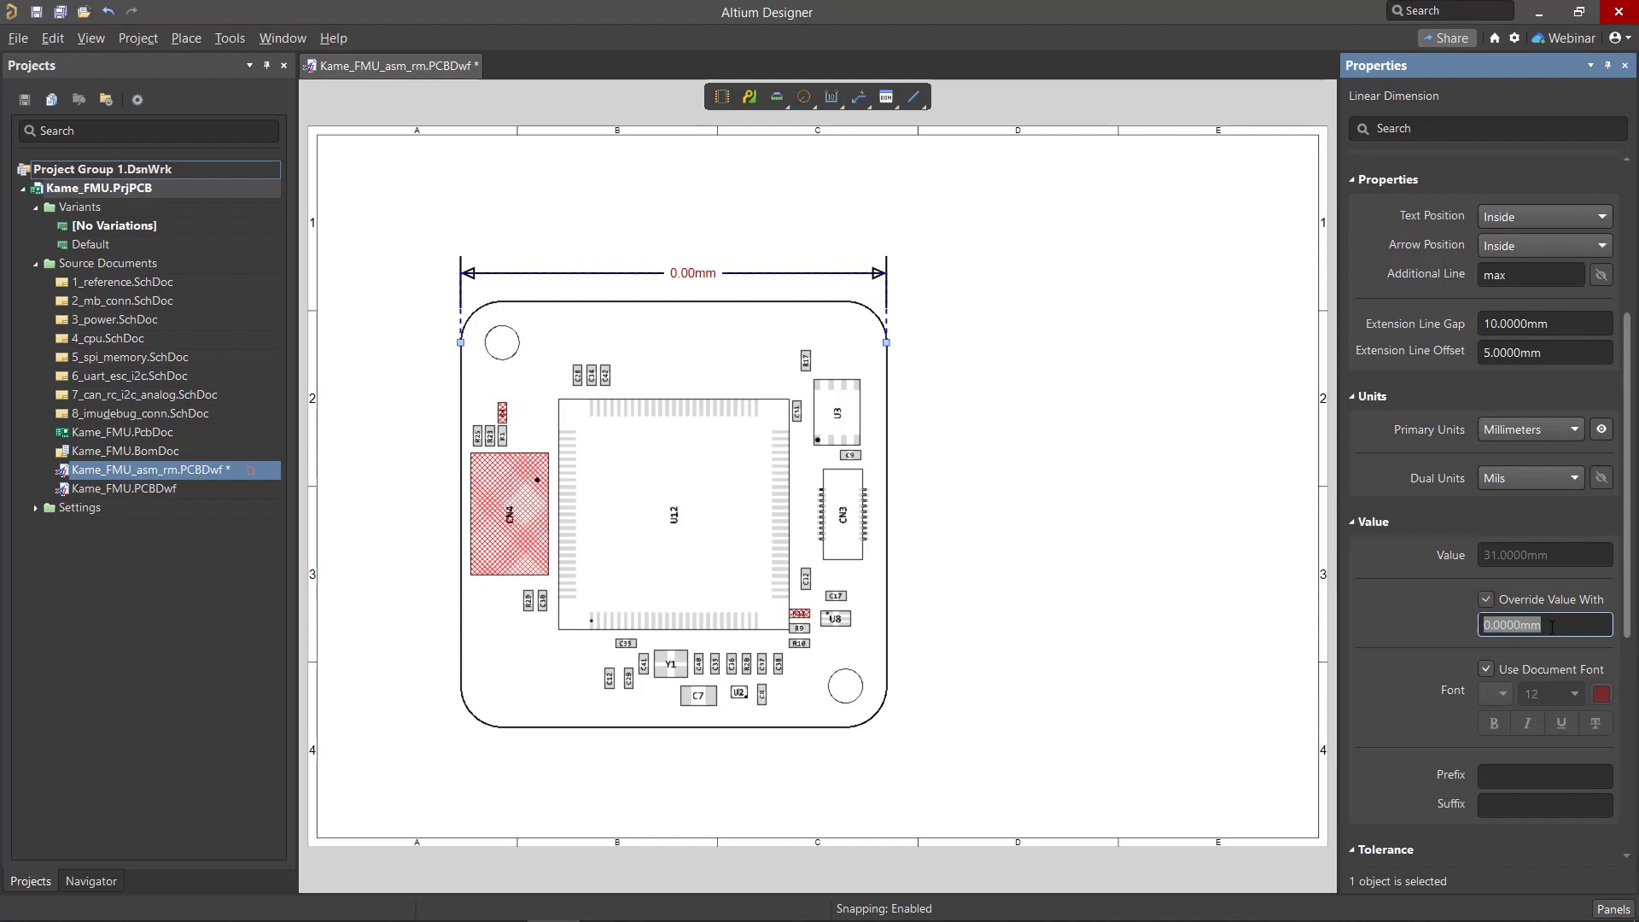
text(45)
key(Return)
Restore the measured 31.00mm value and enter a 0.2 positive tolerance.
click(1486, 599)
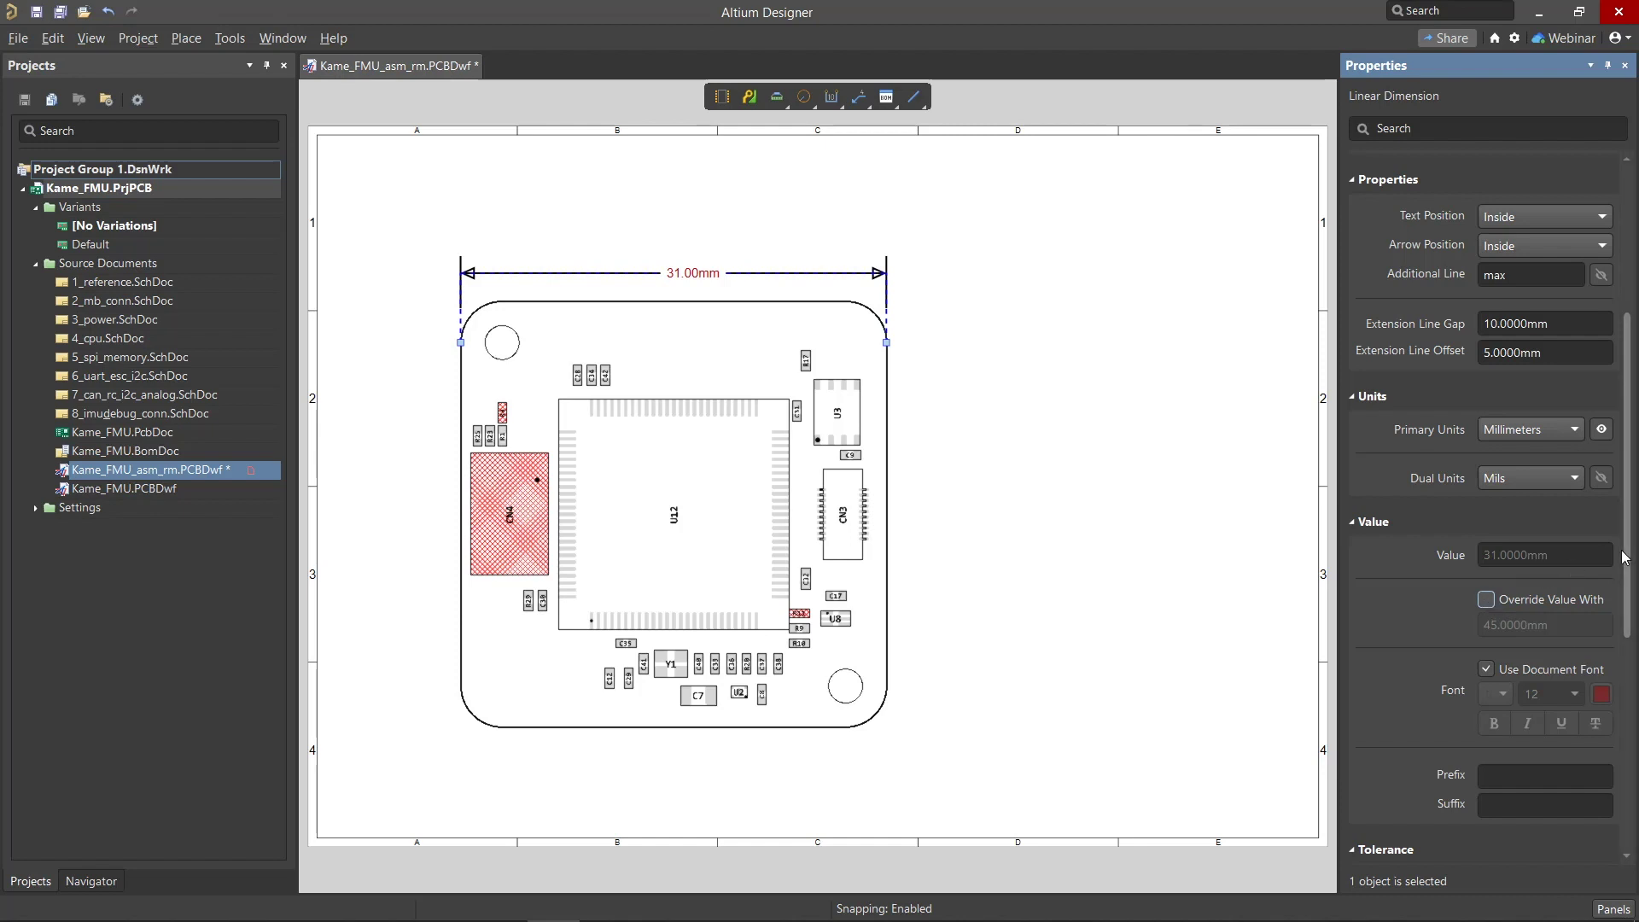
drag(1635, 569, 1635, 741)
click(1545, 509)
click(1520, 556)
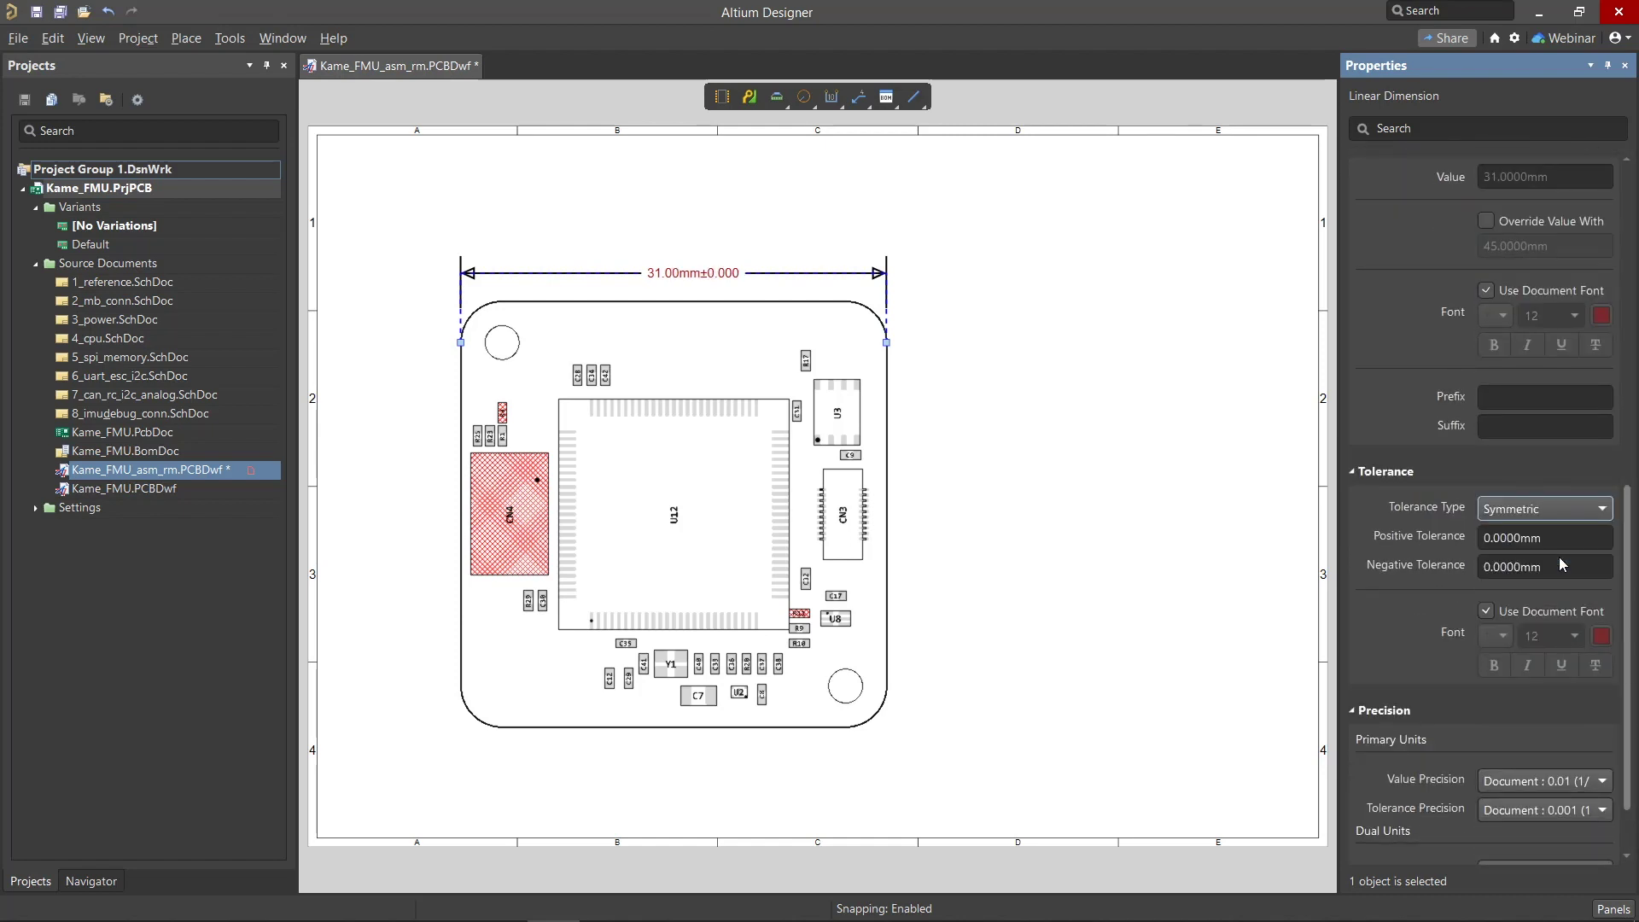
click(1561, 538)
text(0.2)
key(Return)
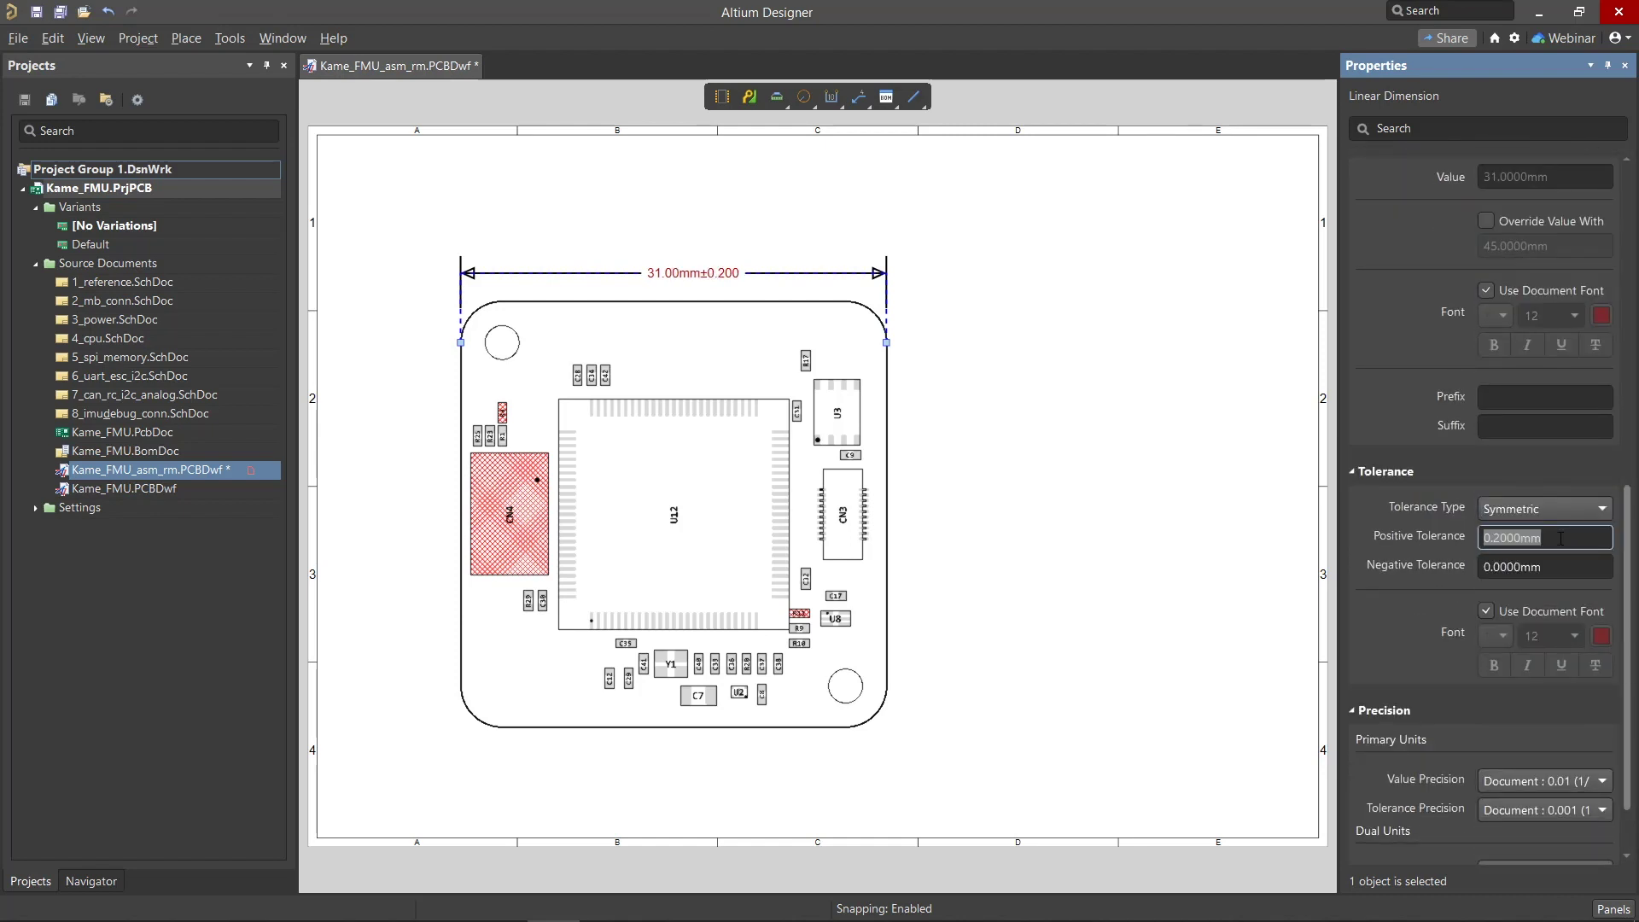
Enter a 0.1 negative tolerance and switch the tolerance type to Limit.
click(1561, 509)
click(1550, 574)
click(1550, 577)
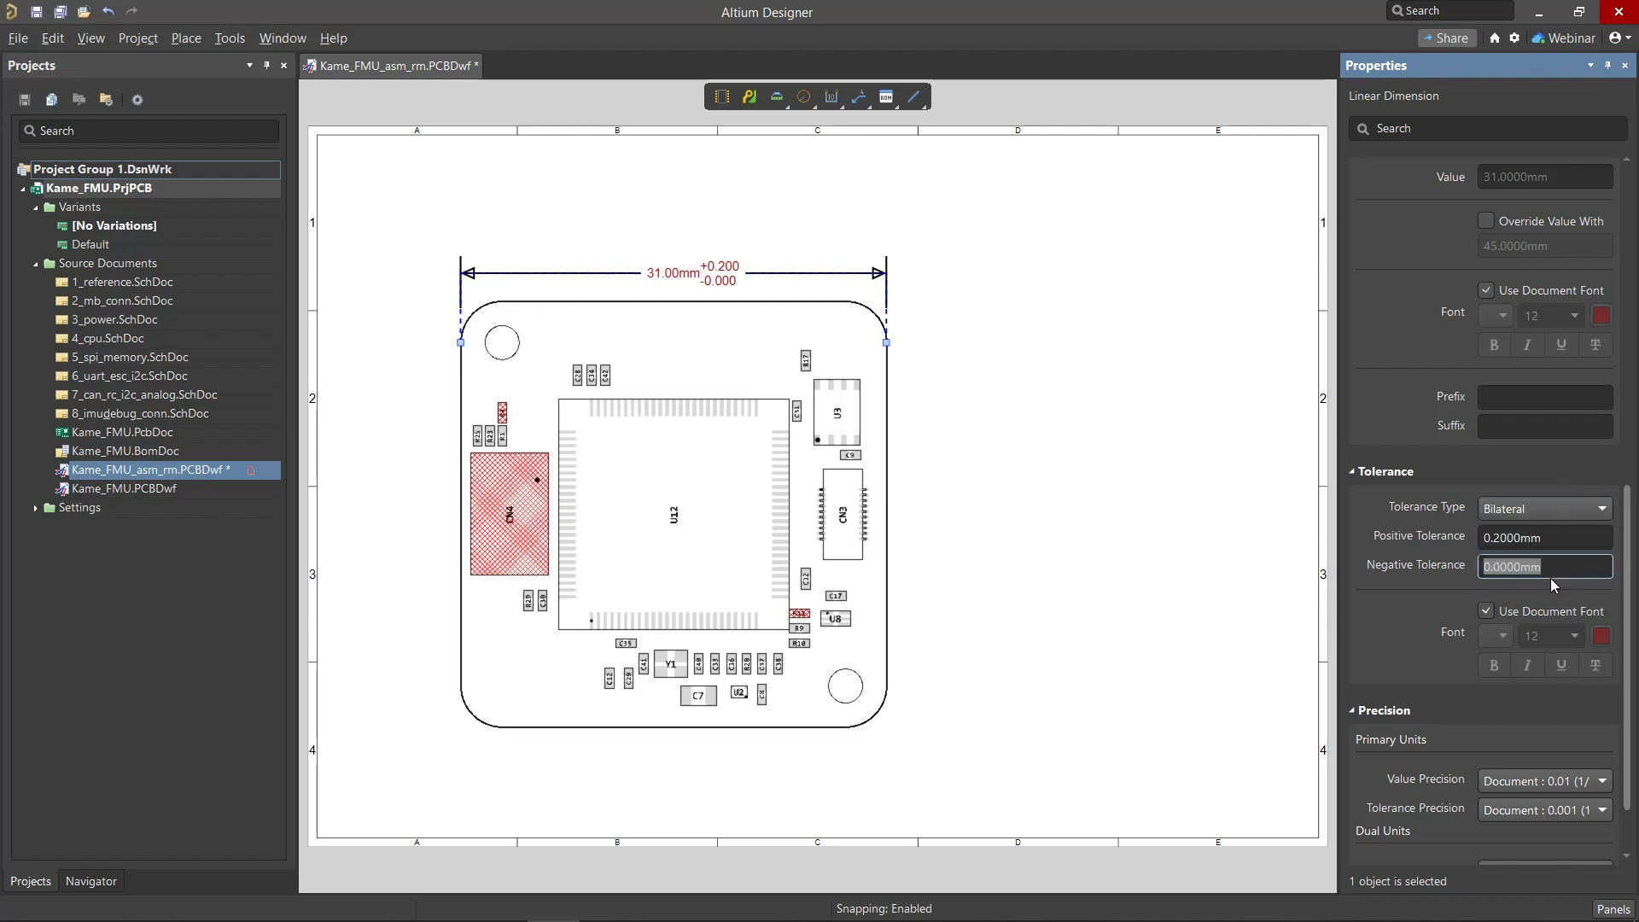
text(0.1)
key(Return)
click(1542, 509)
click(1510, 598)
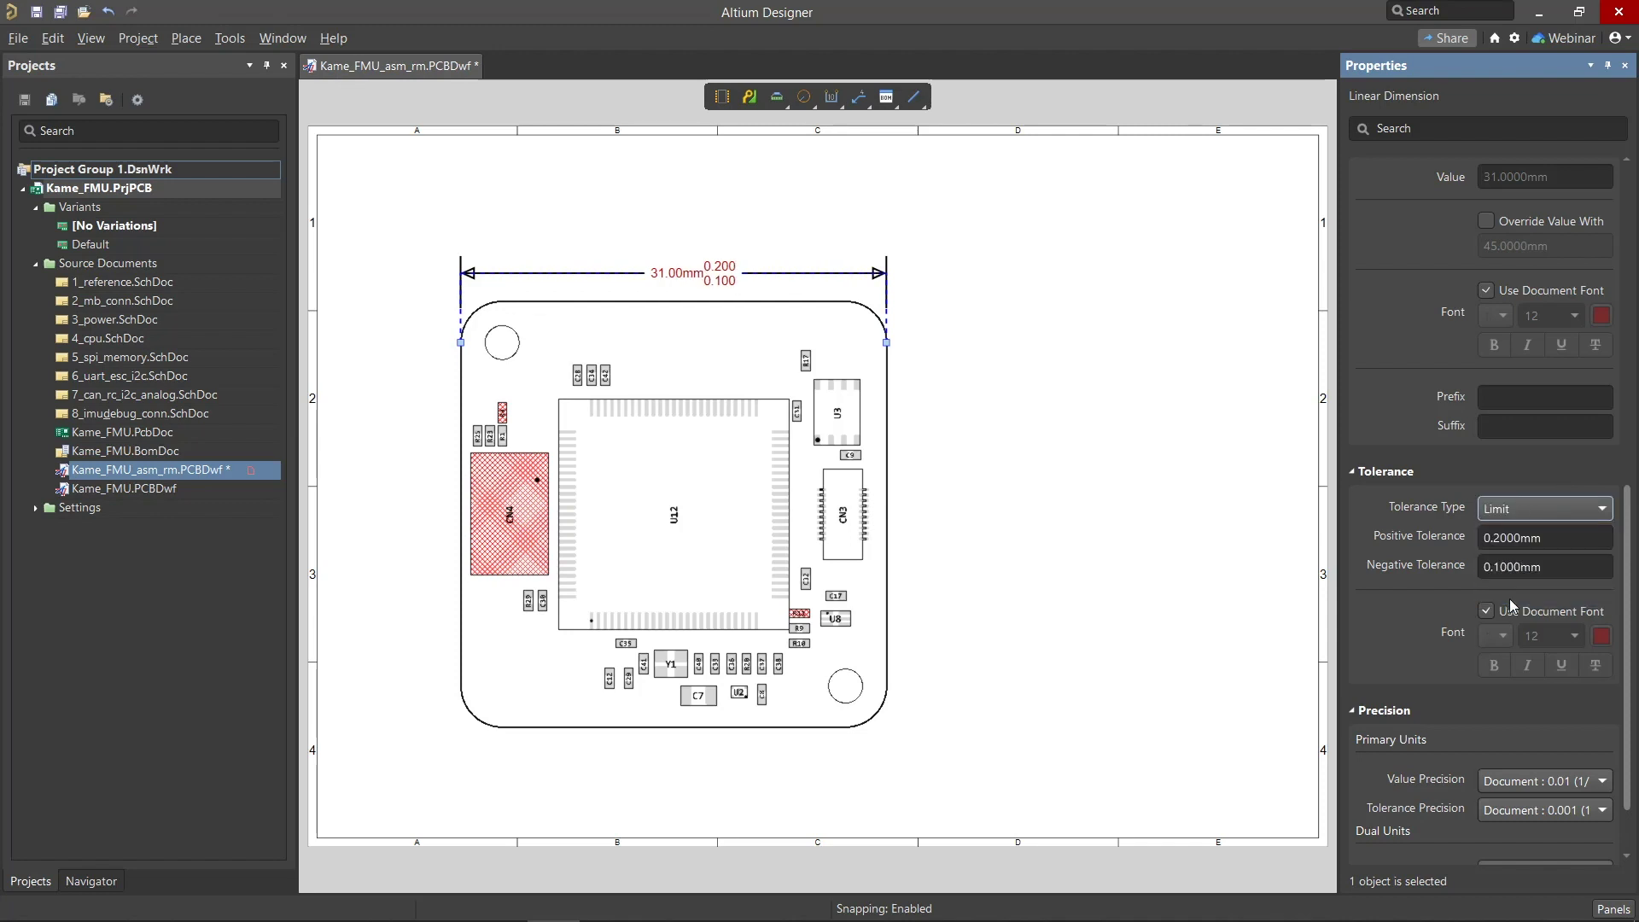
Set both the value and tolerance precision to 0.1 (1/10).
scroll(1633, 575, down, 3)
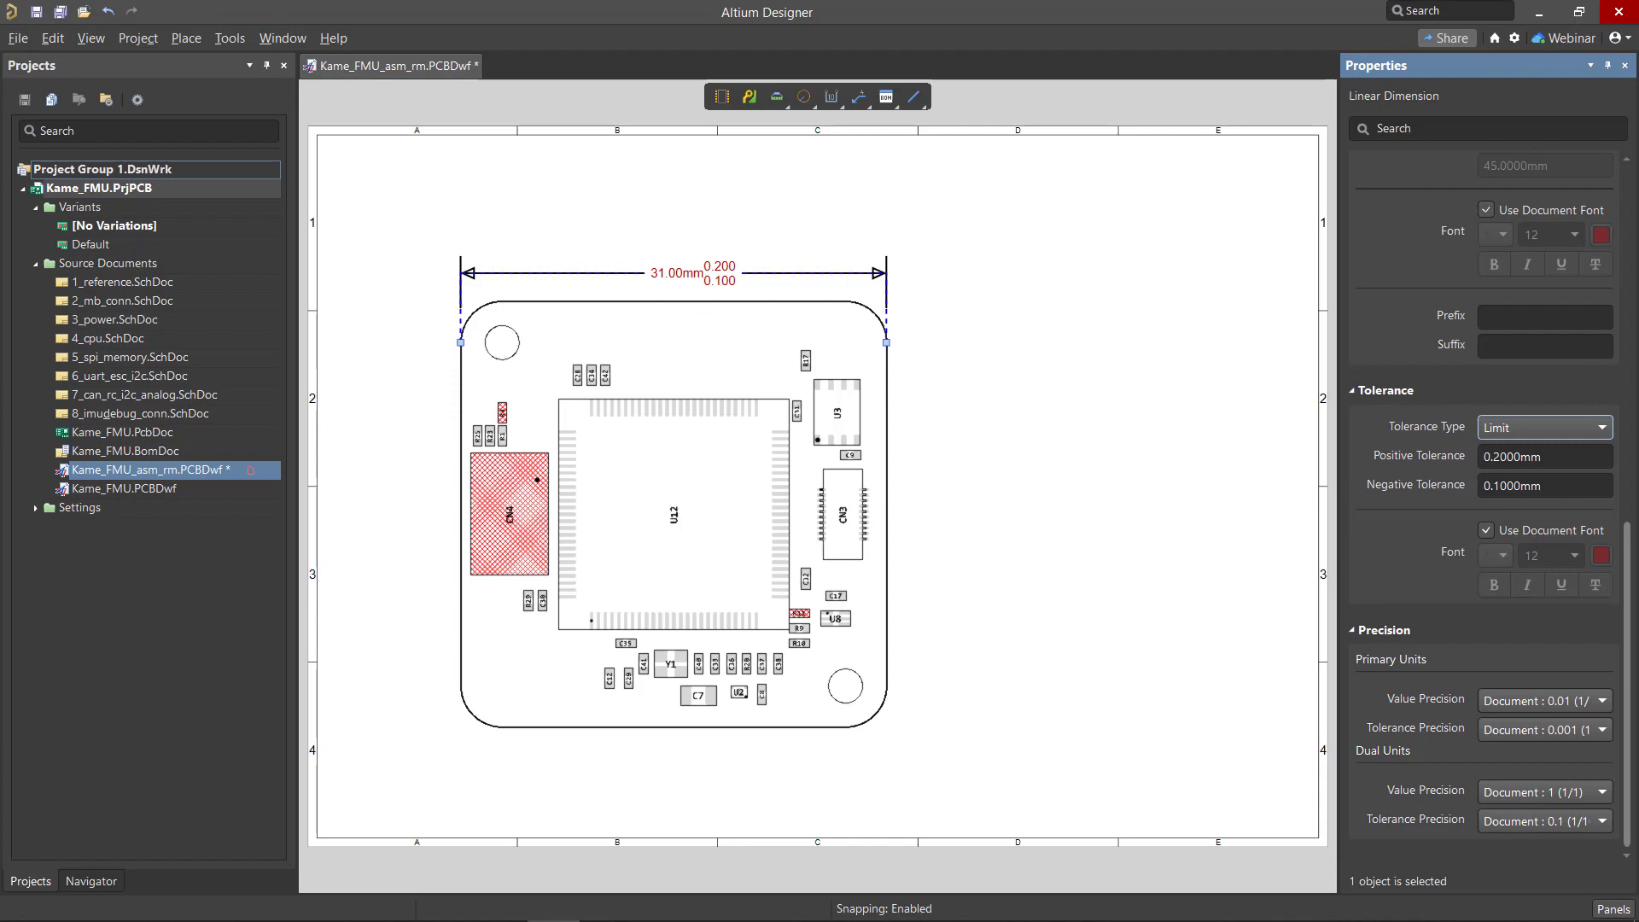
click(1604, 701)
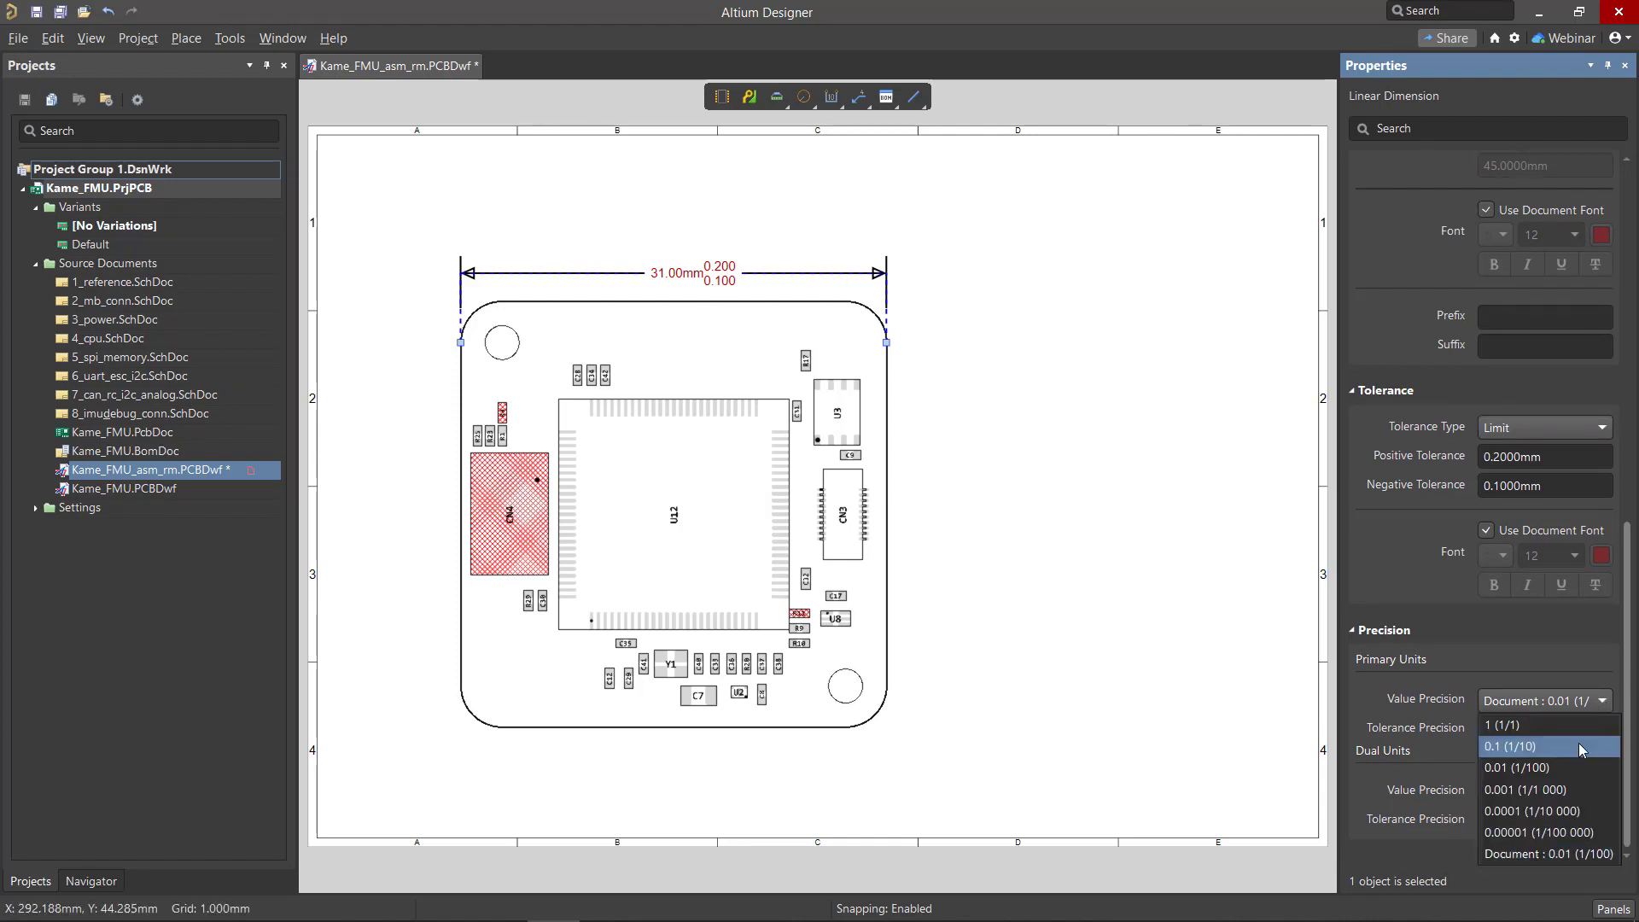
click(1588, 747)
click(1603, 730)
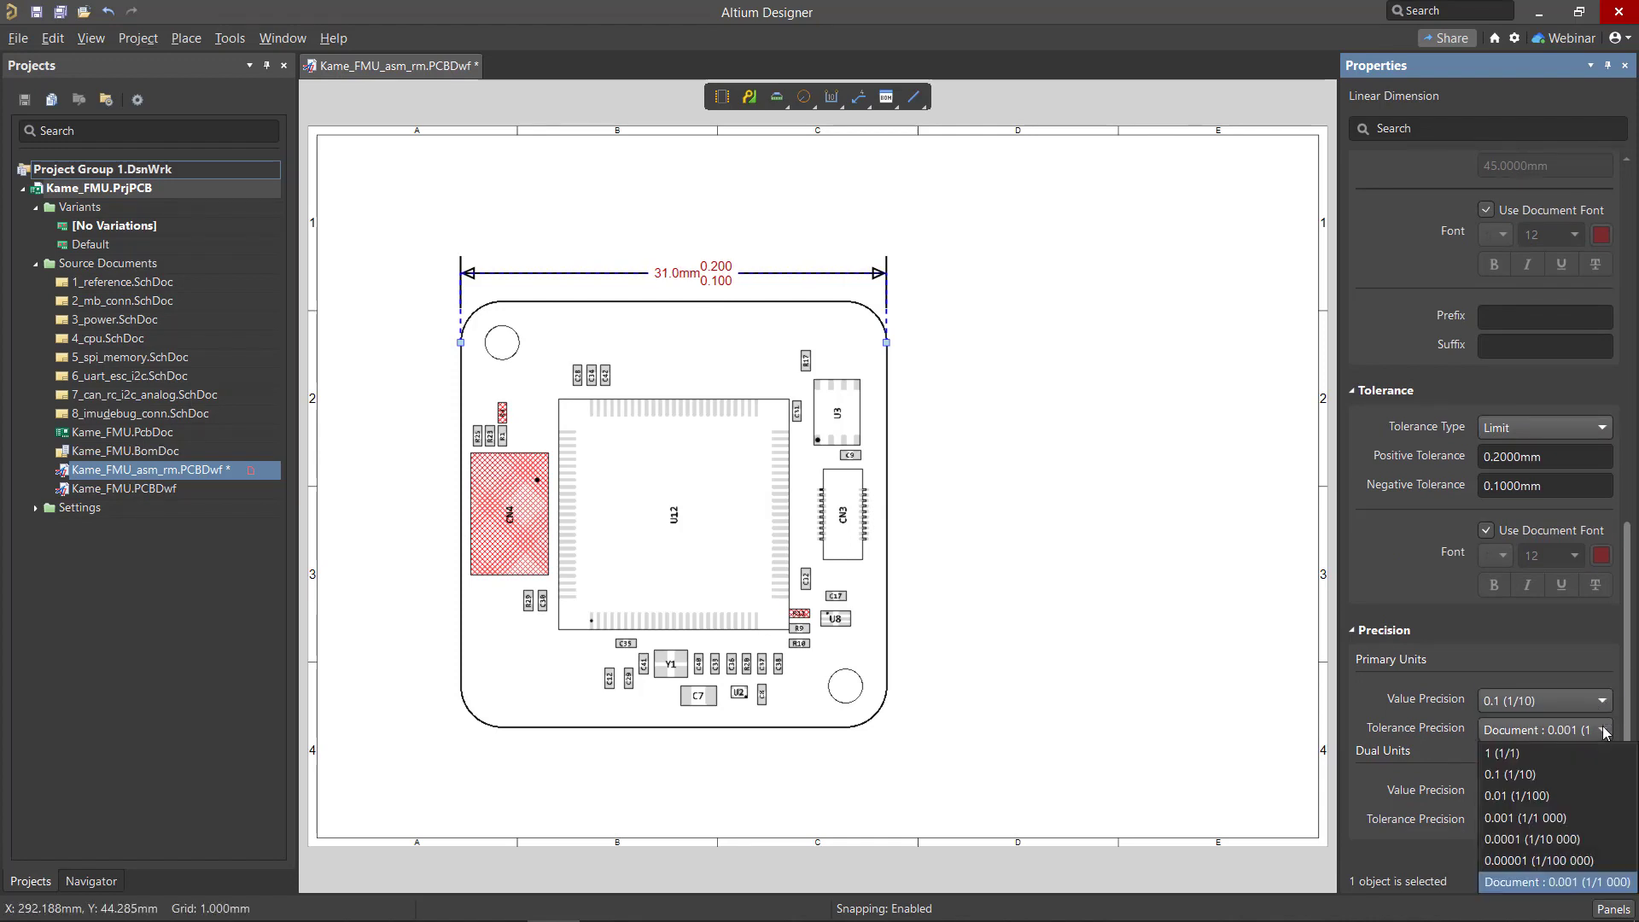
click(1581, 766)
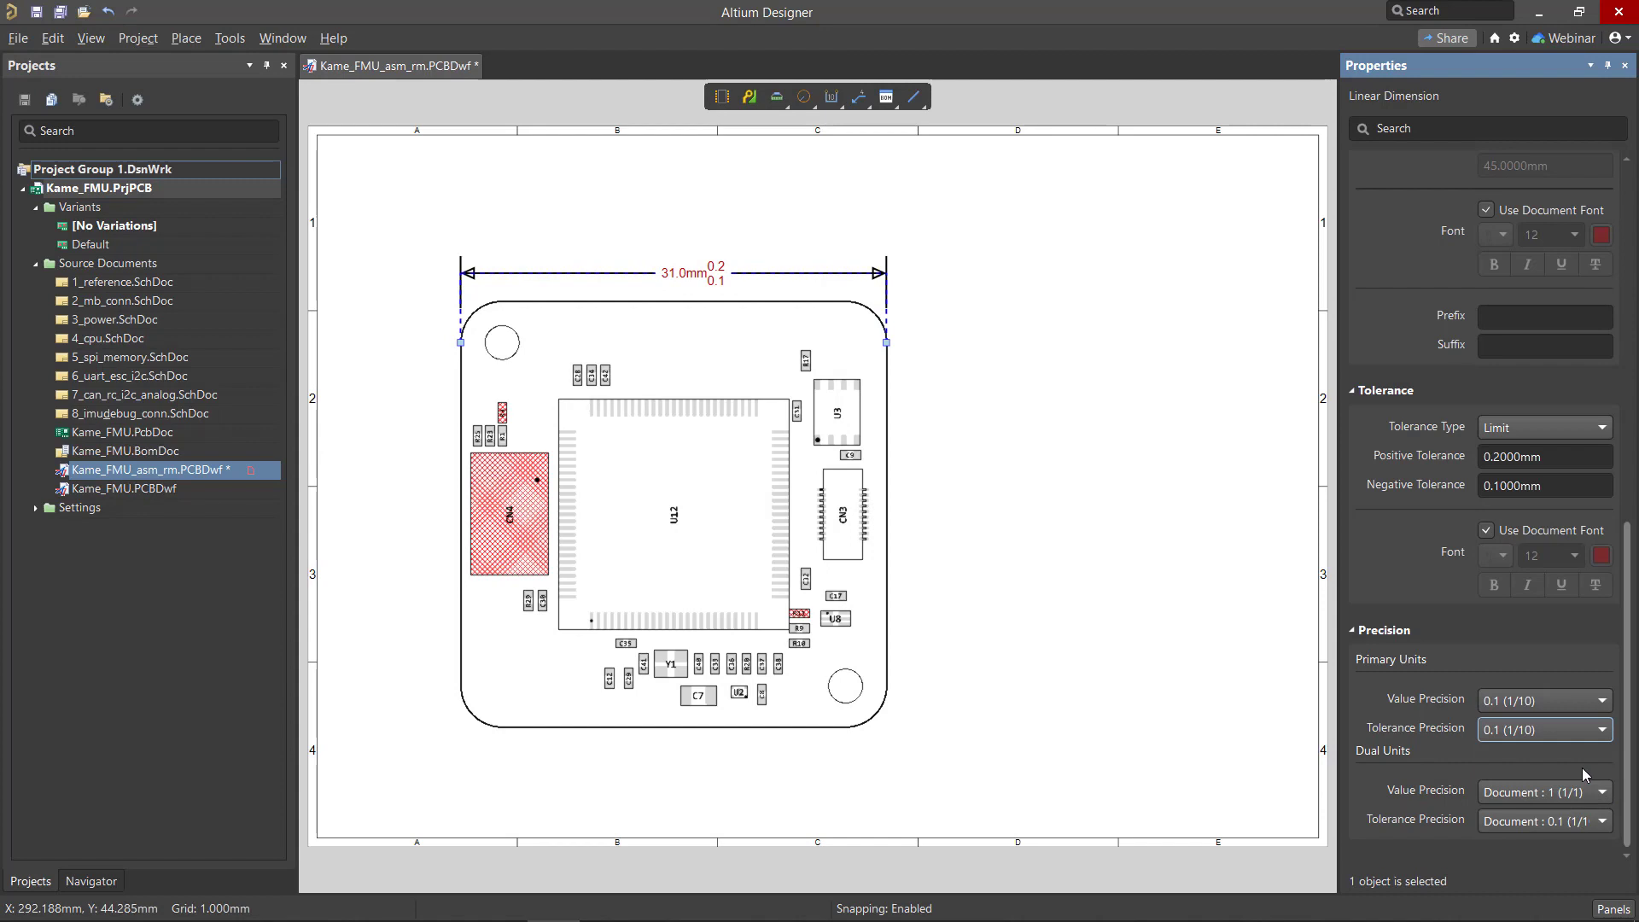
click(832, 97)
click(869, 147)
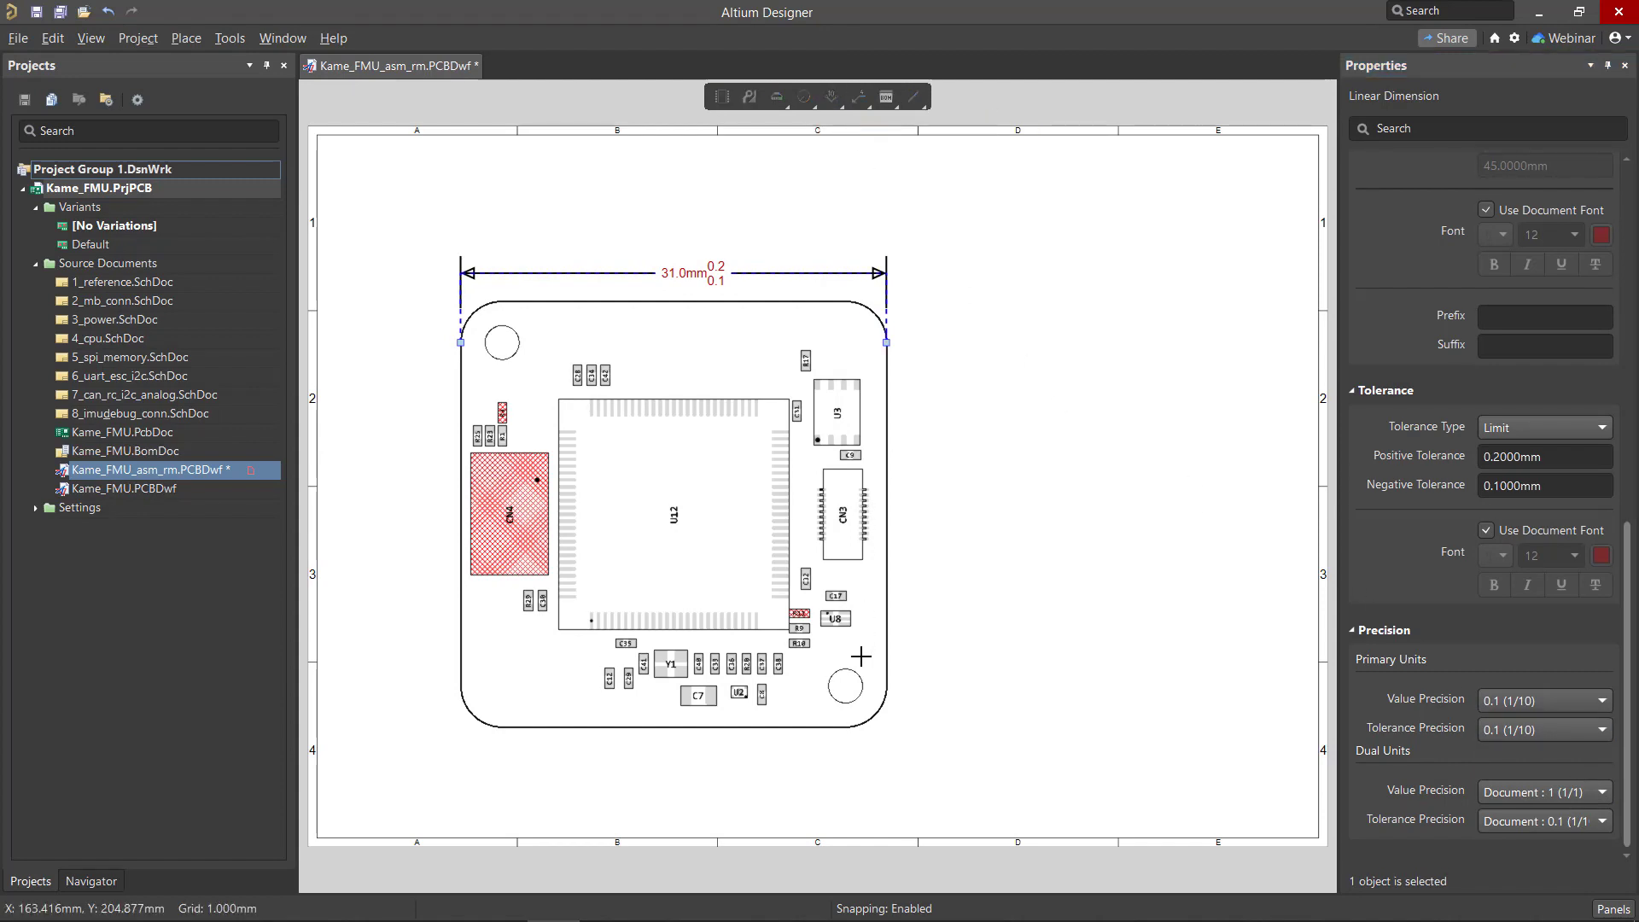
Place an R1.25mm radial and a Ø6.00mm diametral dimension on the lower-right hole.
click(860, 675)
click(928, 624)
right_click(928, 624)
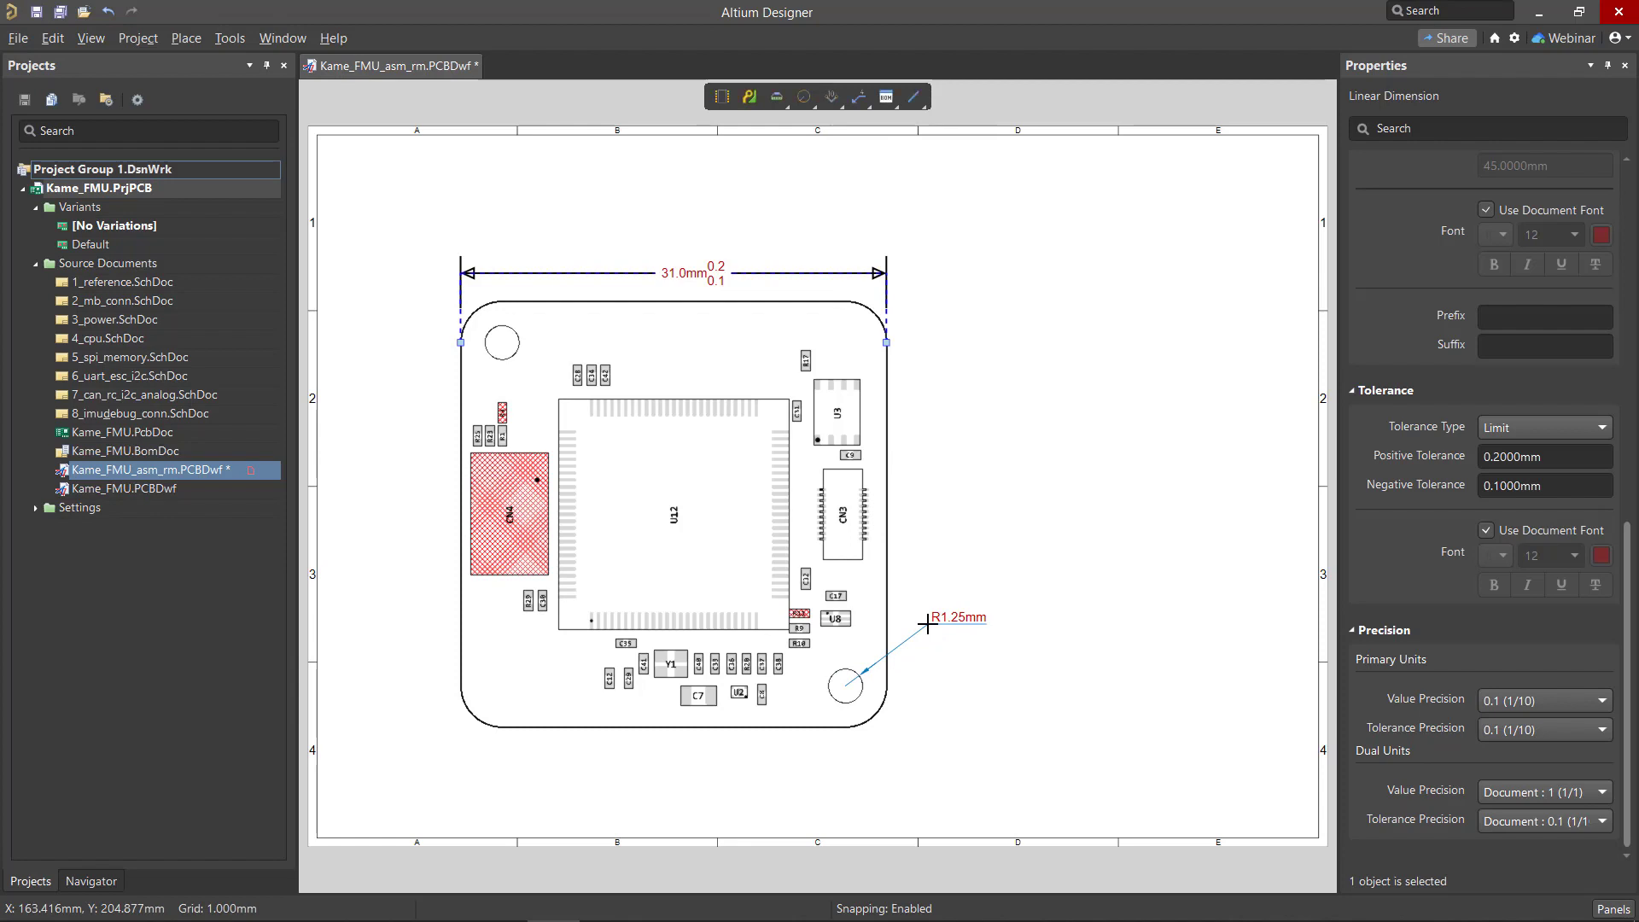
click(832, 97)
click(848, 172)
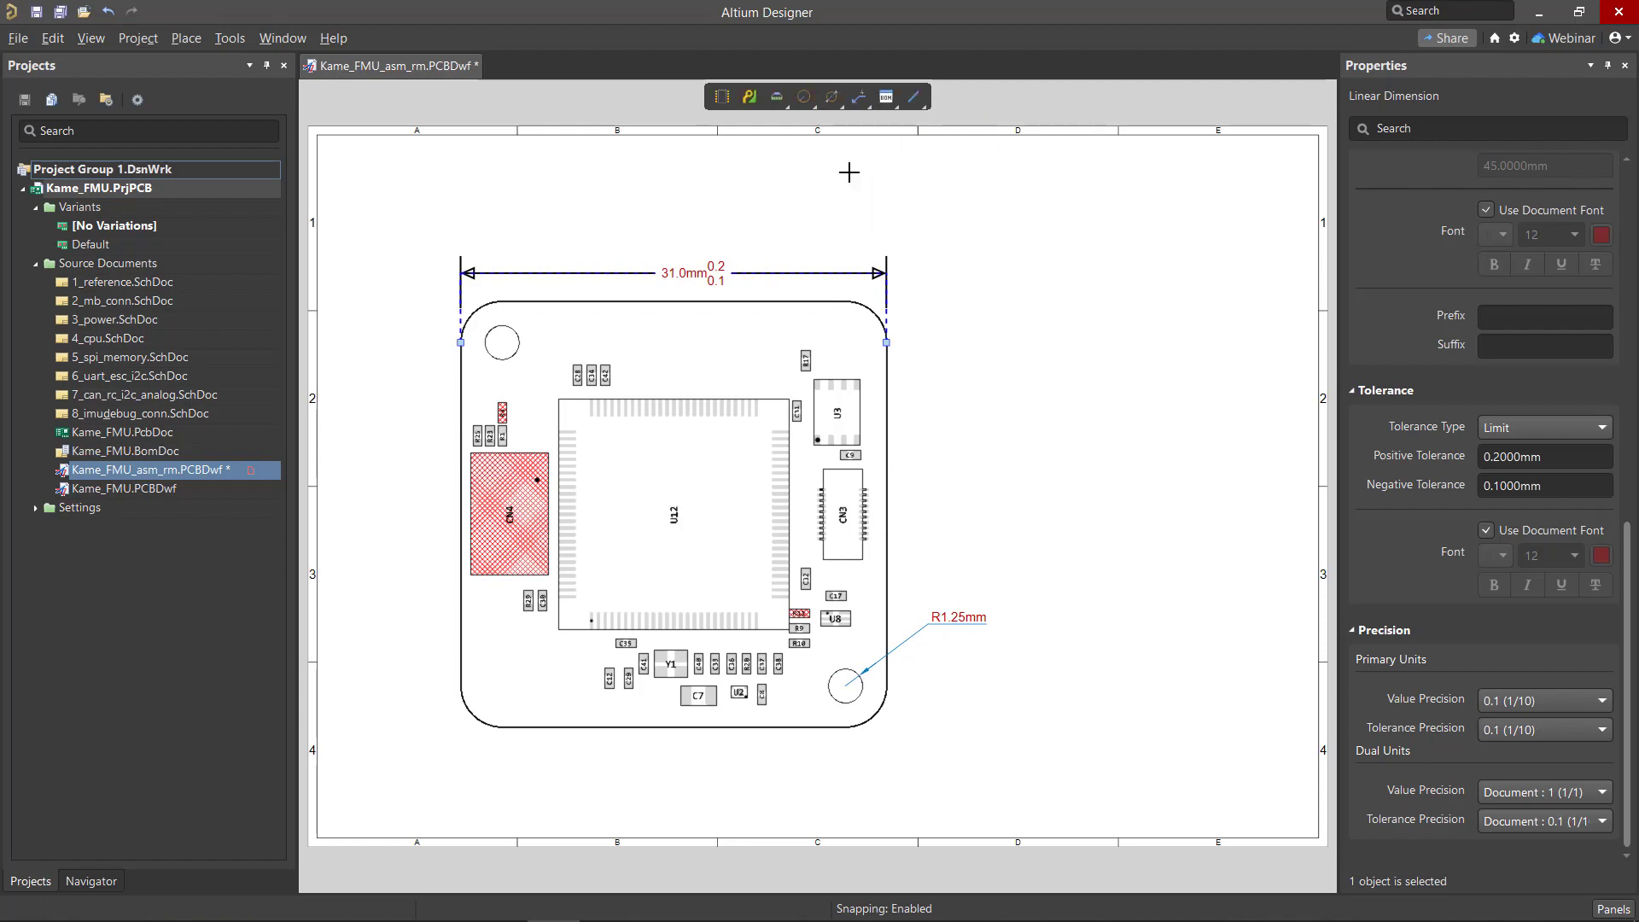
click(883, 705)
click(927, 742)
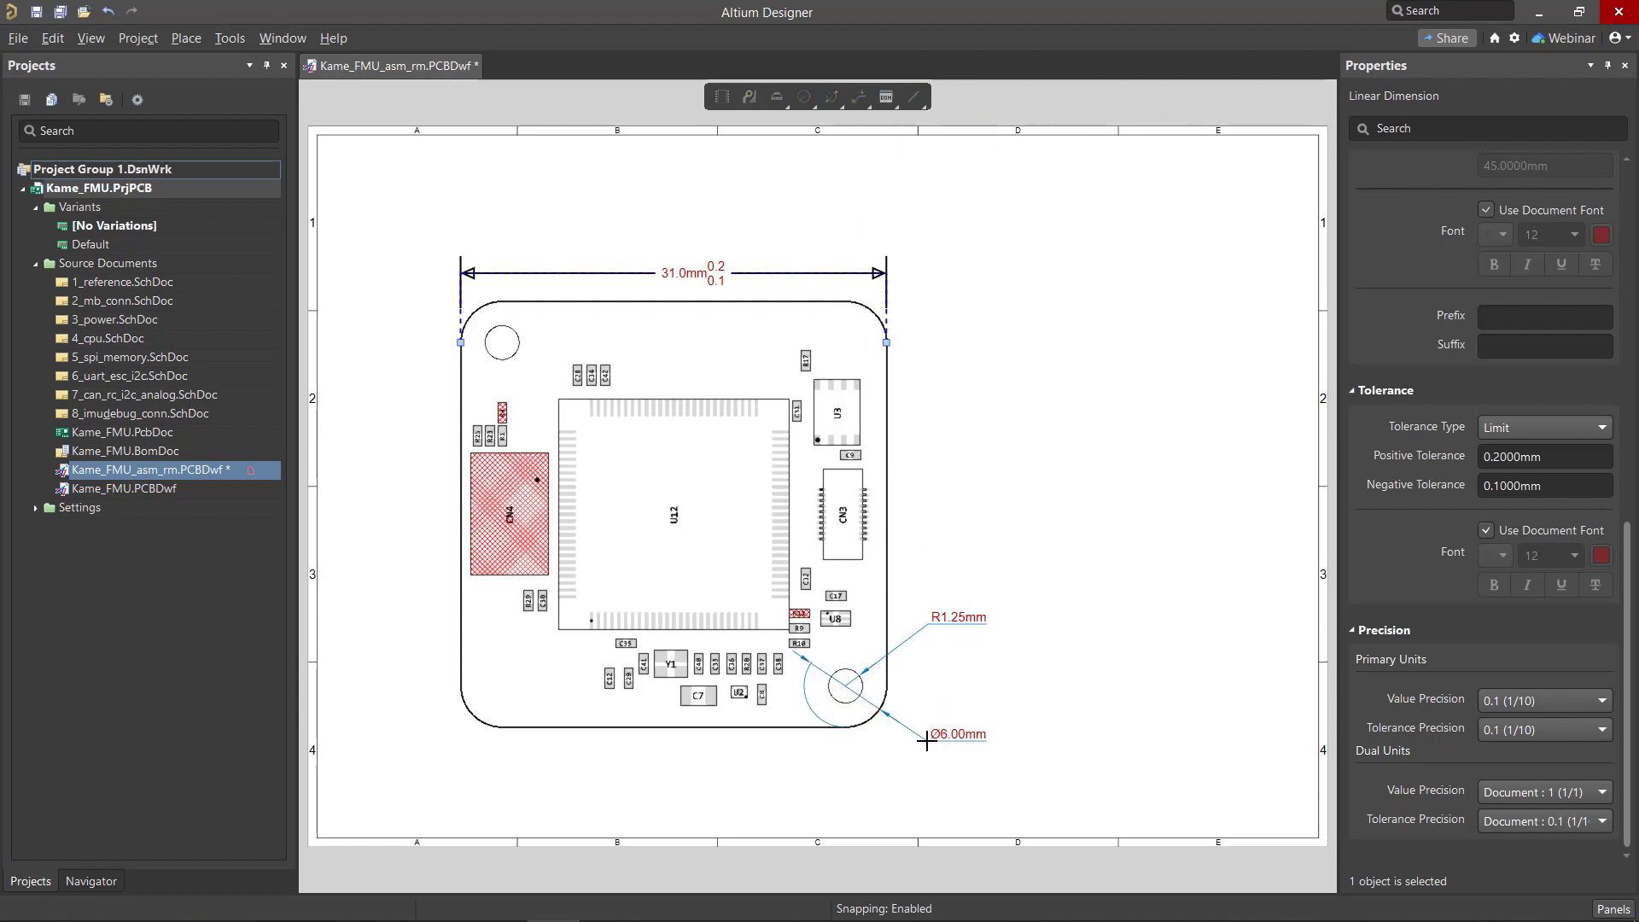
right_click(934, 658)
Put the R1.25mm label next to the elbow with its arrow inside.
click(950, 618)
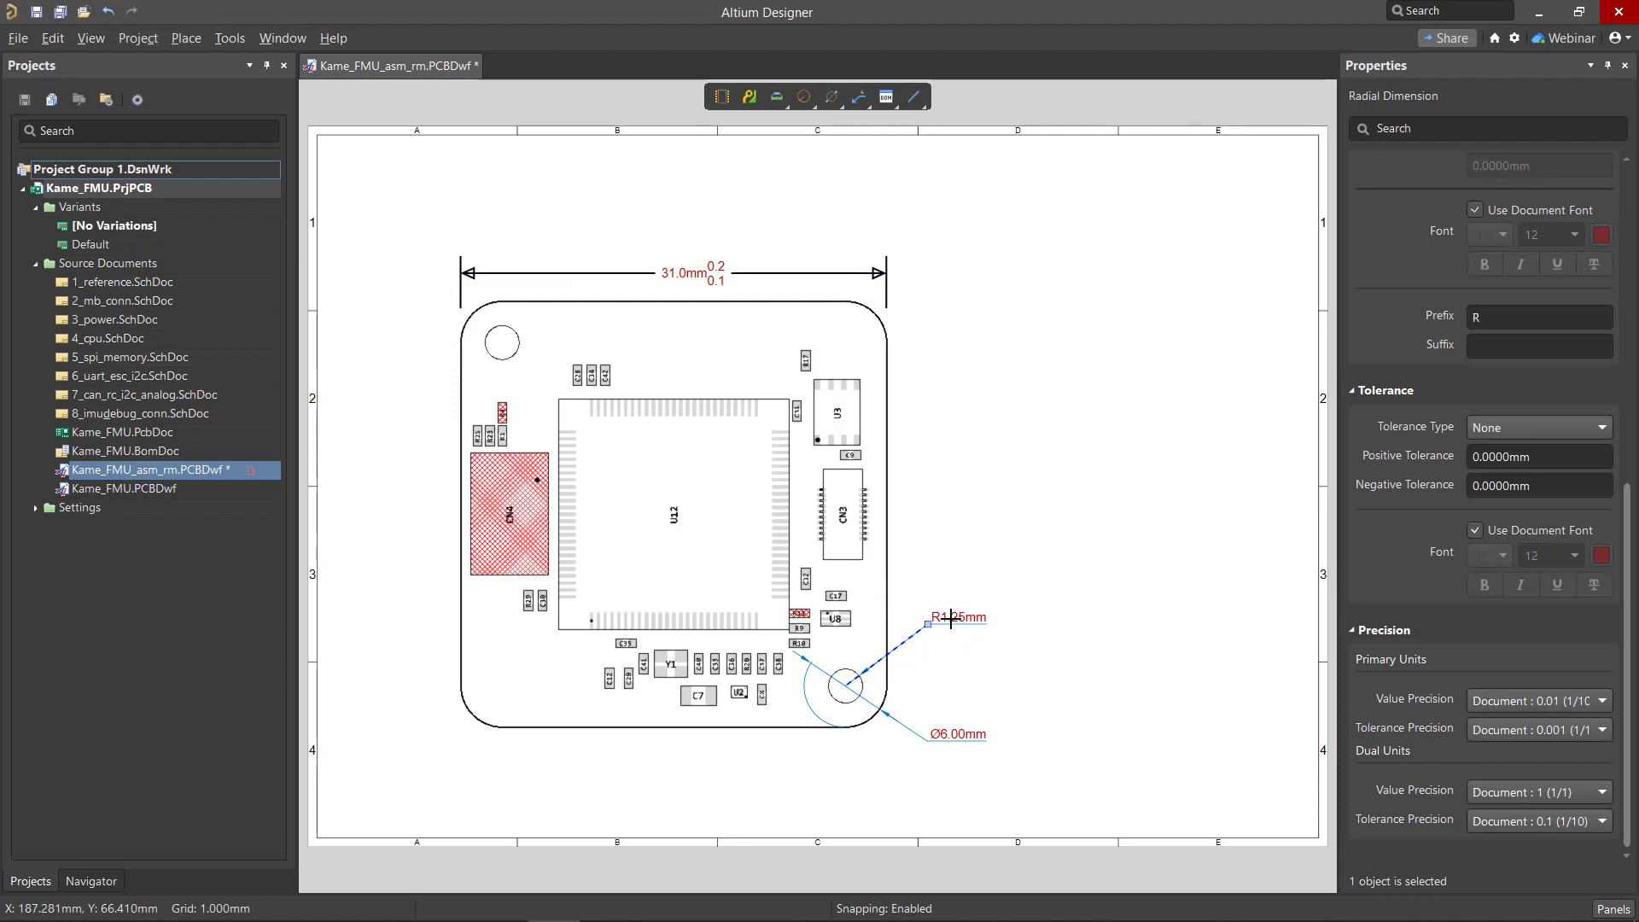
scroll(1566, 405, up, 10)
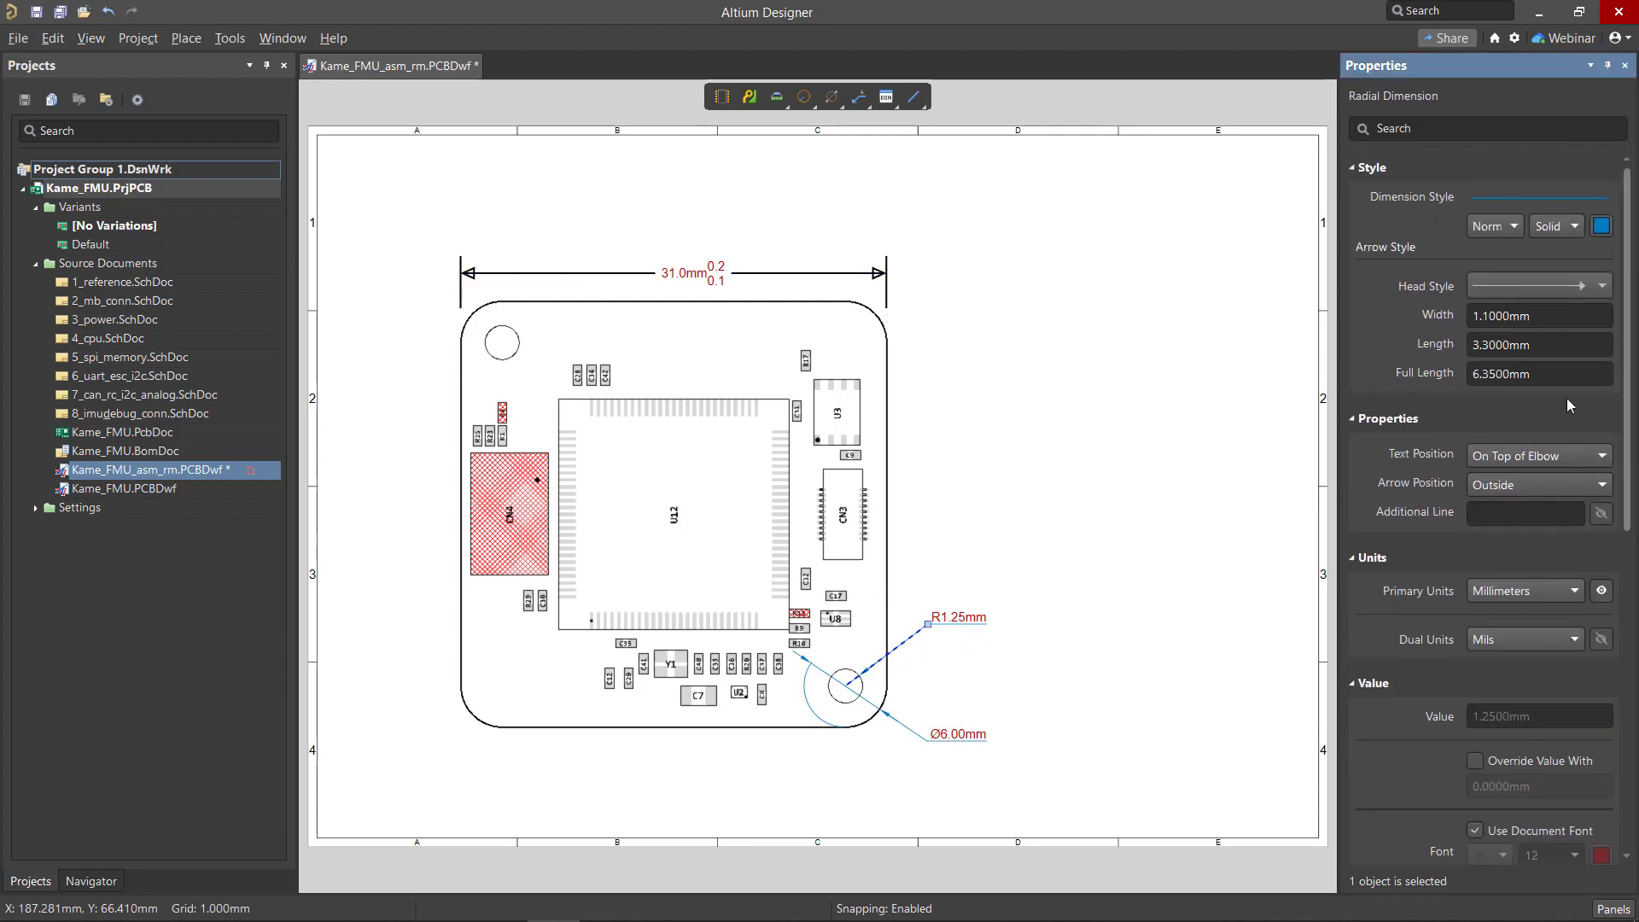
click(1545, 458)
click(1530, 543)
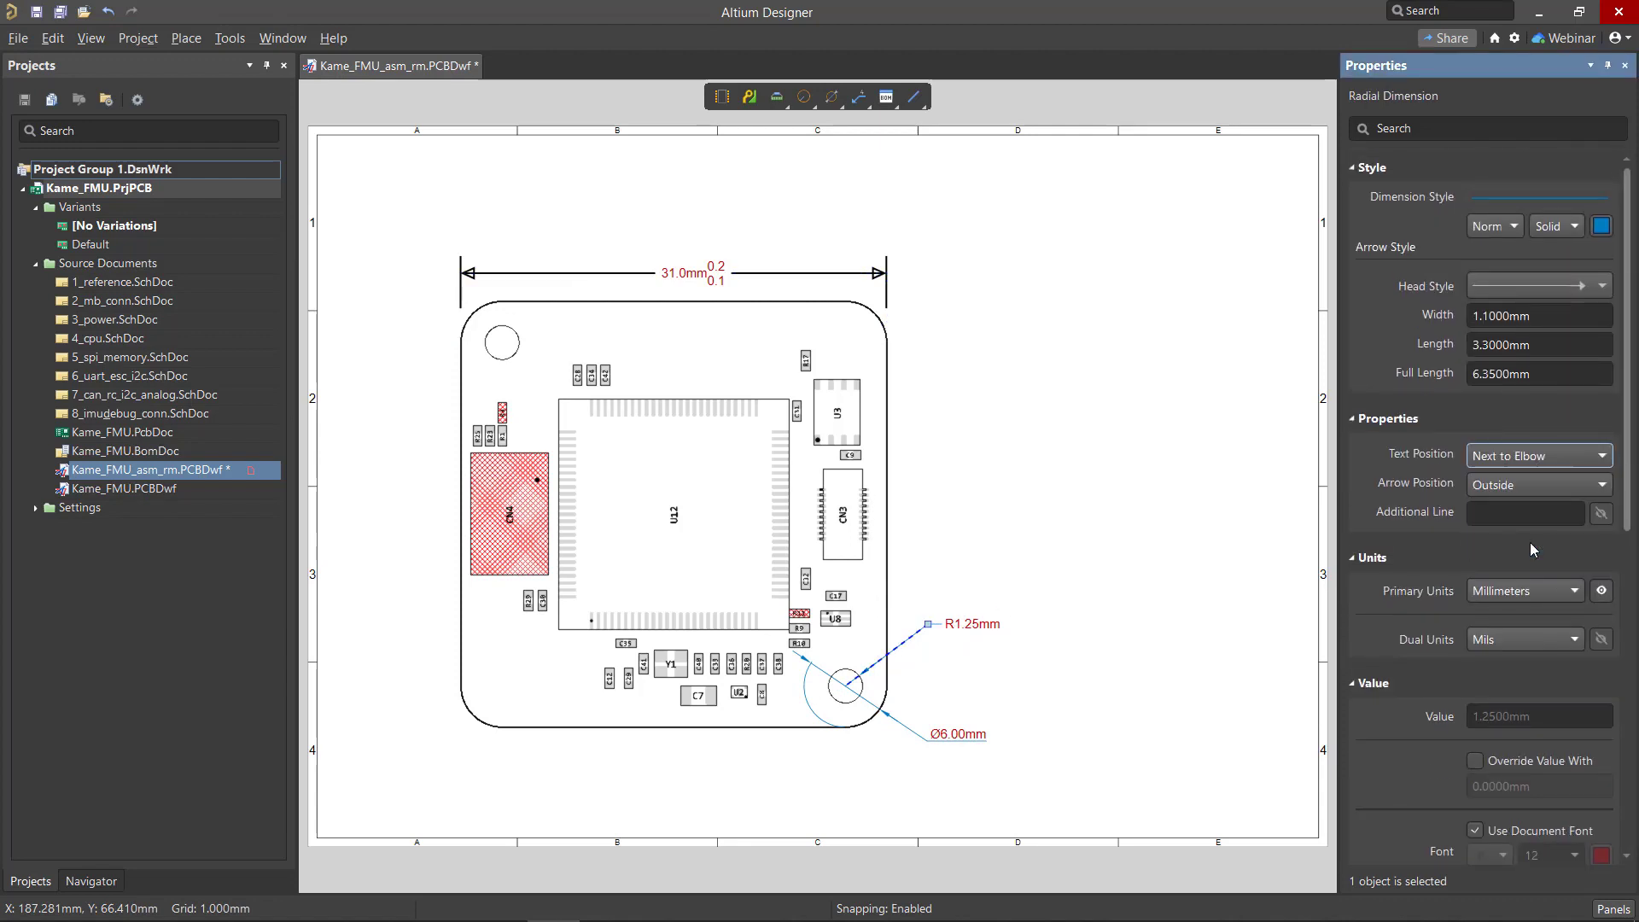
click(1536, 499)
click(1533, 514)
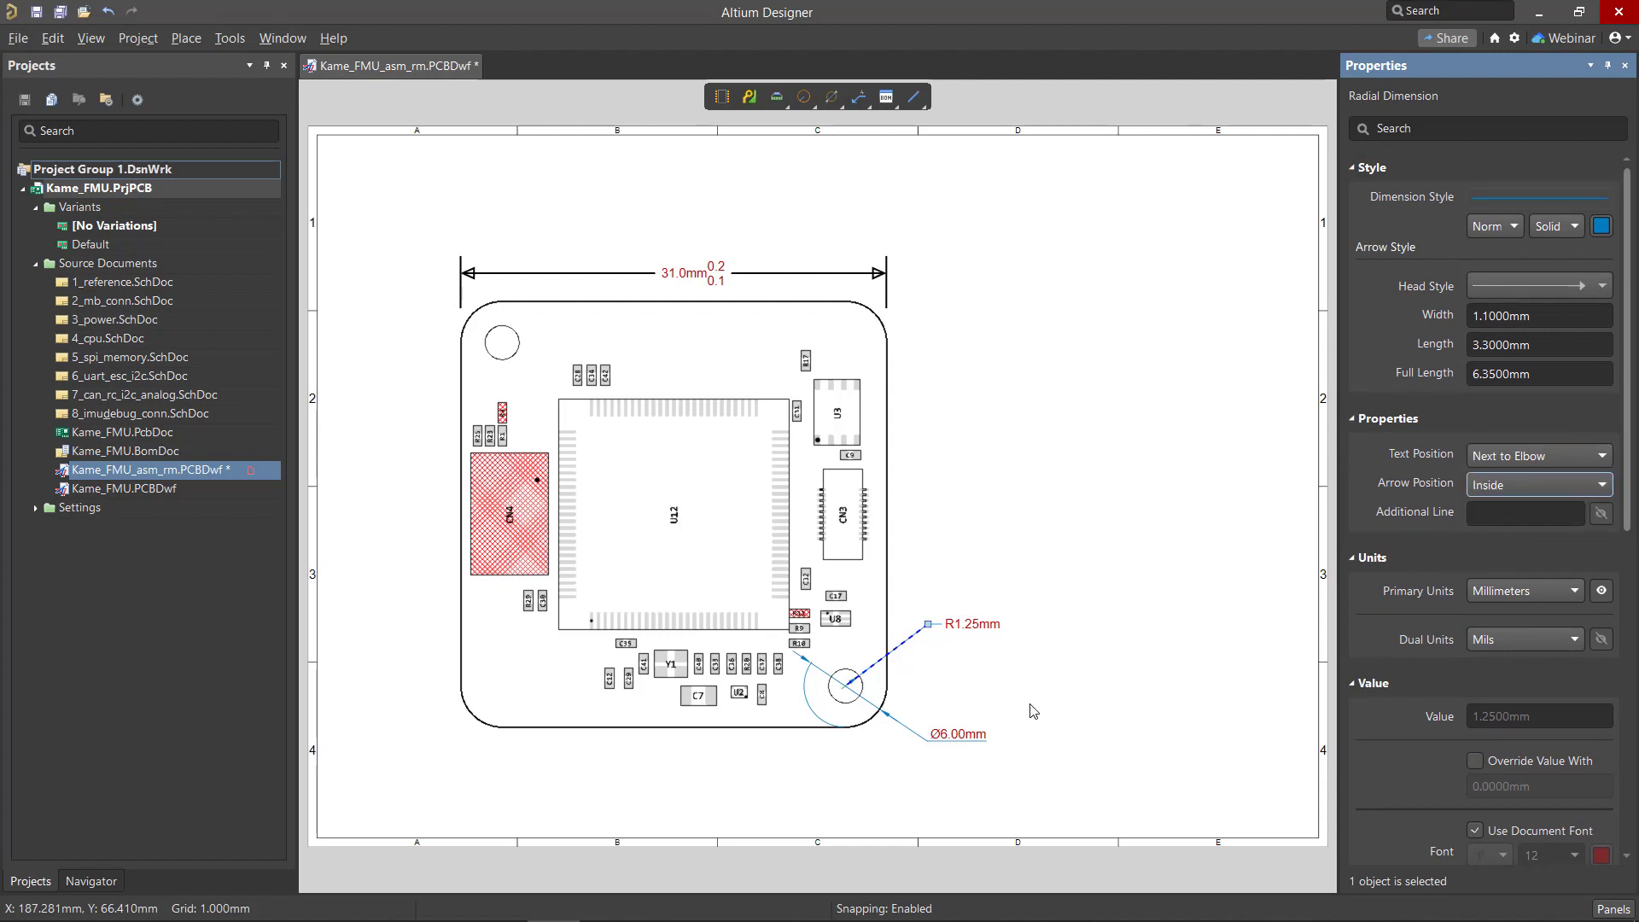
Set the Ø6.00mm dimension's text and arrows to Inside.
click(942, 735)
click(1500, 460)
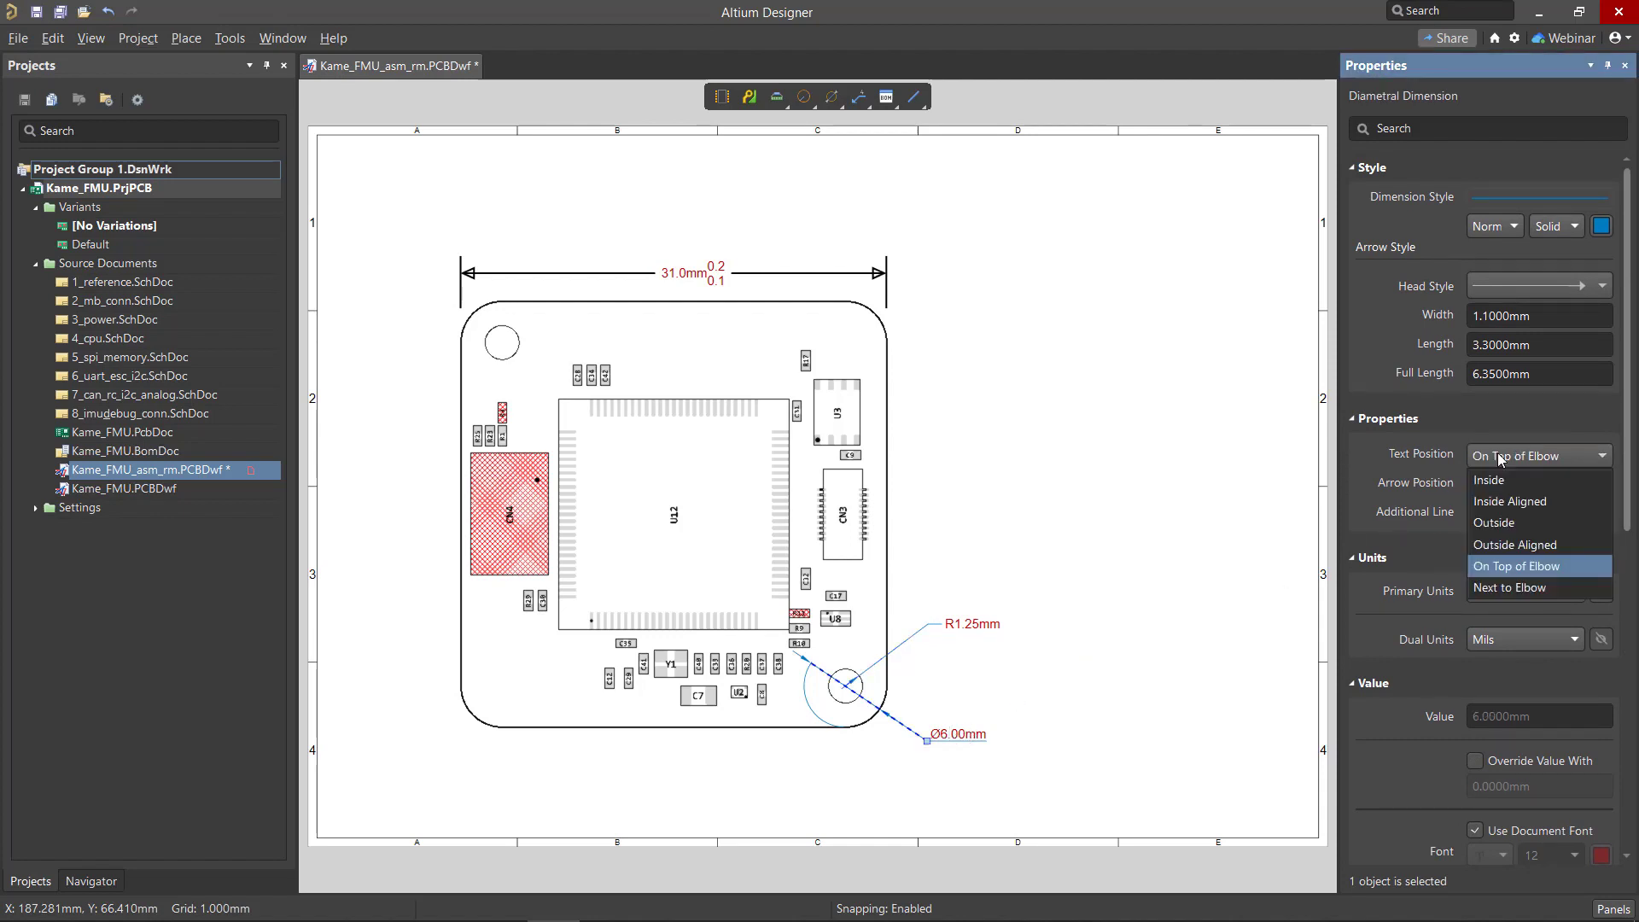
click(1500, 482)
click(1500, 485)
click(1502, 529)
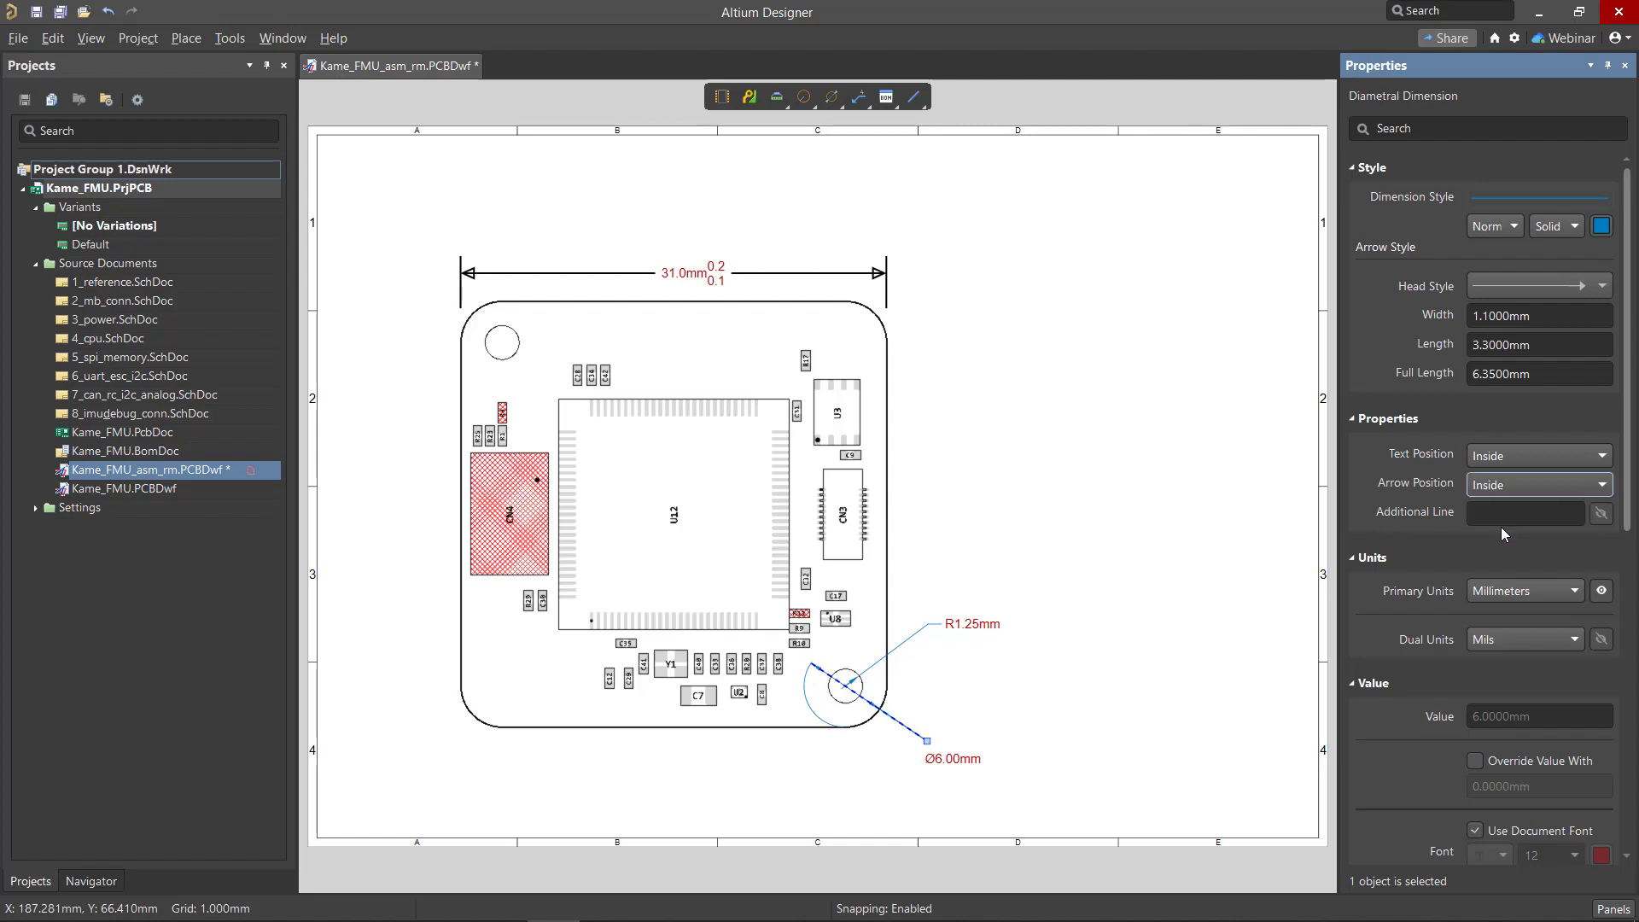
click(832, 96)
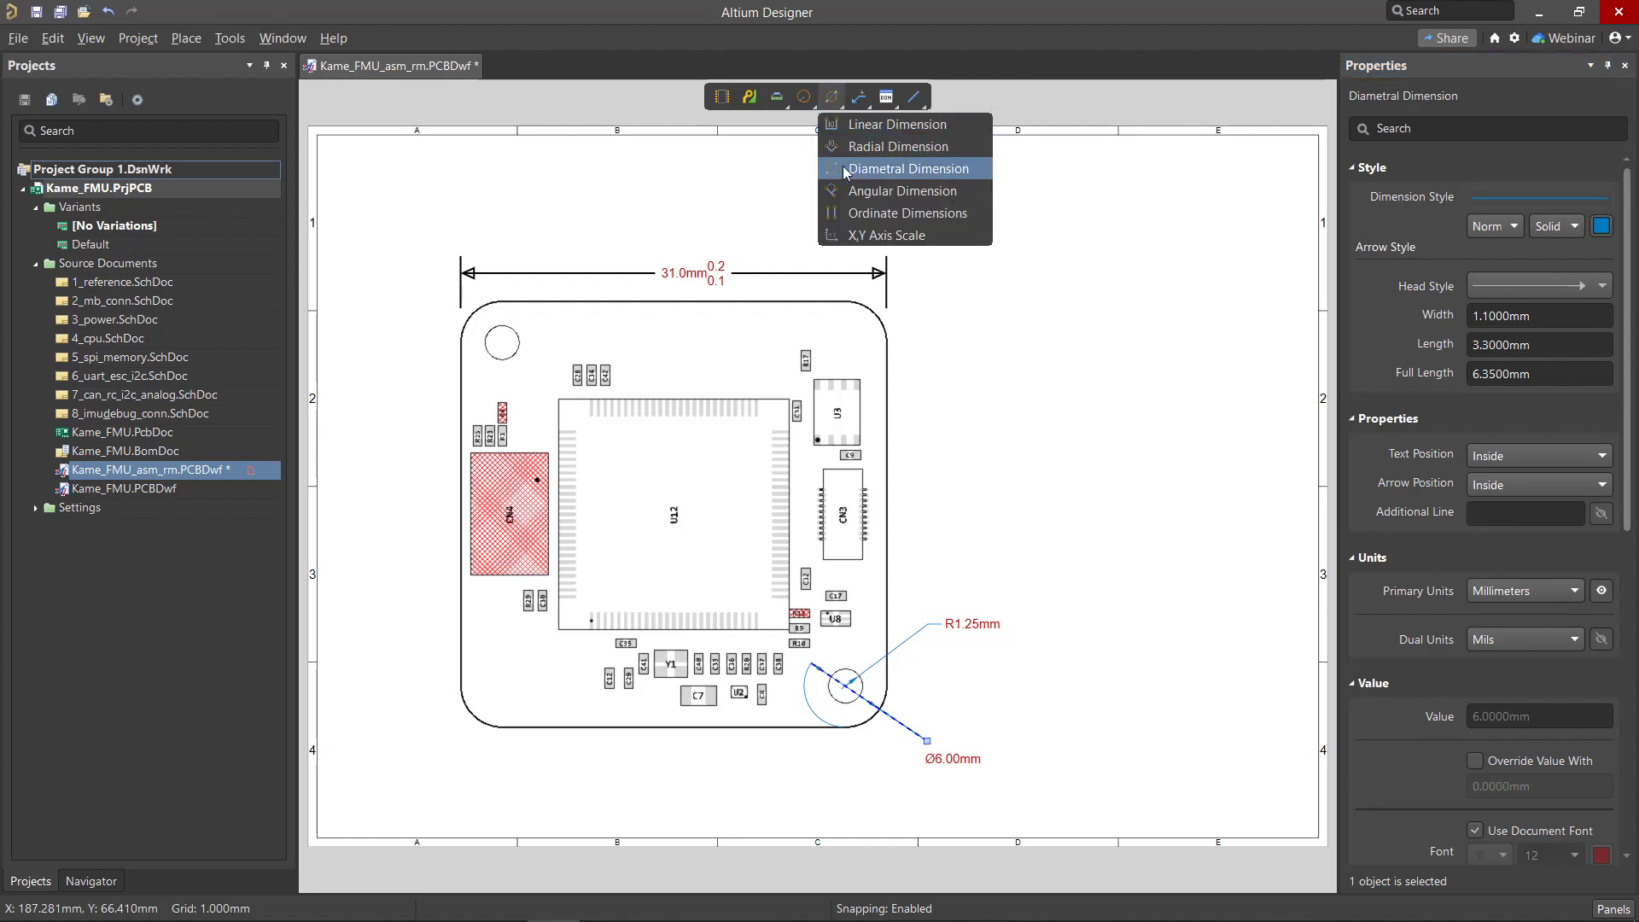
Place a 90.00° angular dimension at the board's bottom-left corner.
click(846, 193)
click(525, 727)
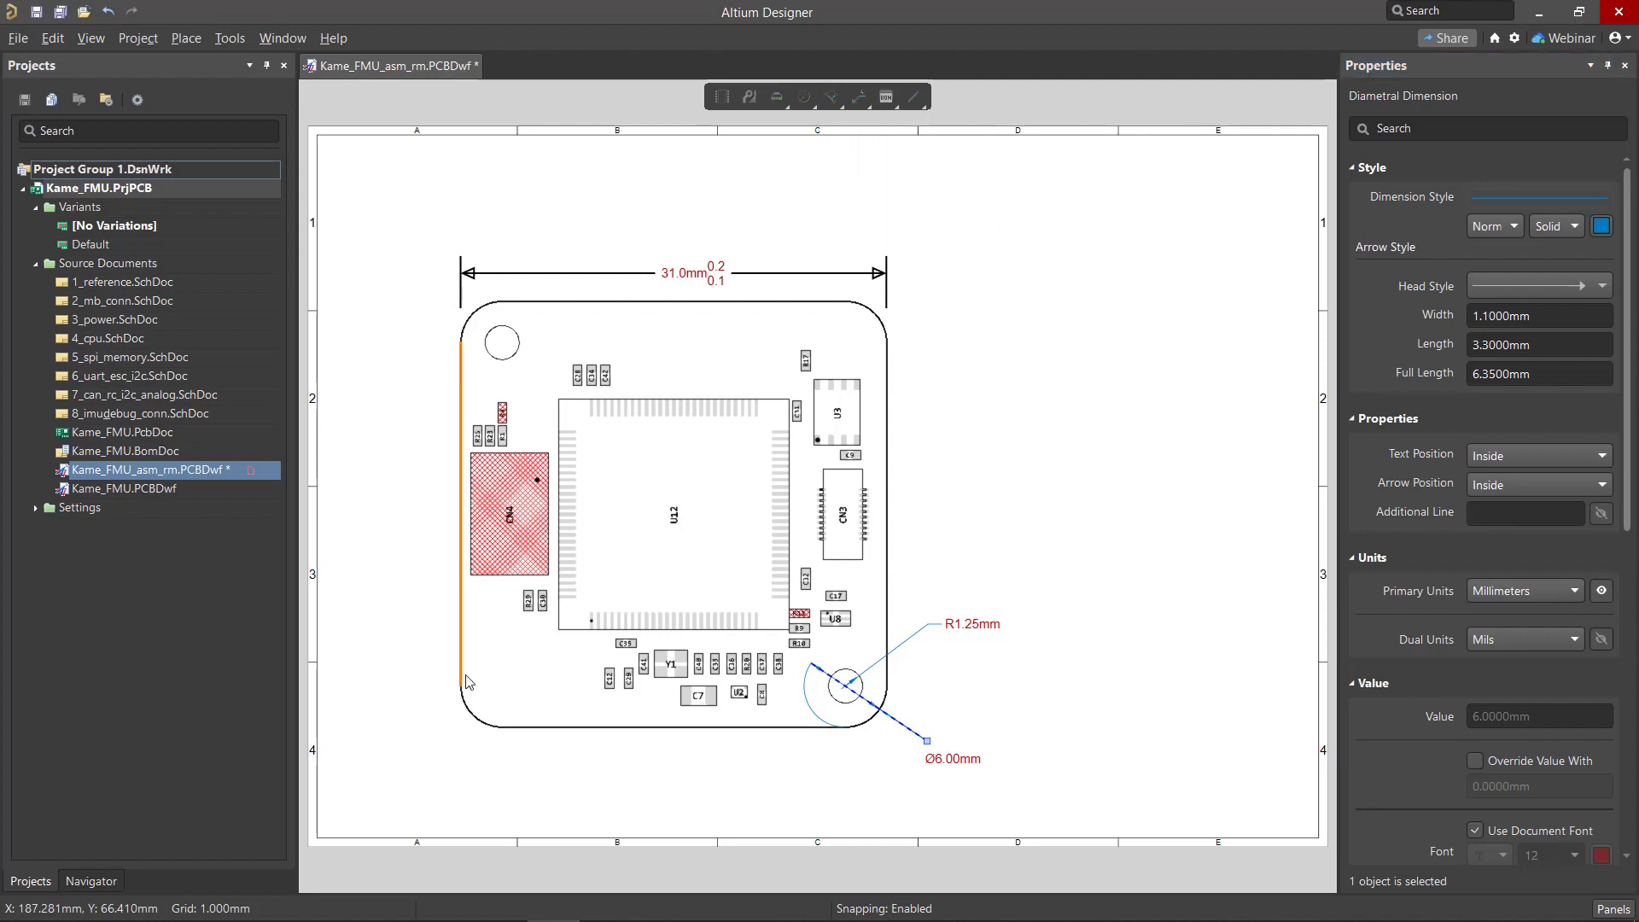
click(476, 679)
click(519, 668)
key(Escape)
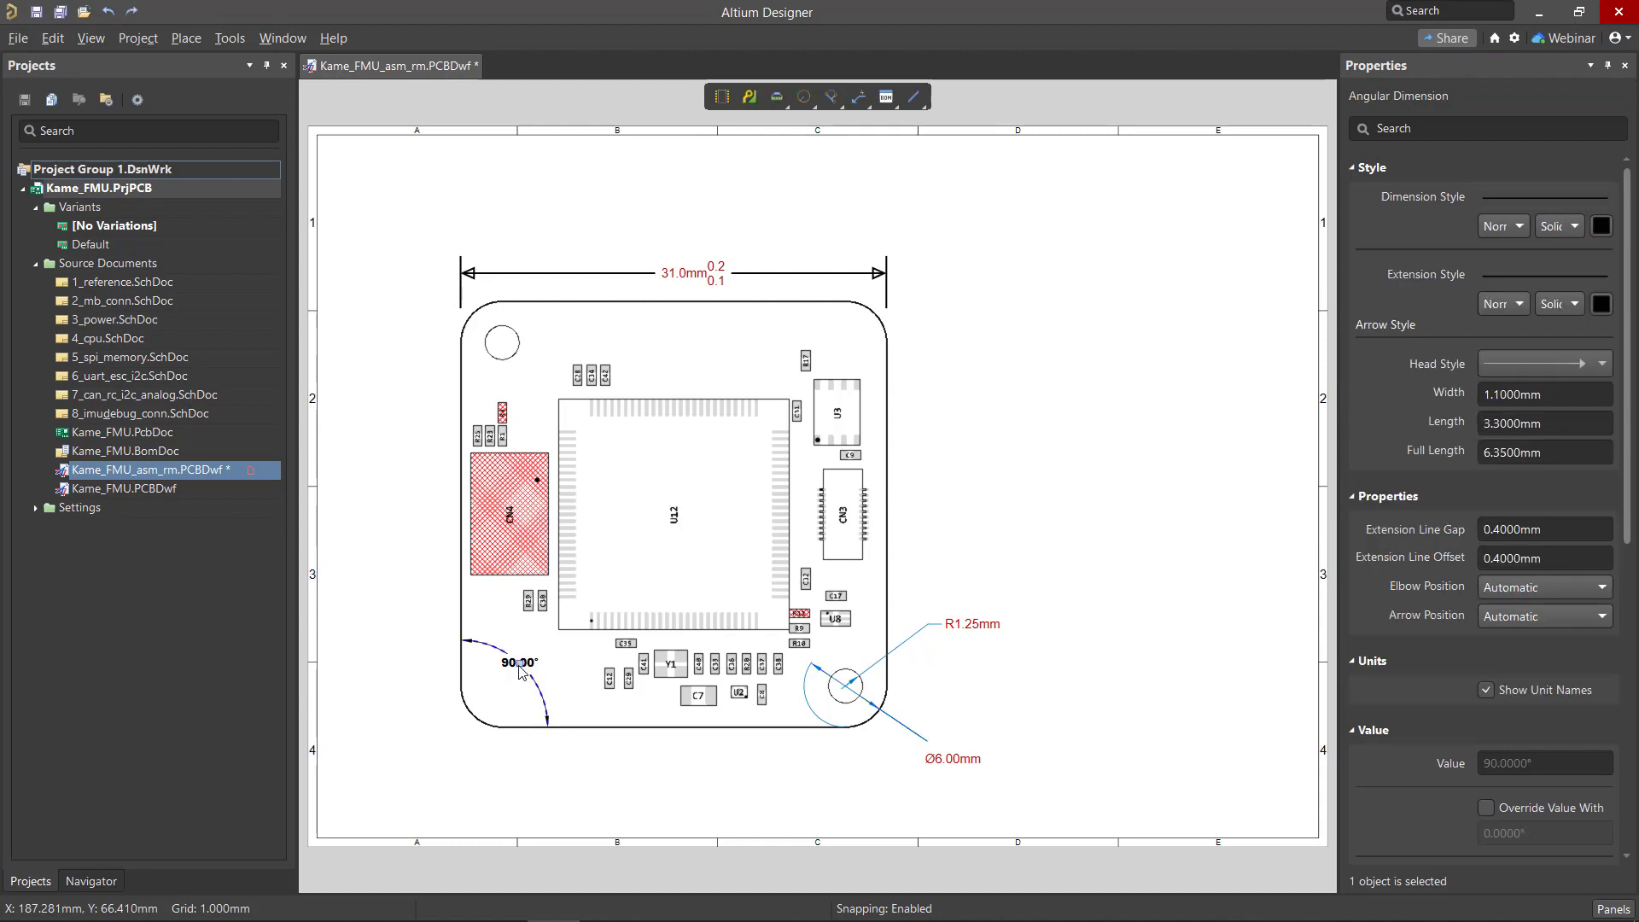
Give the angular dimension thick lines and open arrowheads, and hide the degree unit.
click(1513, 226)
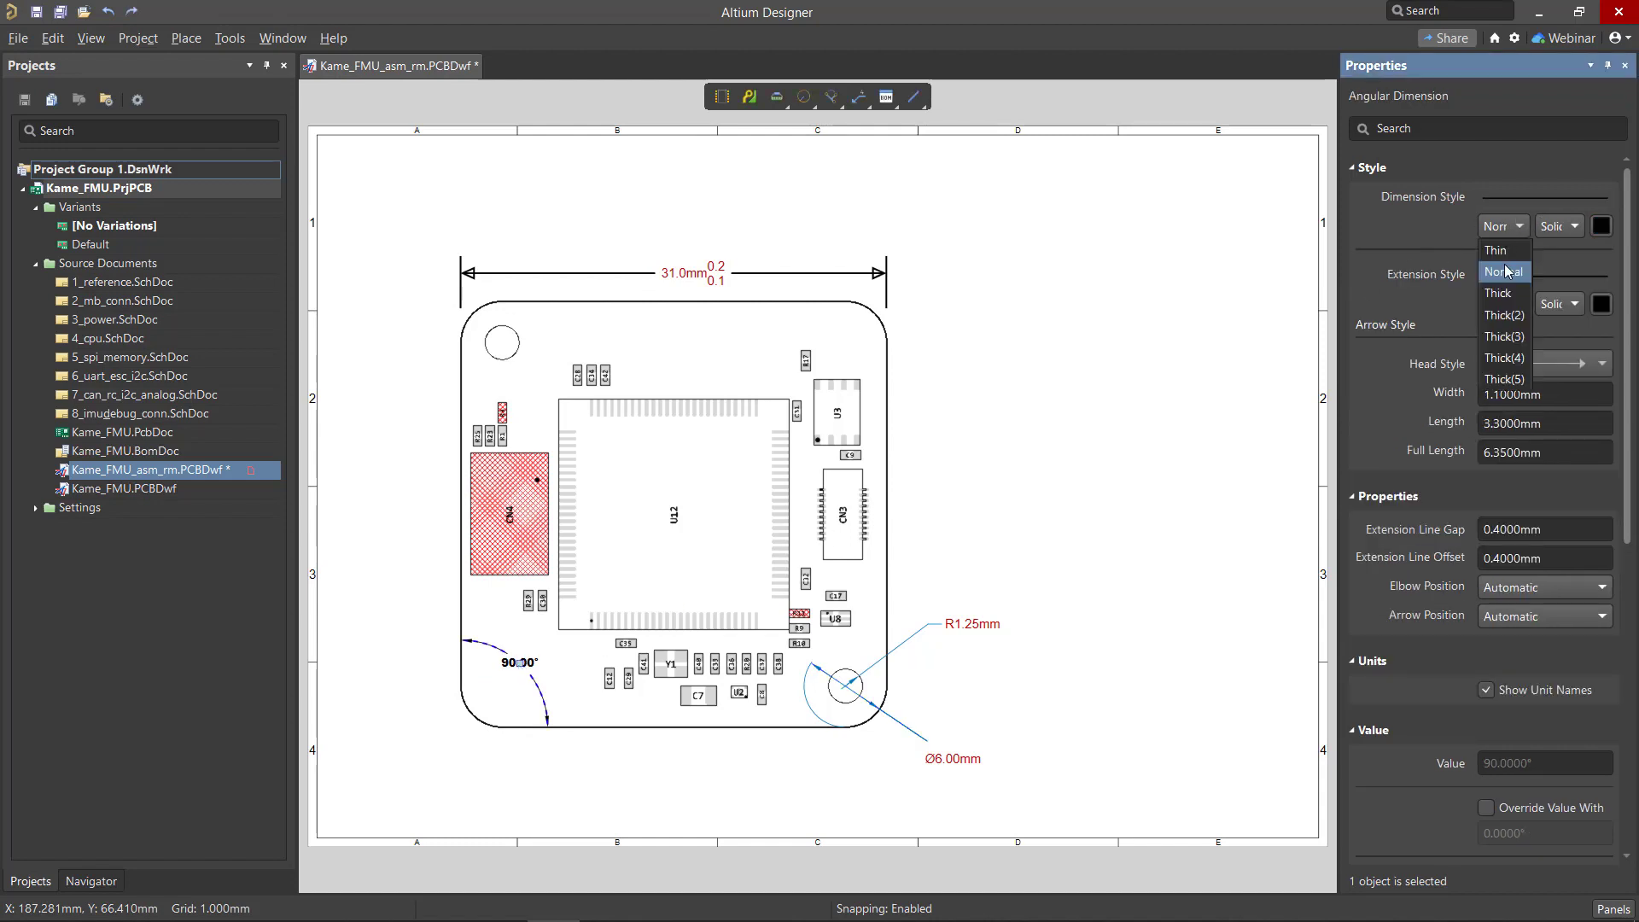
click(1500, 295)
click(1518, 362)
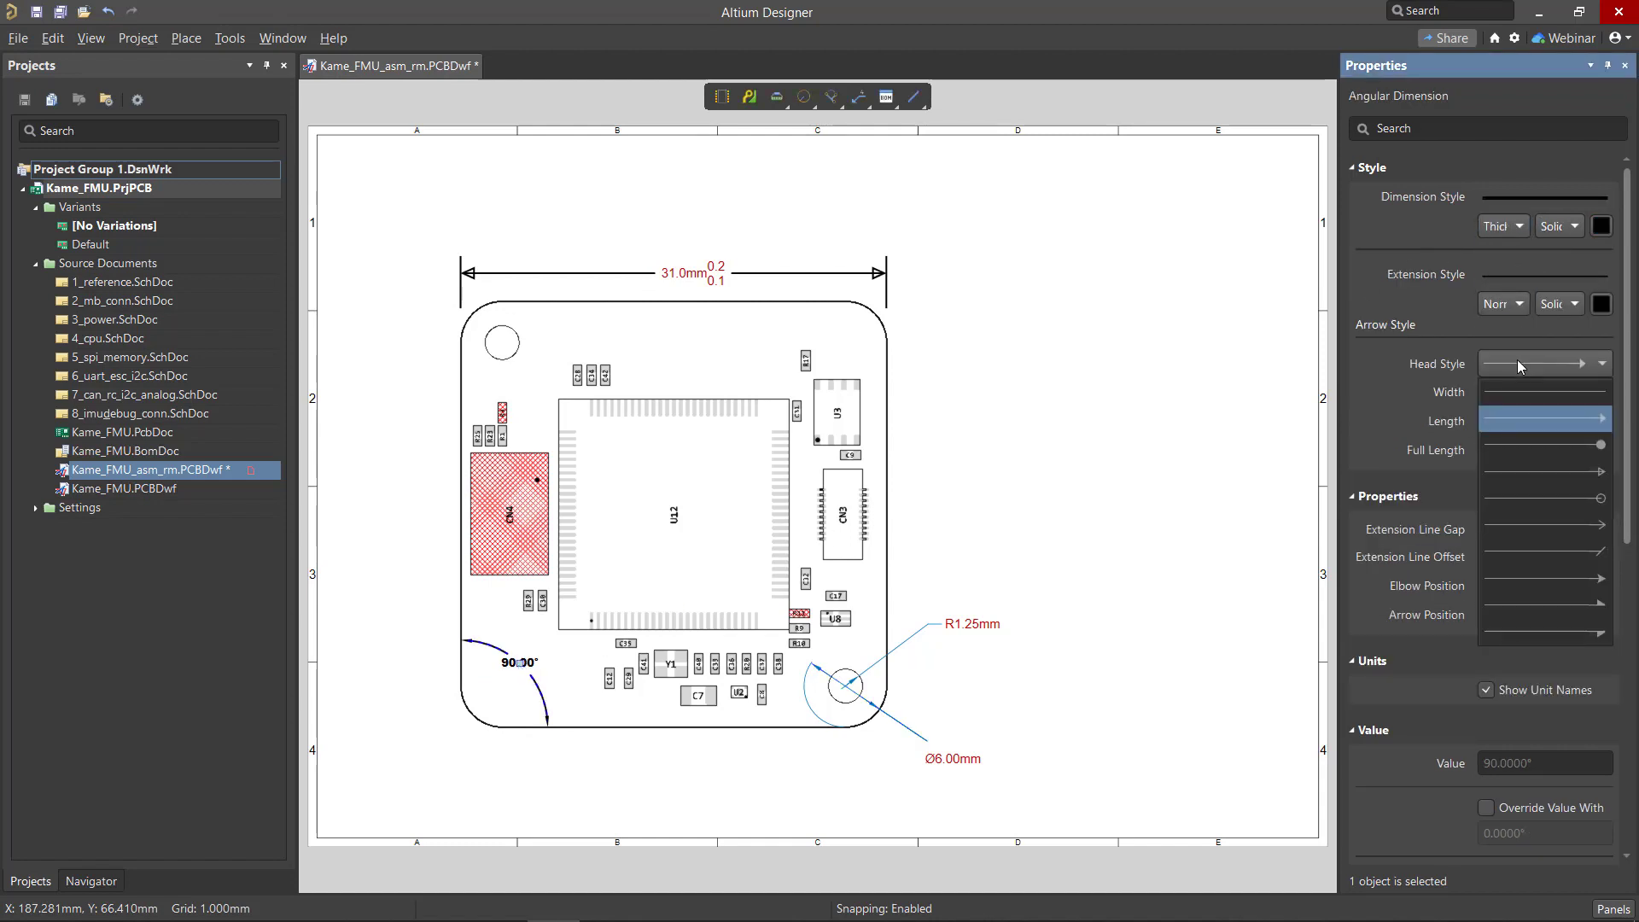
click(1530, 521)
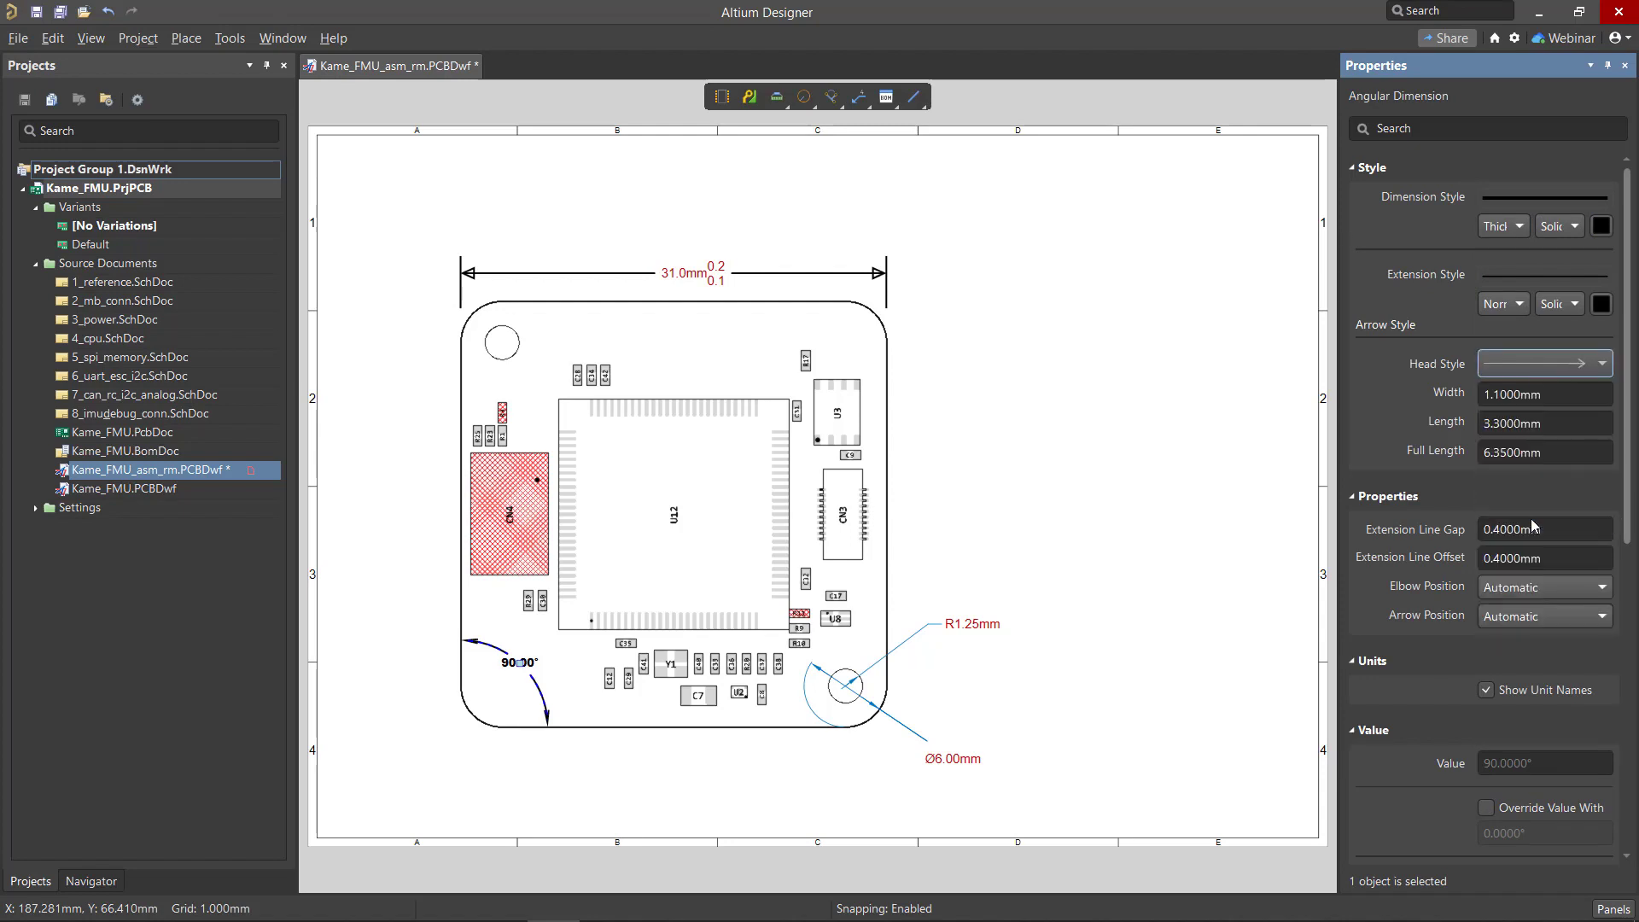
click(1489, 690)
click(833, 105)
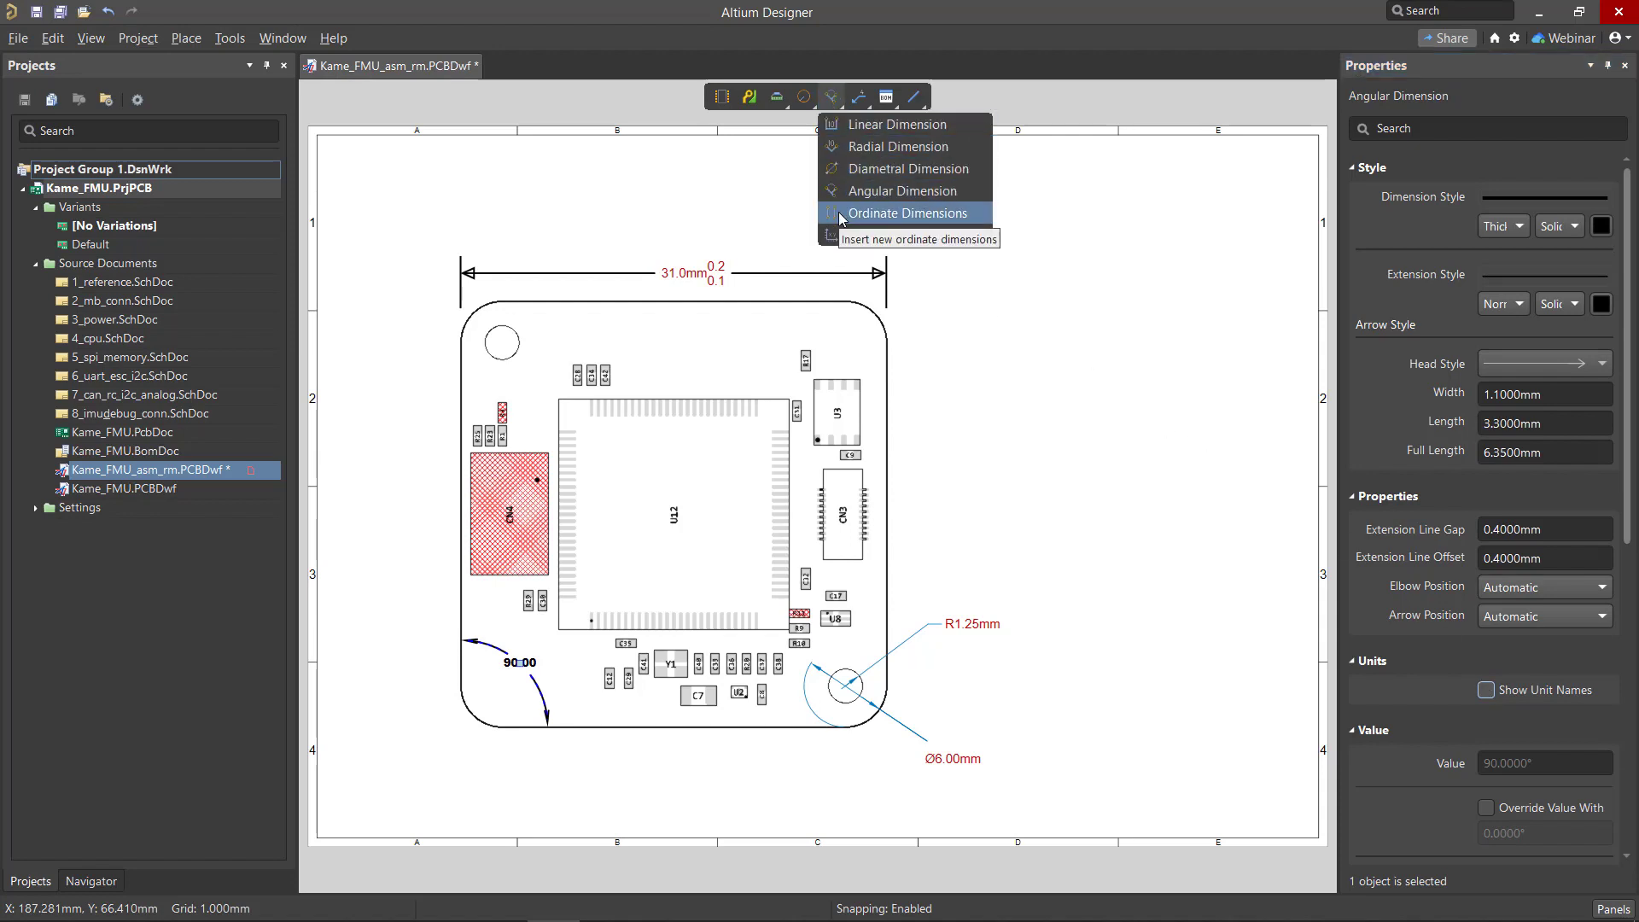
Place ordinate dimensions at the left edge, both mounting holes and right edge (0, 3, 28, 31mm).
click(905, 214)
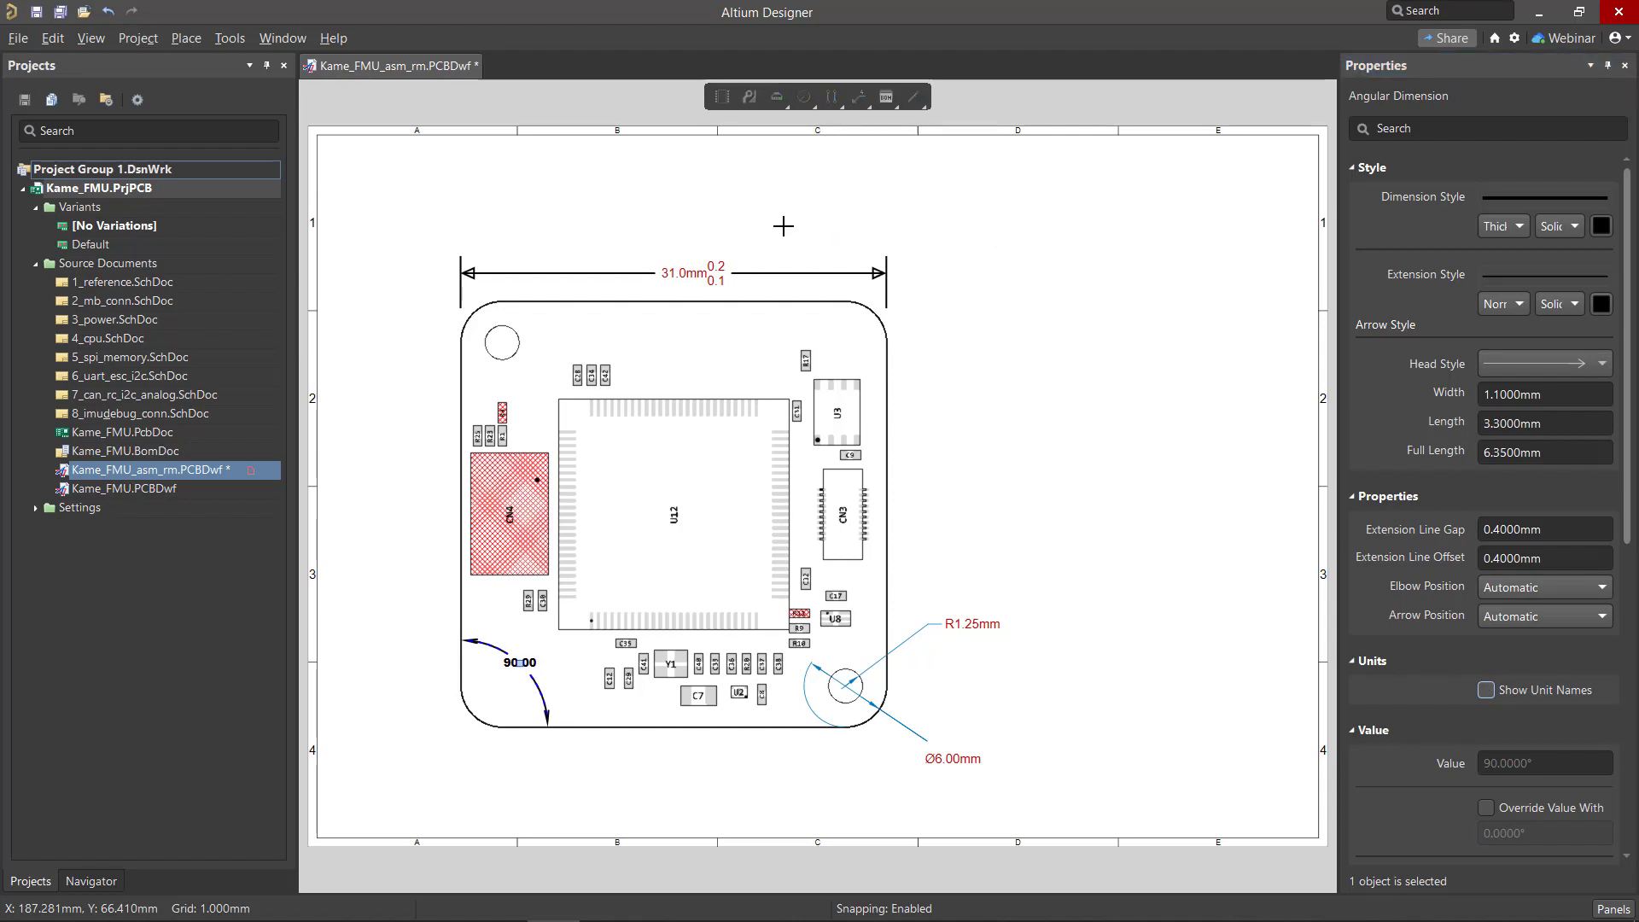
click(462, 671)
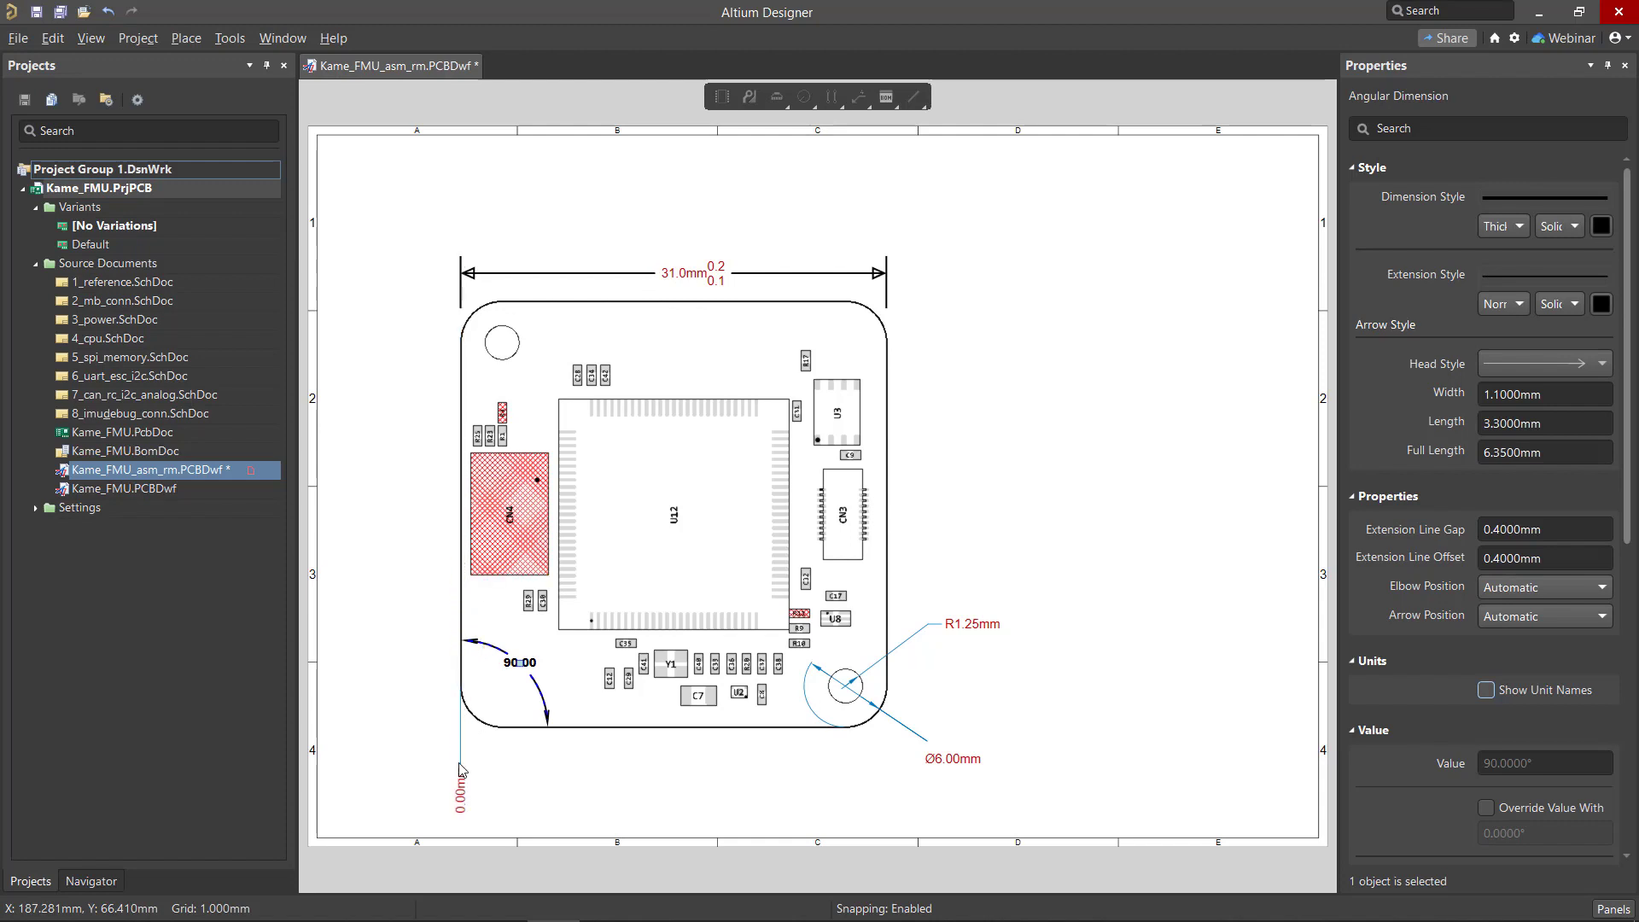
click(503, 361)
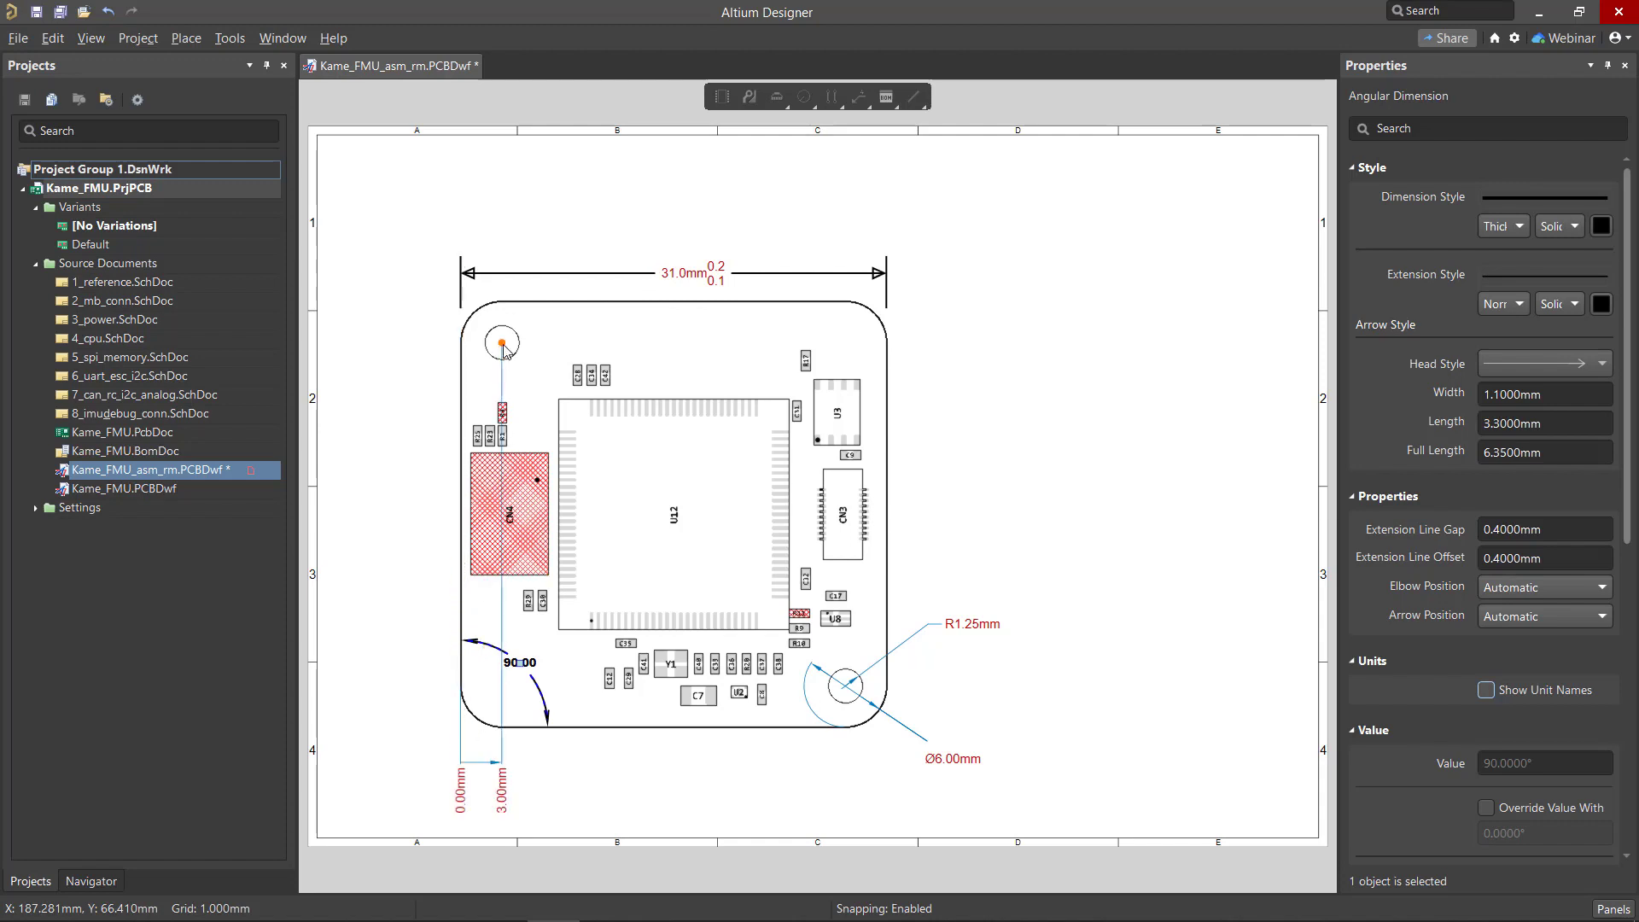
click(845, 686)
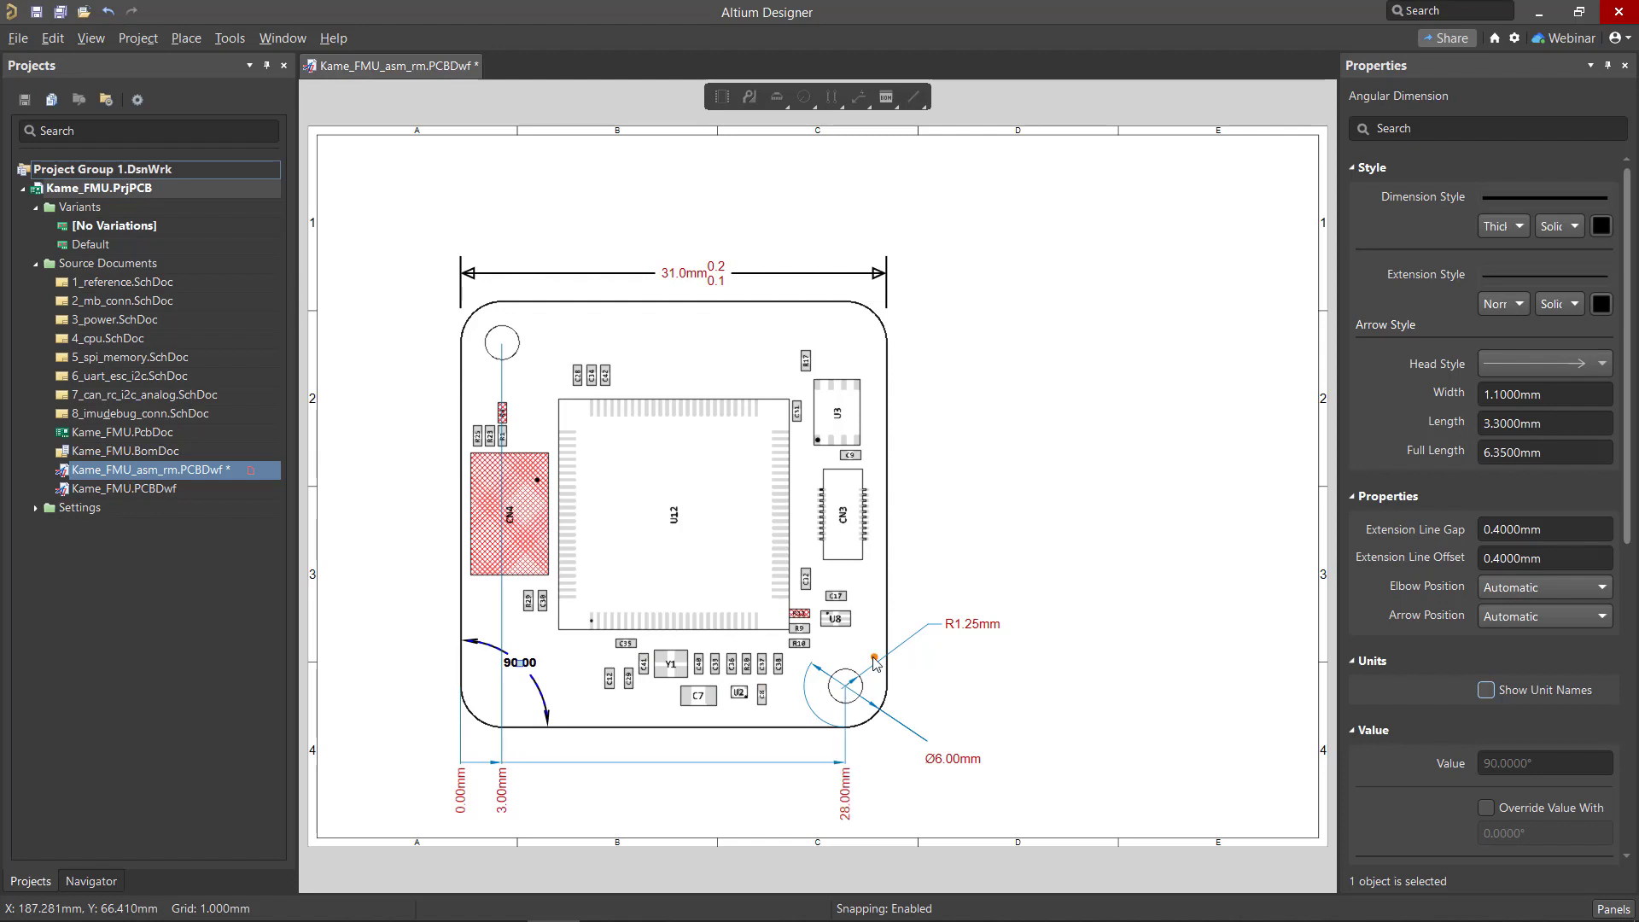
click(886, 353)
key(Escape)
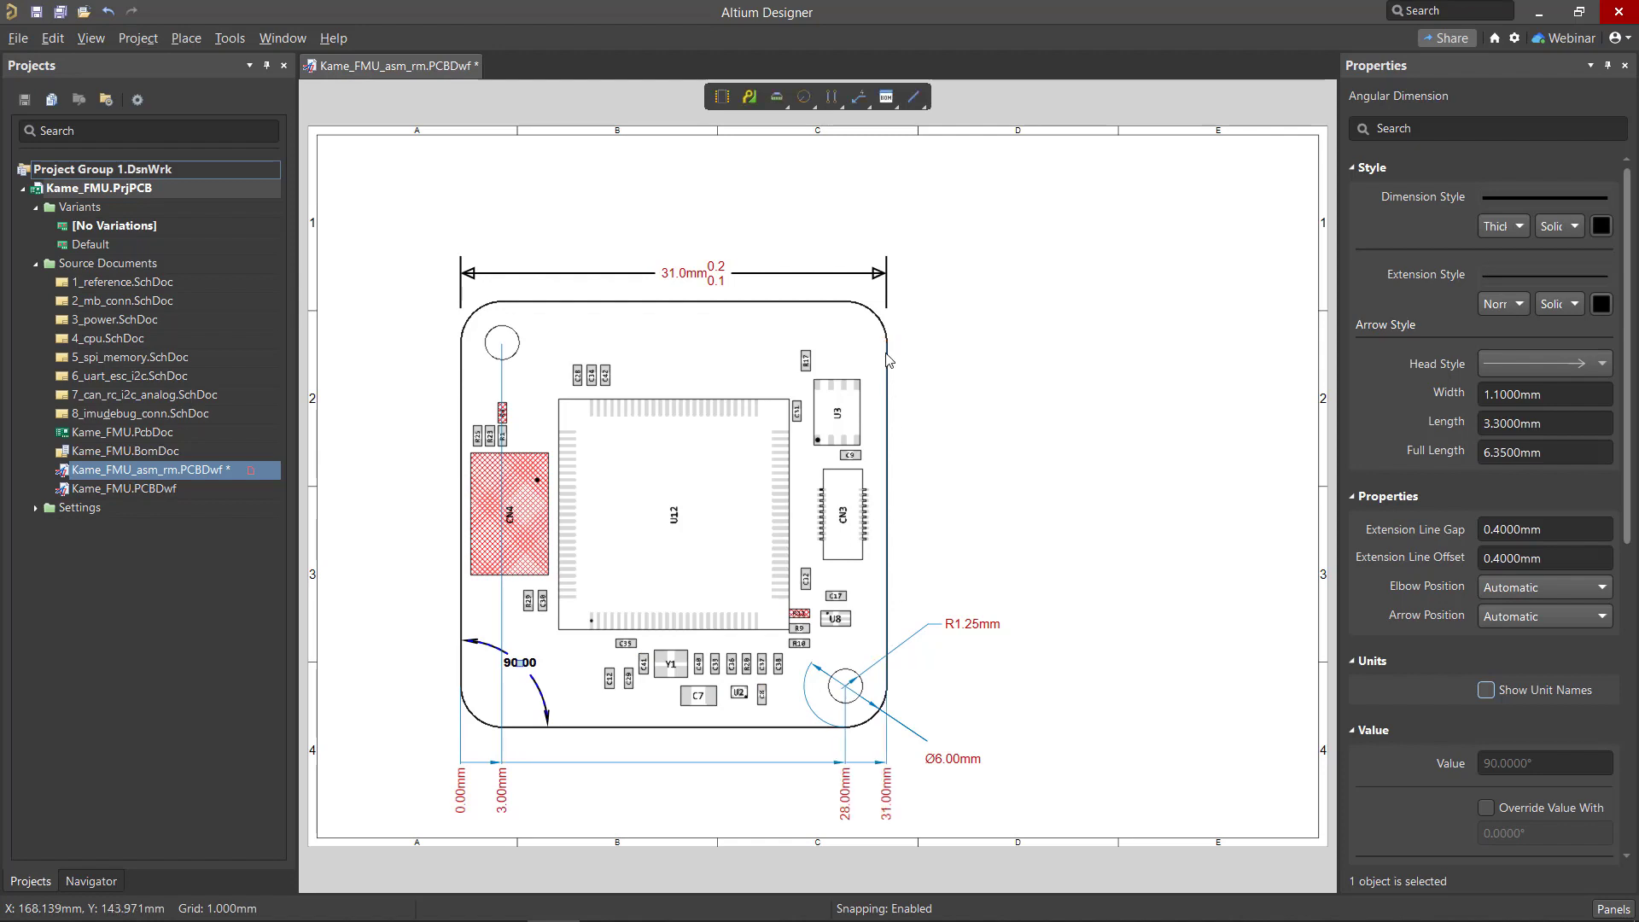
click(888, 776)
click(888, 775)
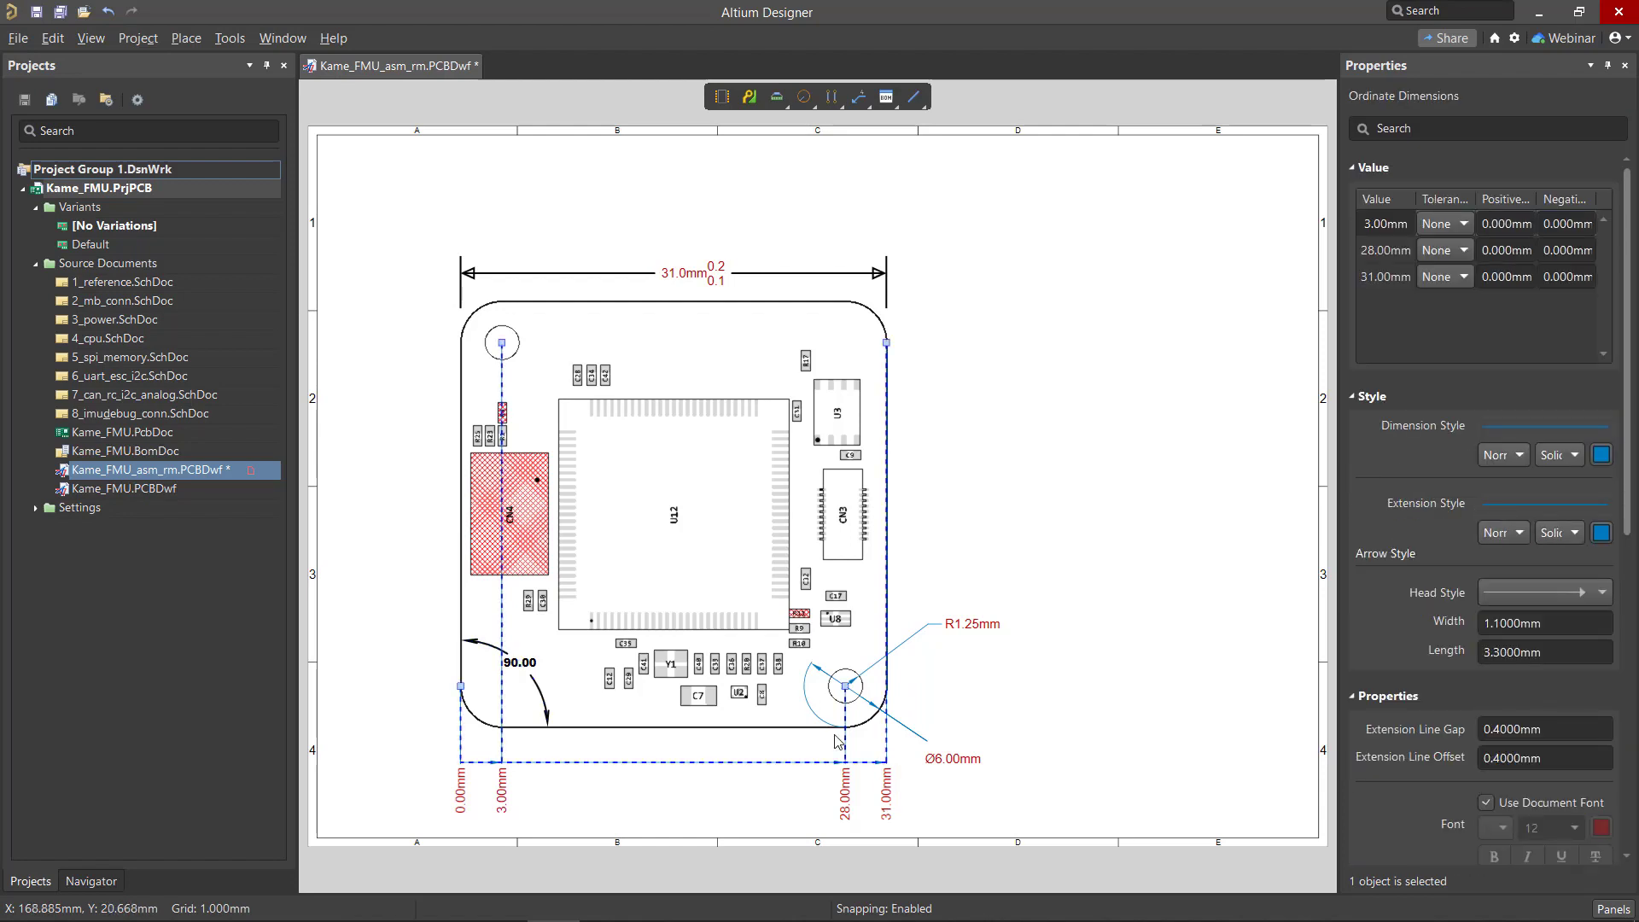
click(781, 672)
click(765, 675)
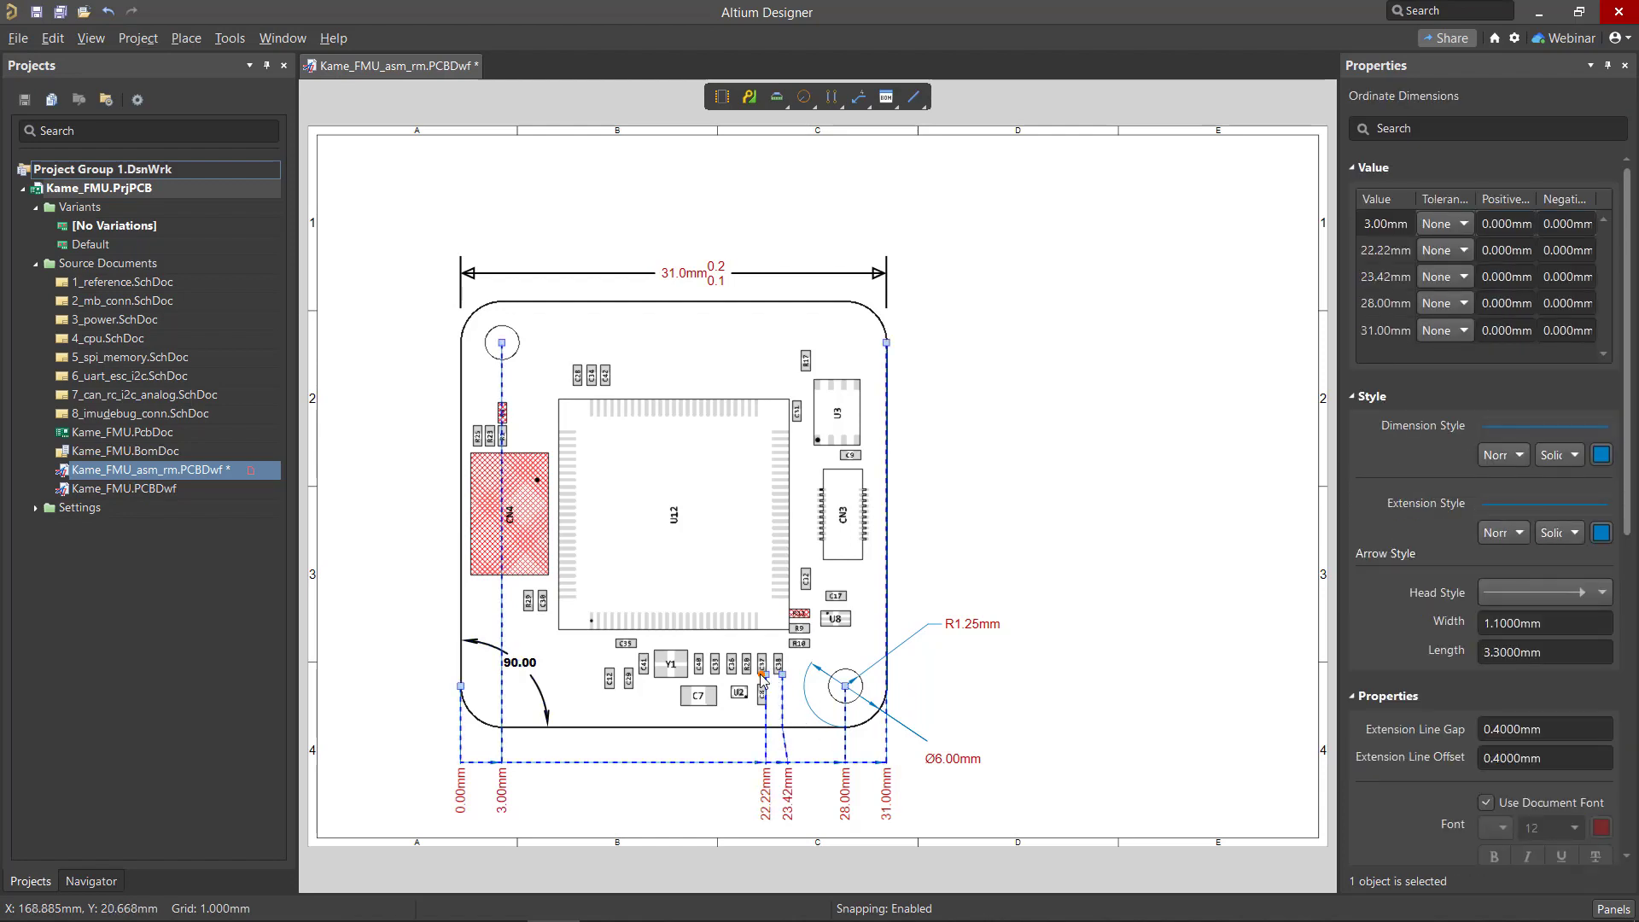
click(751, 675)
click(735, 674)
click(720, 674)
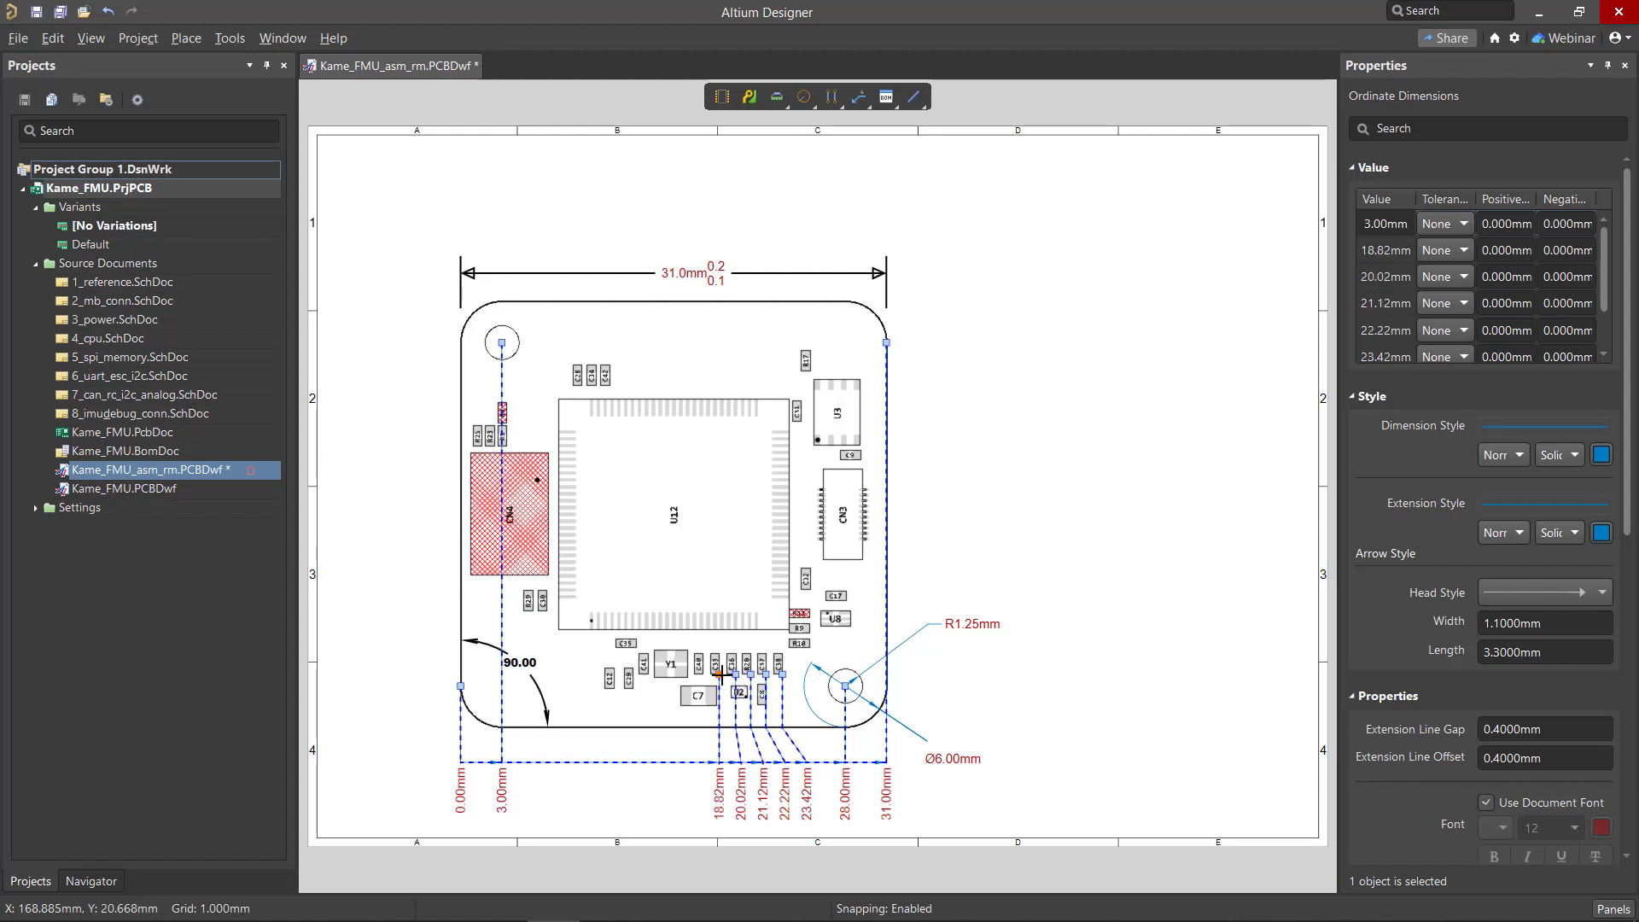
click(702, 675)
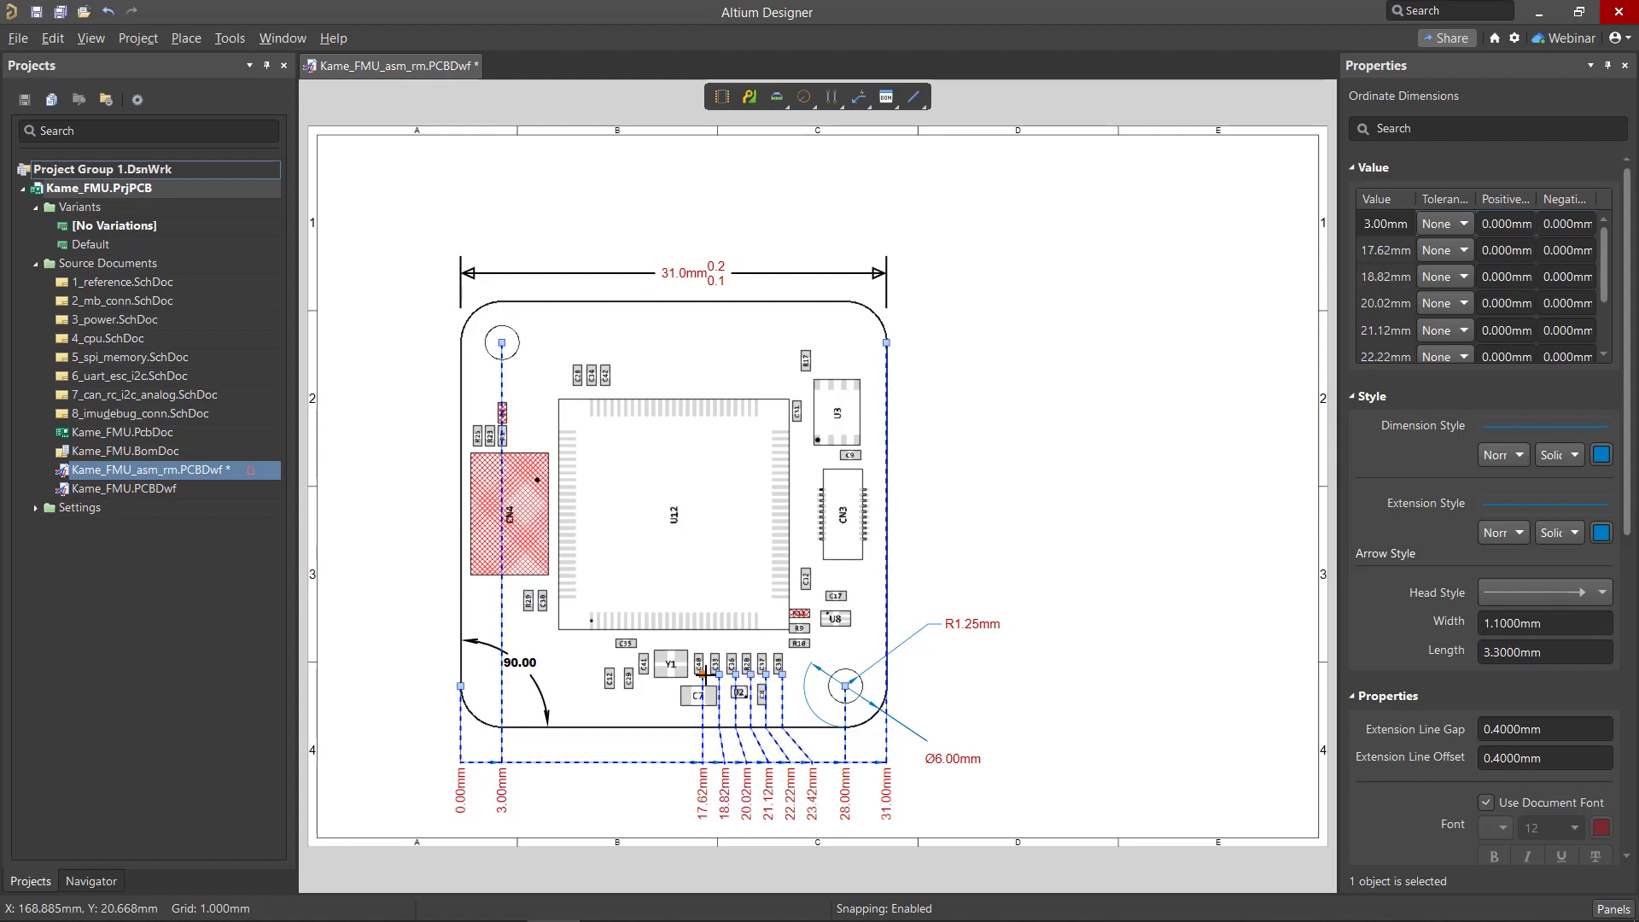
key(BackSpace)
key(BackSpace)
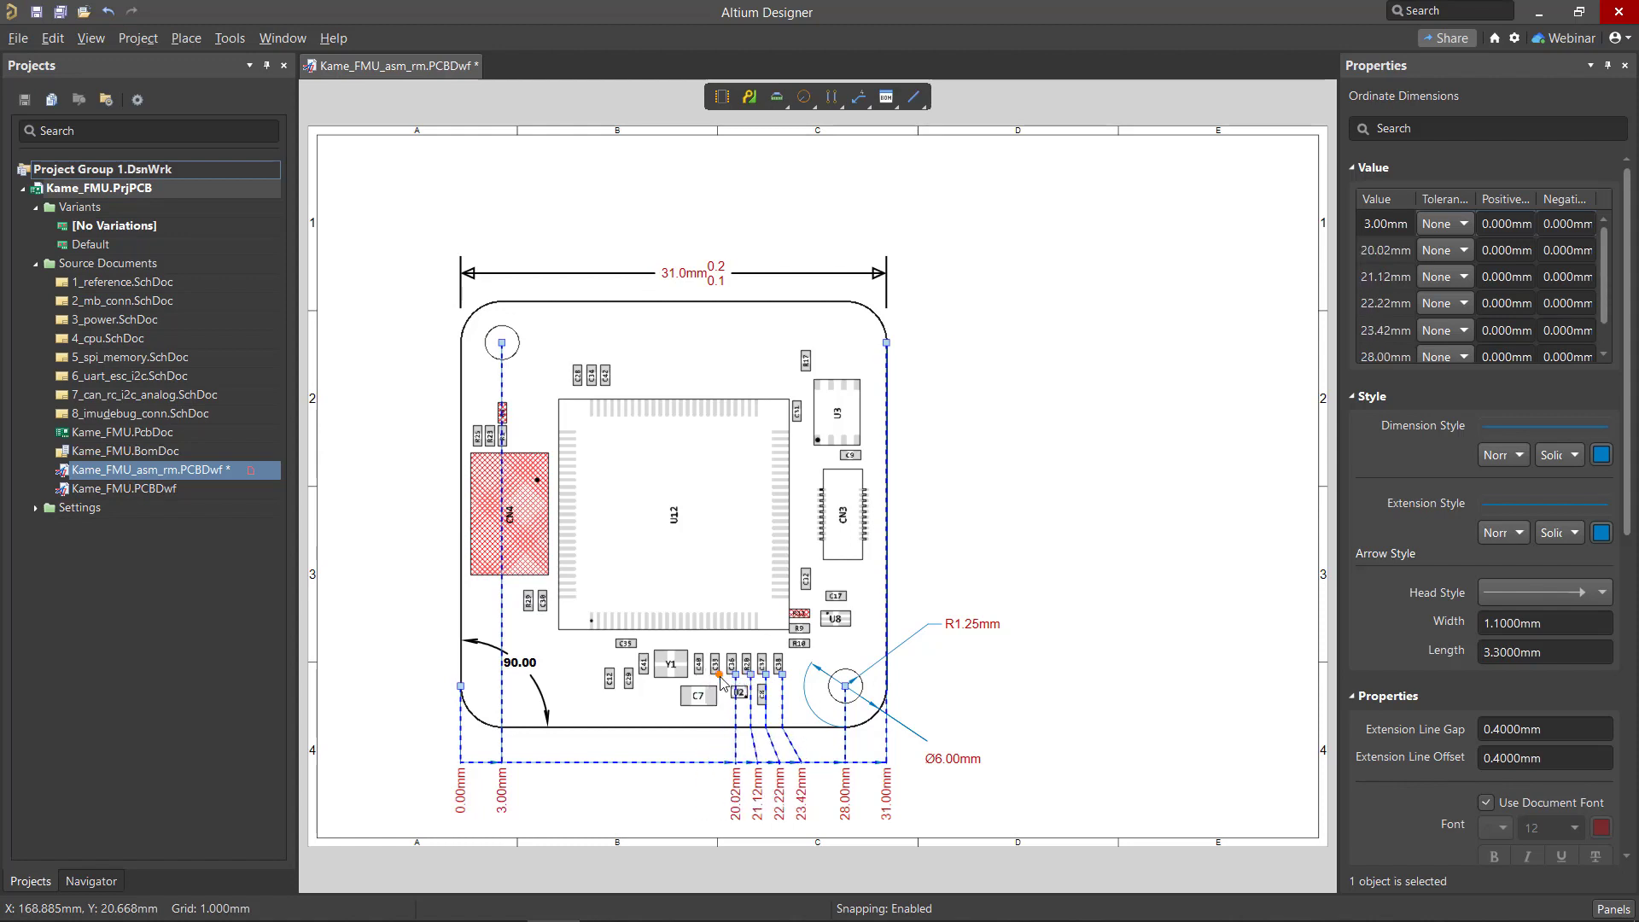
key(BackSpace)
key(BackSpace)
key(BackSpace)
key(BackSpace)
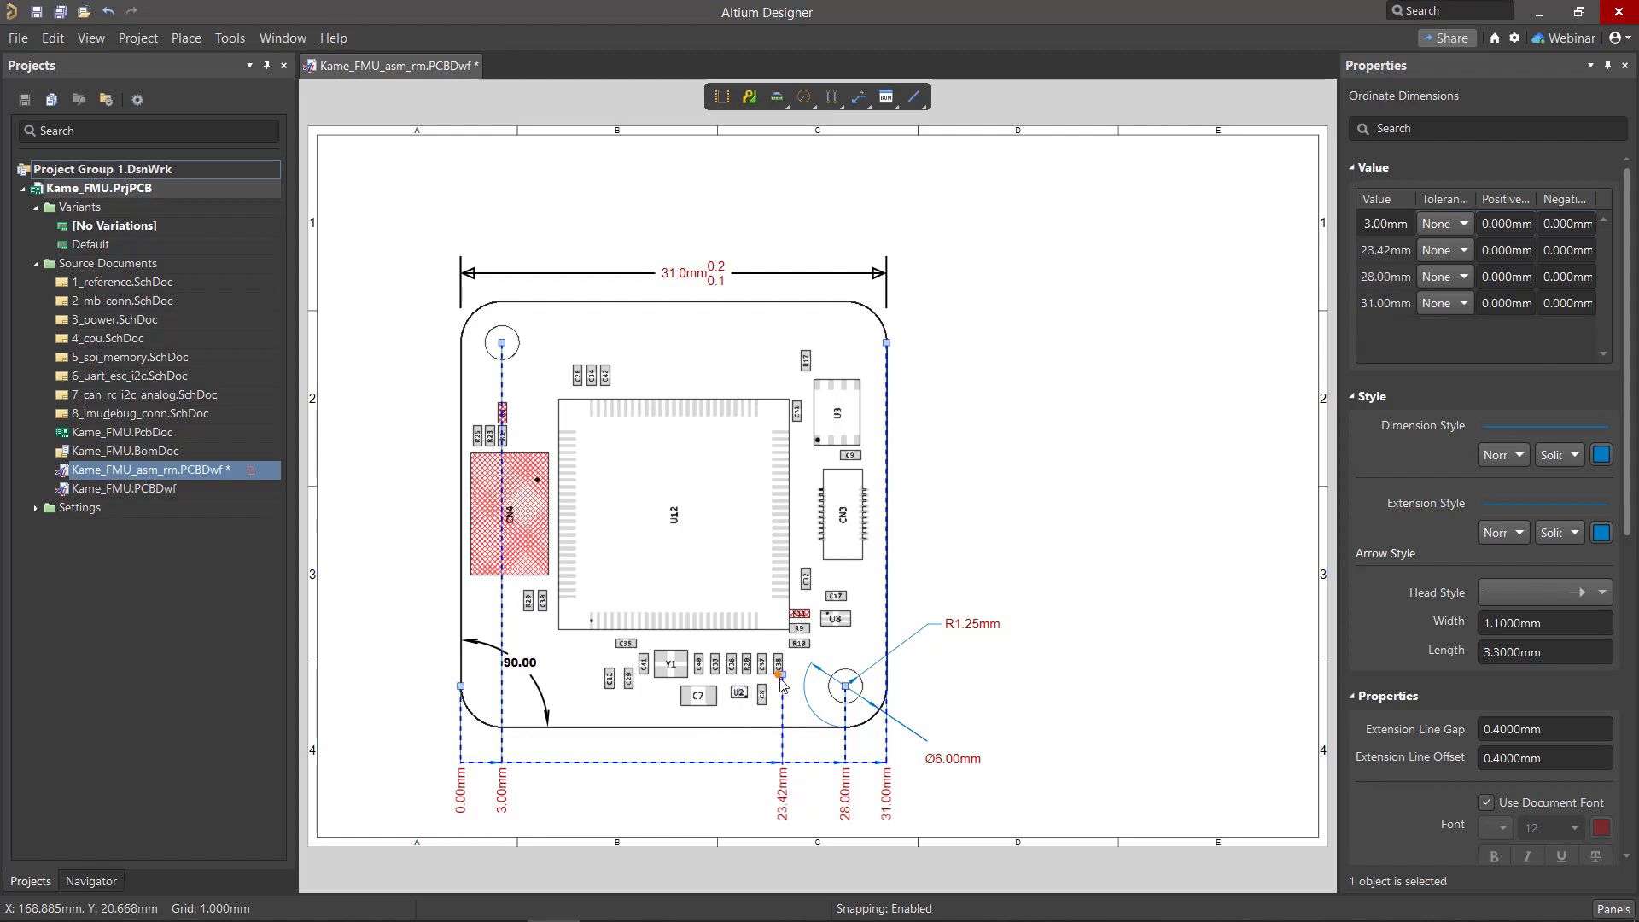
Place an X,Y axis scale at the board's top-left corner, labelled 0 to 30.
right_click(782, 679)
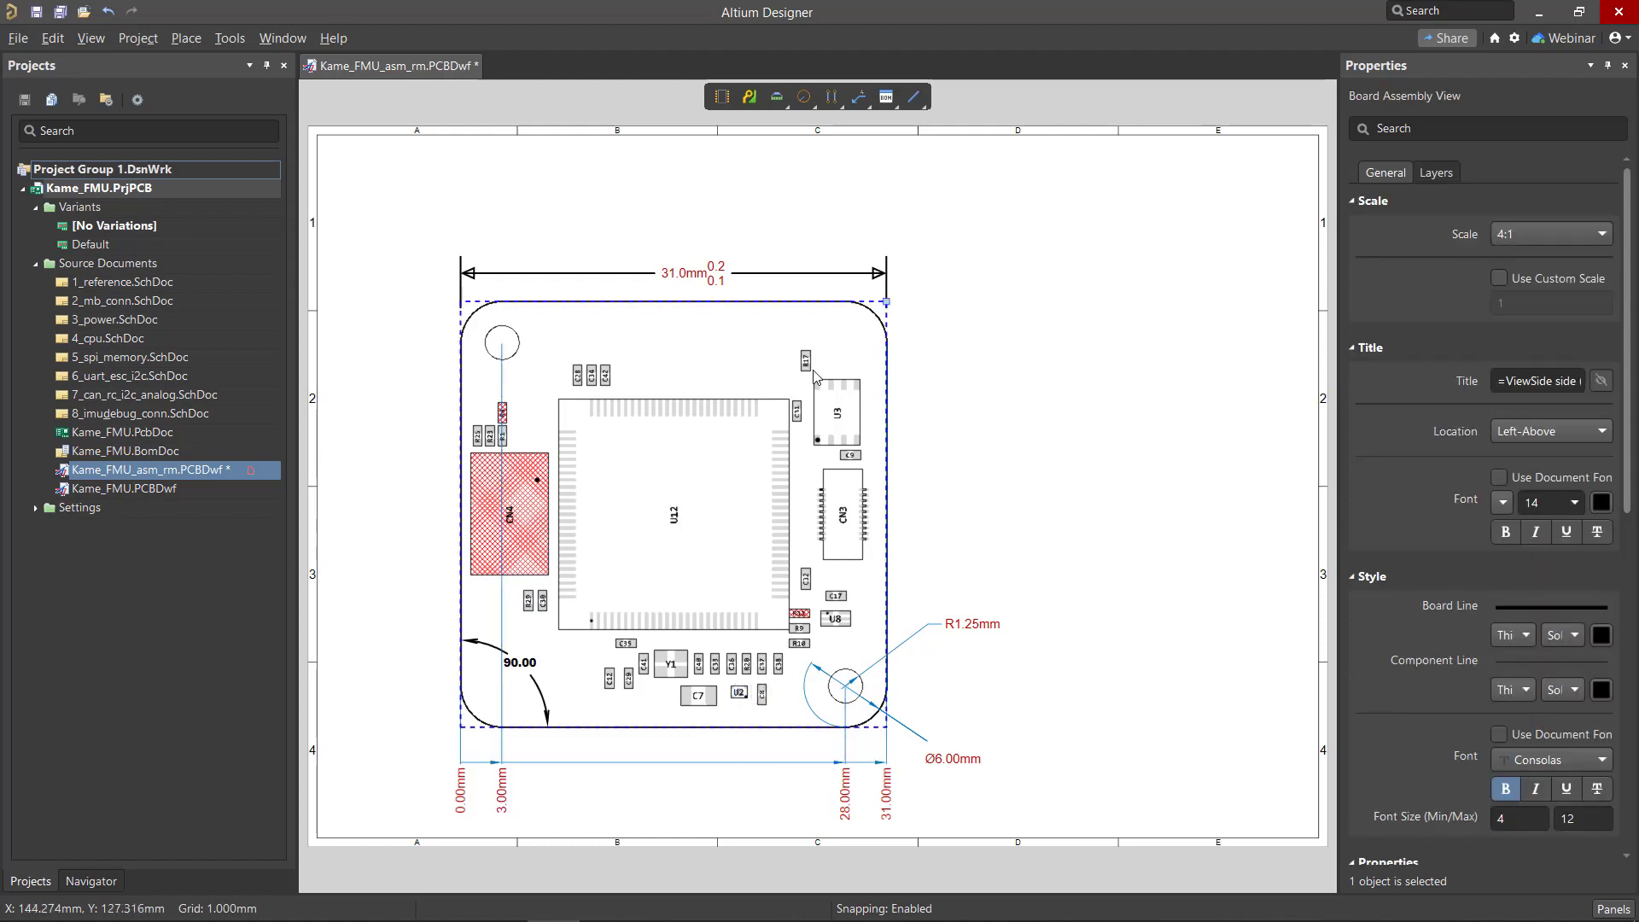
click(831, 97)
click(863, 236)
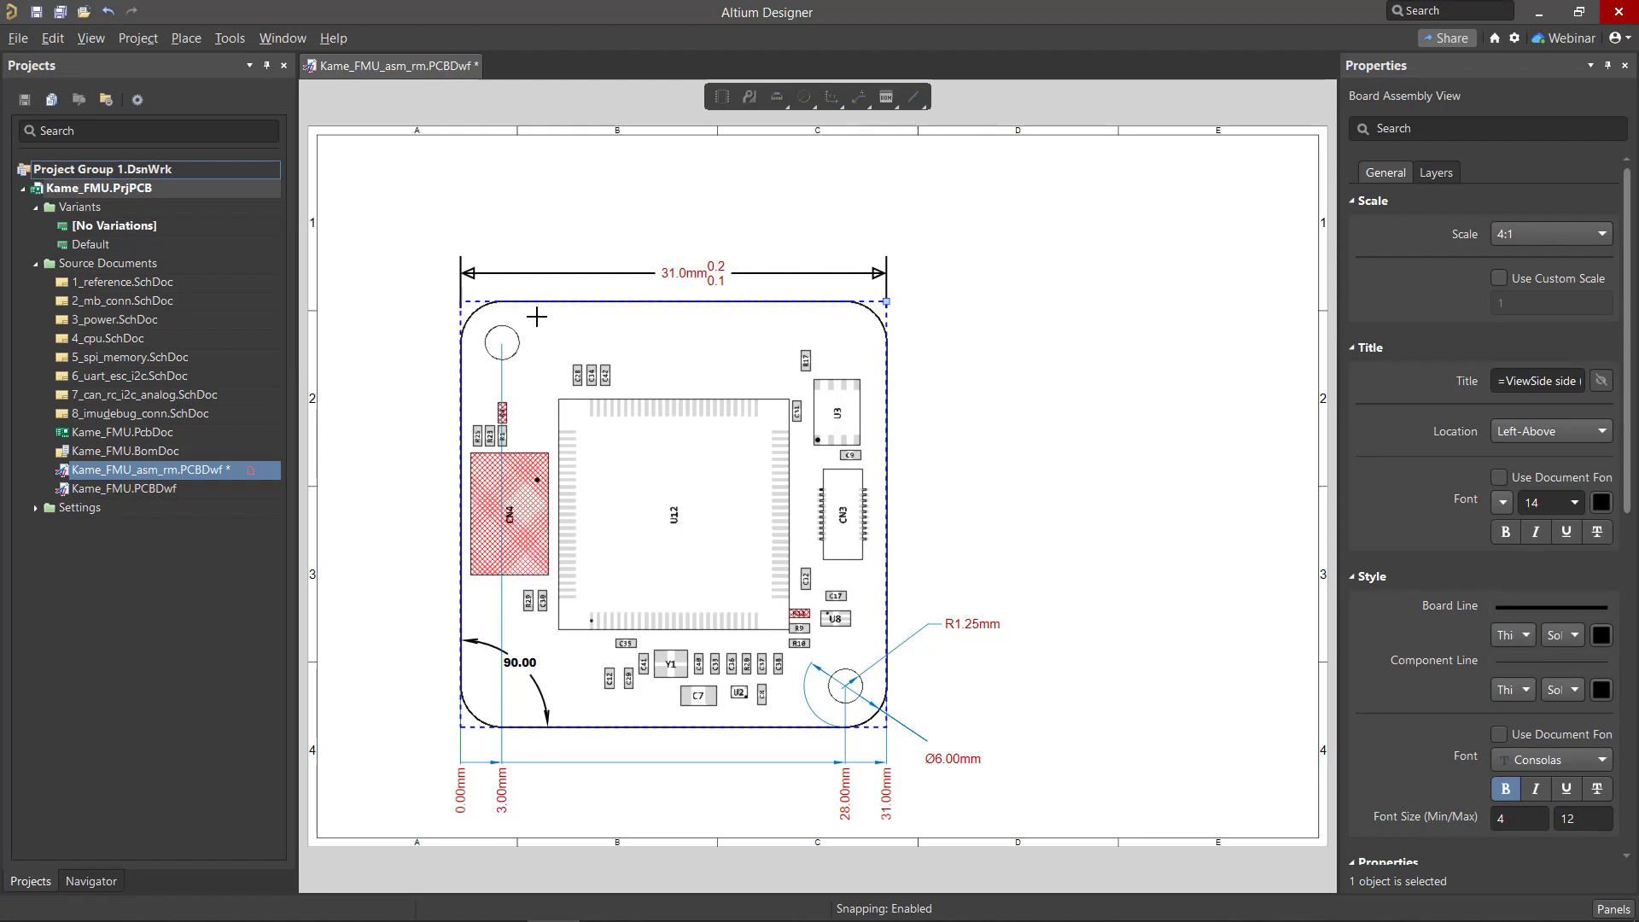
click(414, 694)
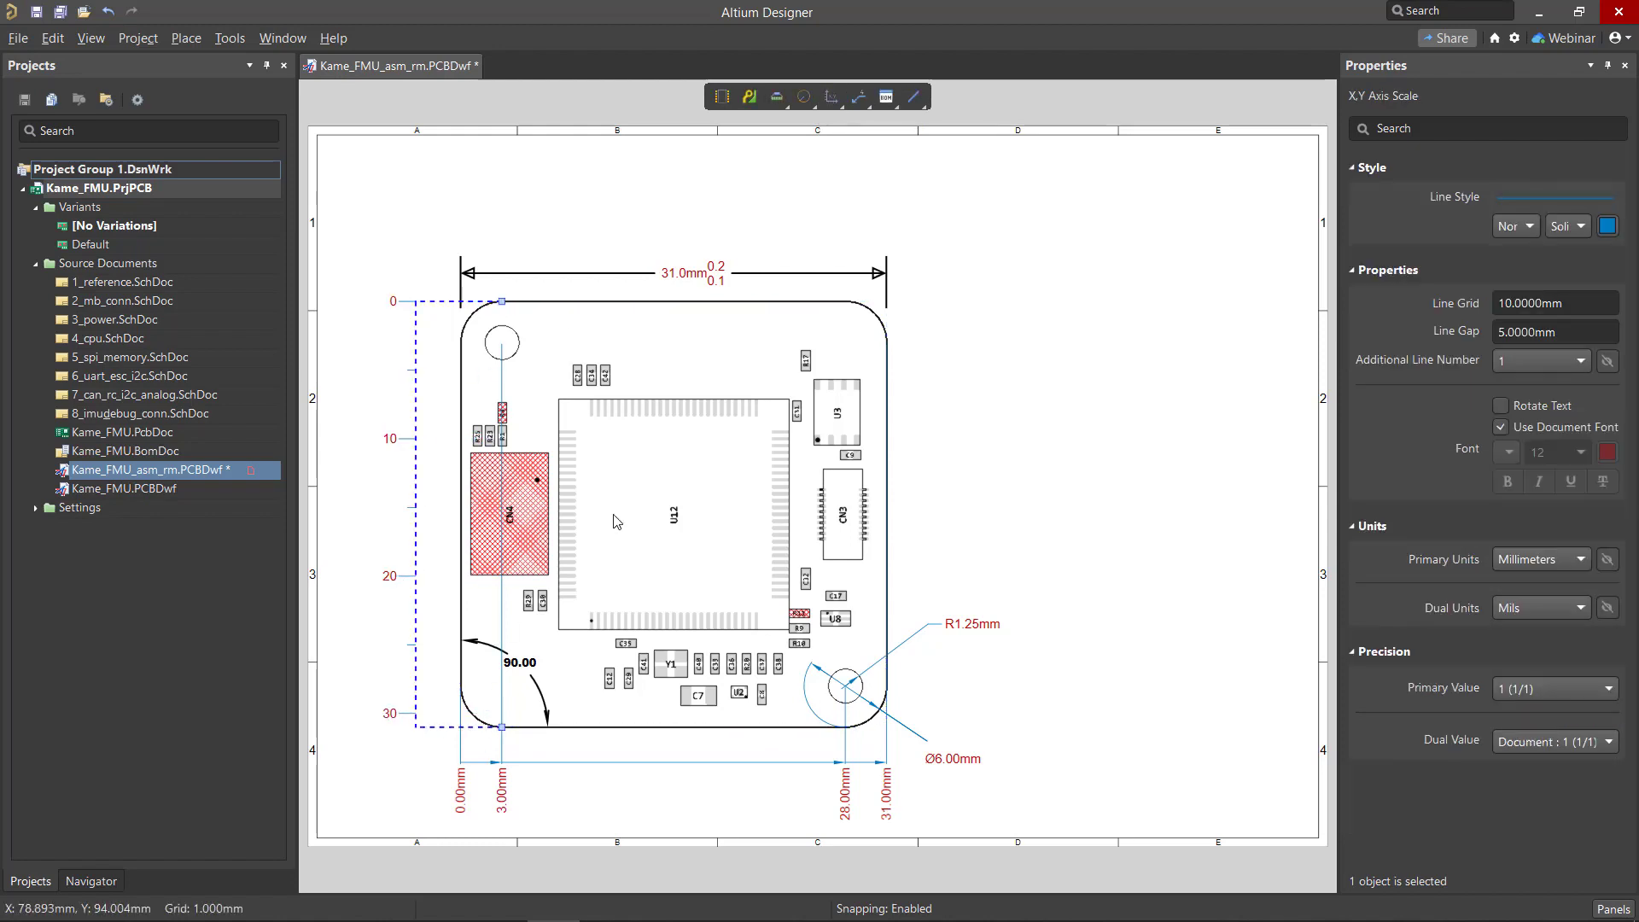
Set the axis scale to 5mm Line Grid, 3mm Line Gap, 8 additional lines and rotated text.
click(1577, 305)
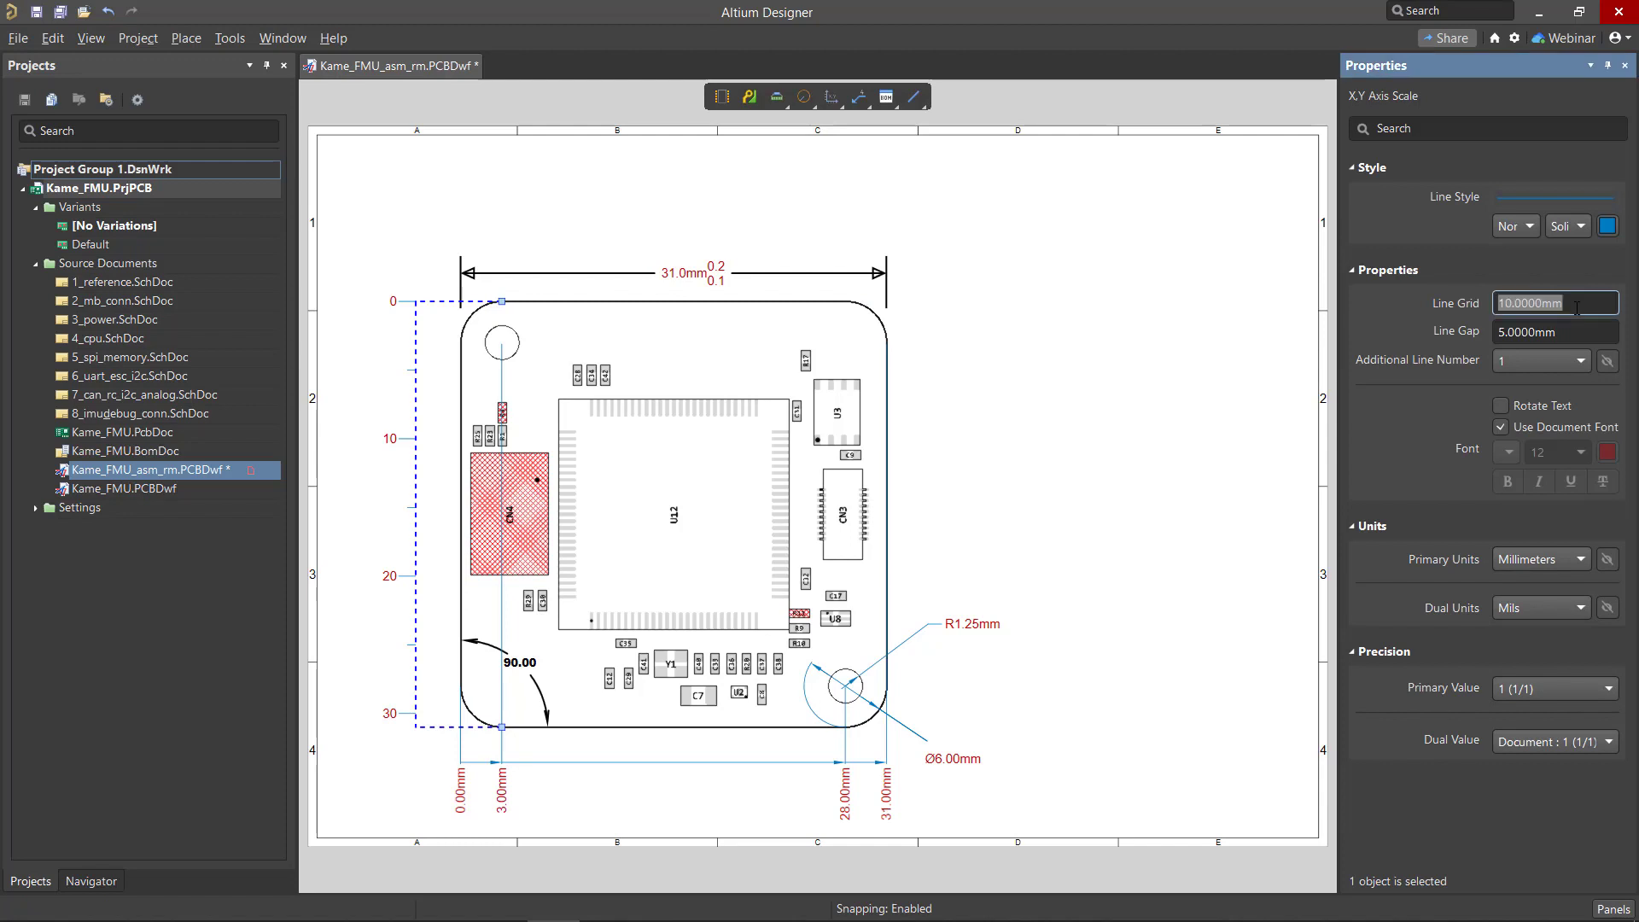
text(5)
key(Return)
click(1577, 333)
text(3)
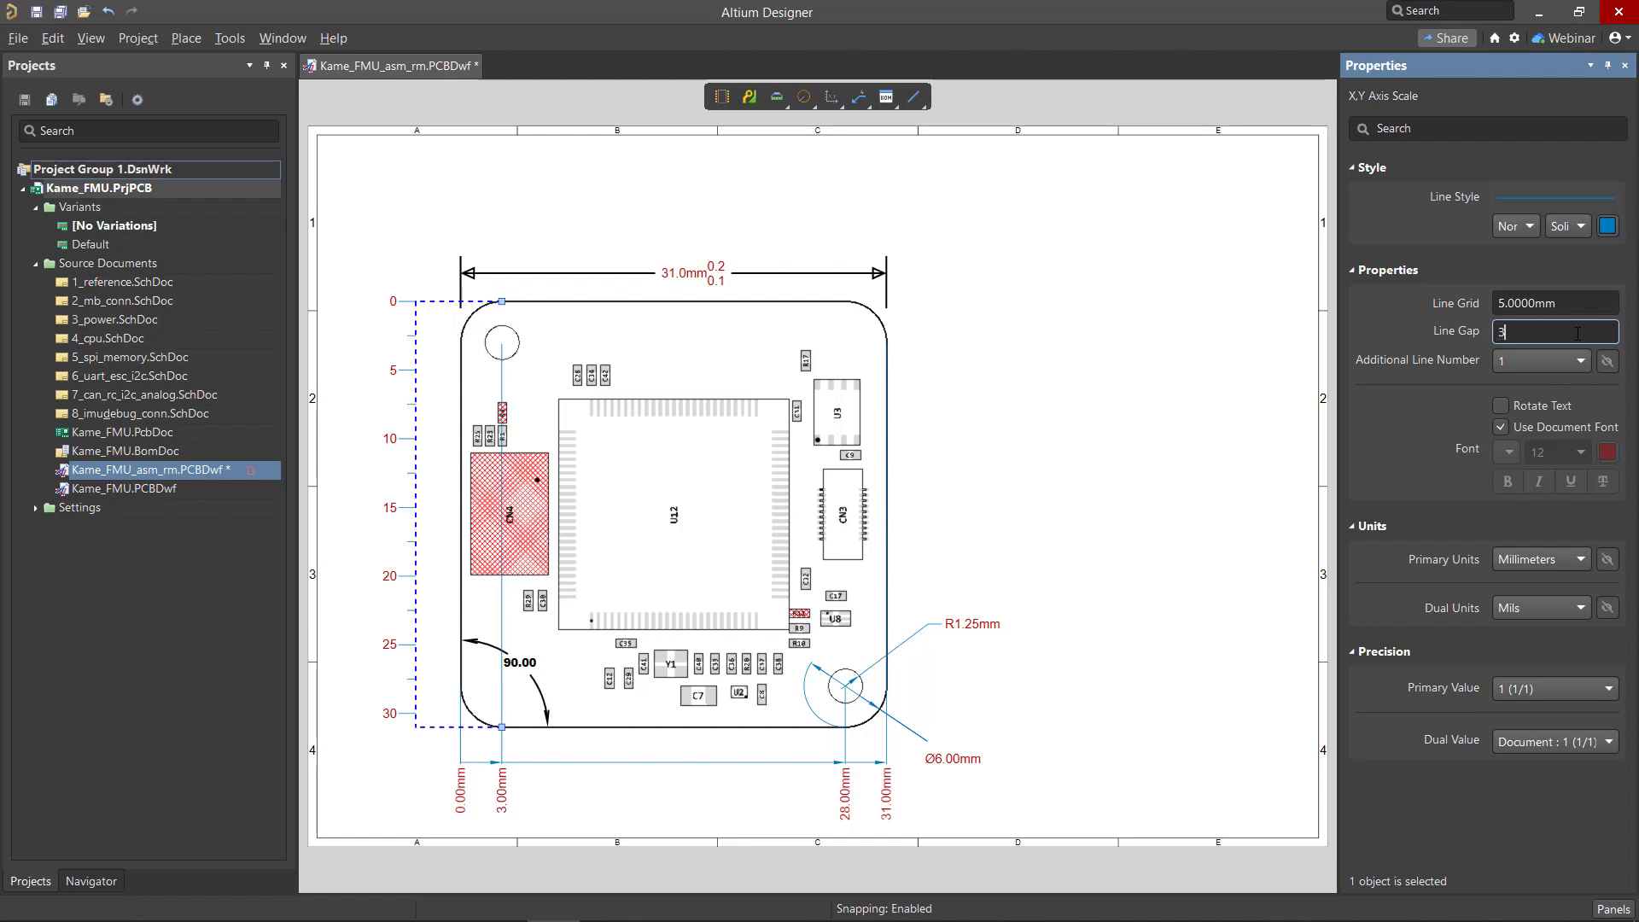
key(Return)
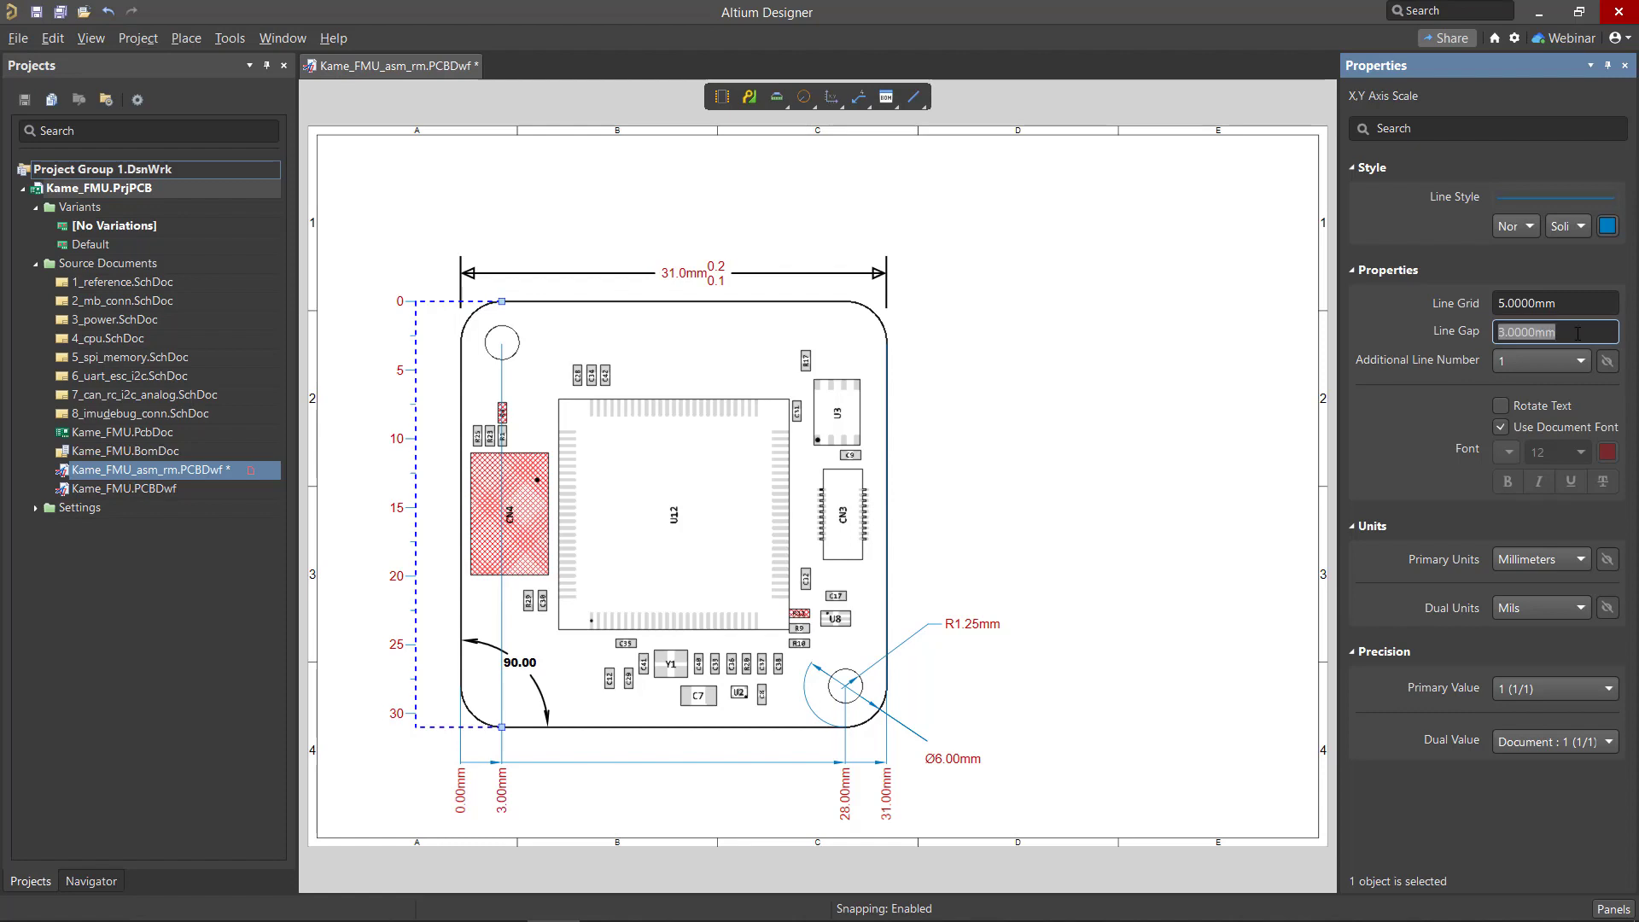
click(1566, 360)
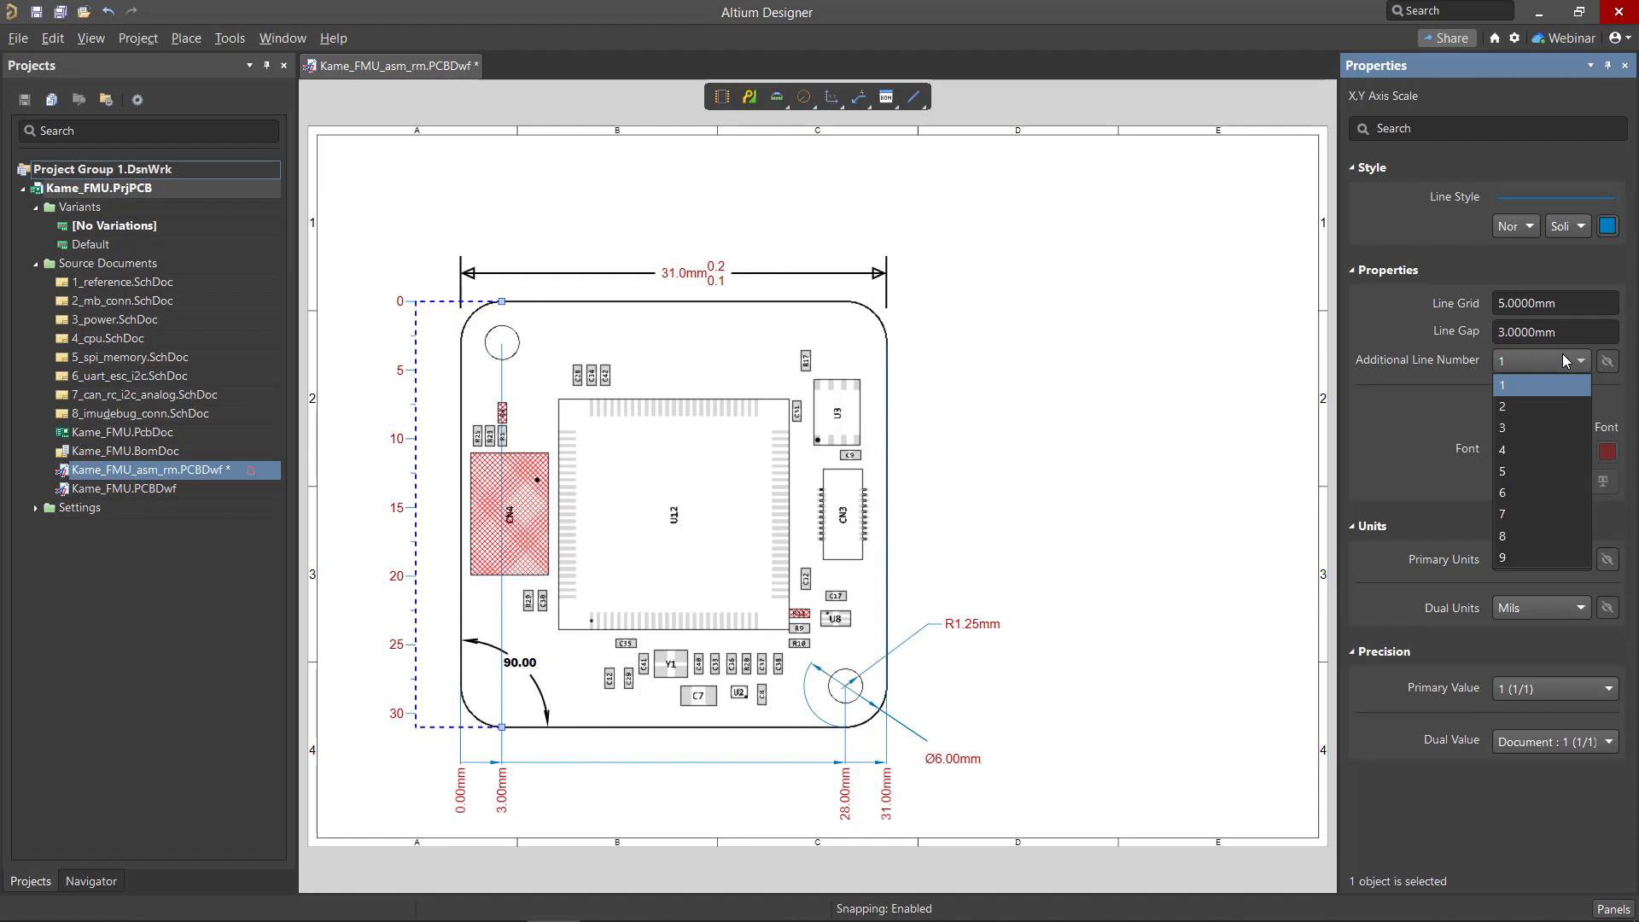
click(1540, 537)
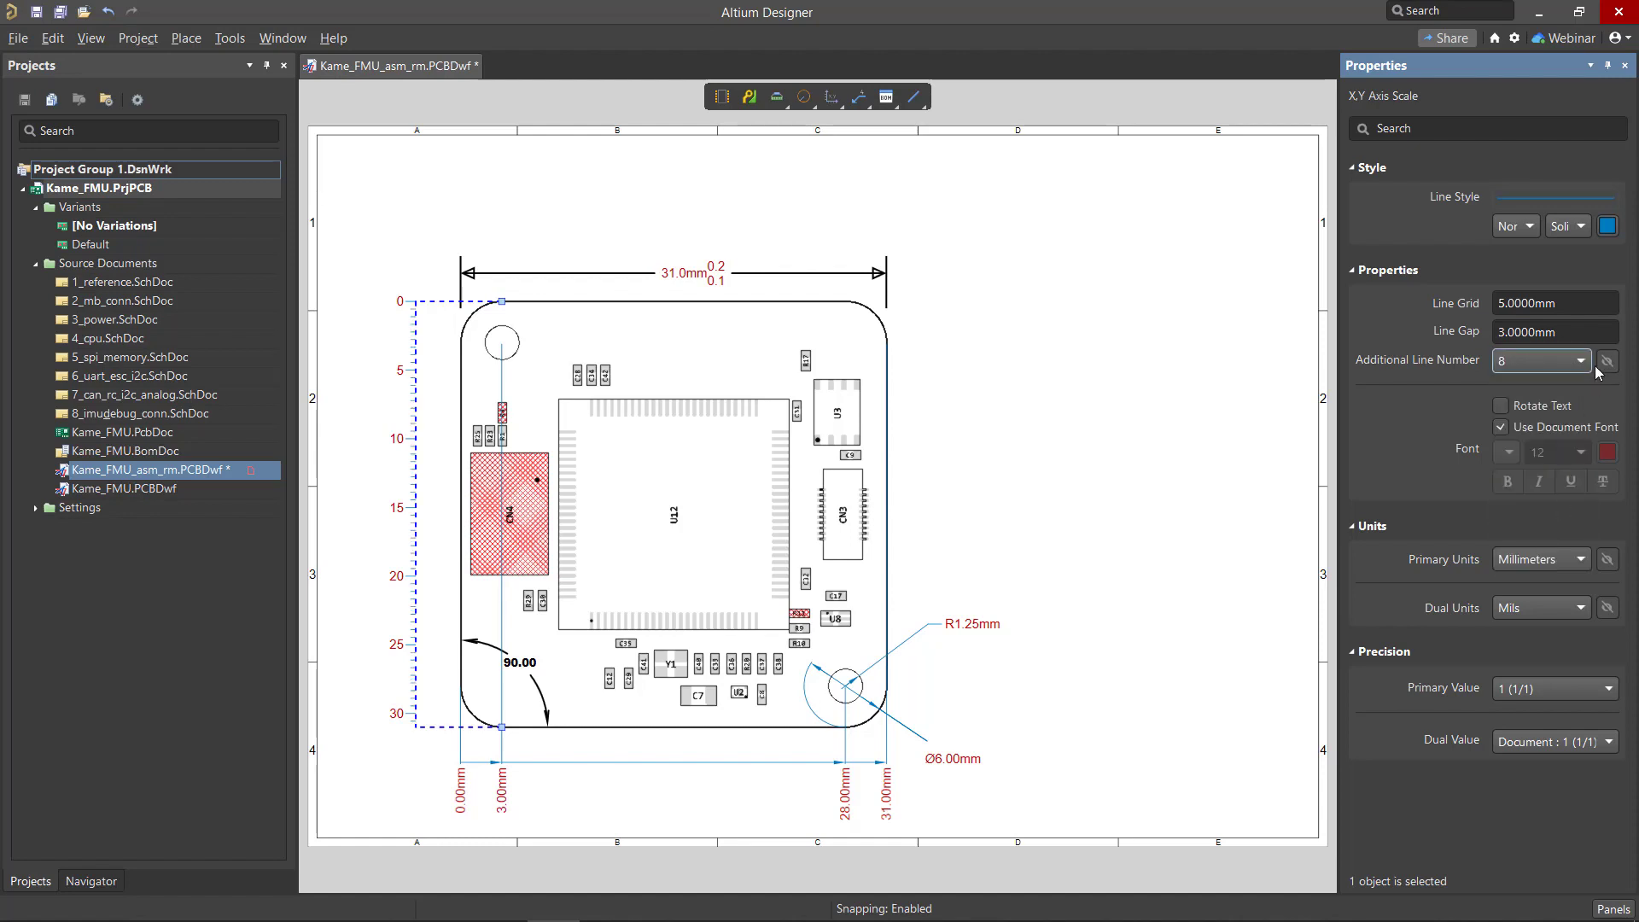
click(1501, 407)
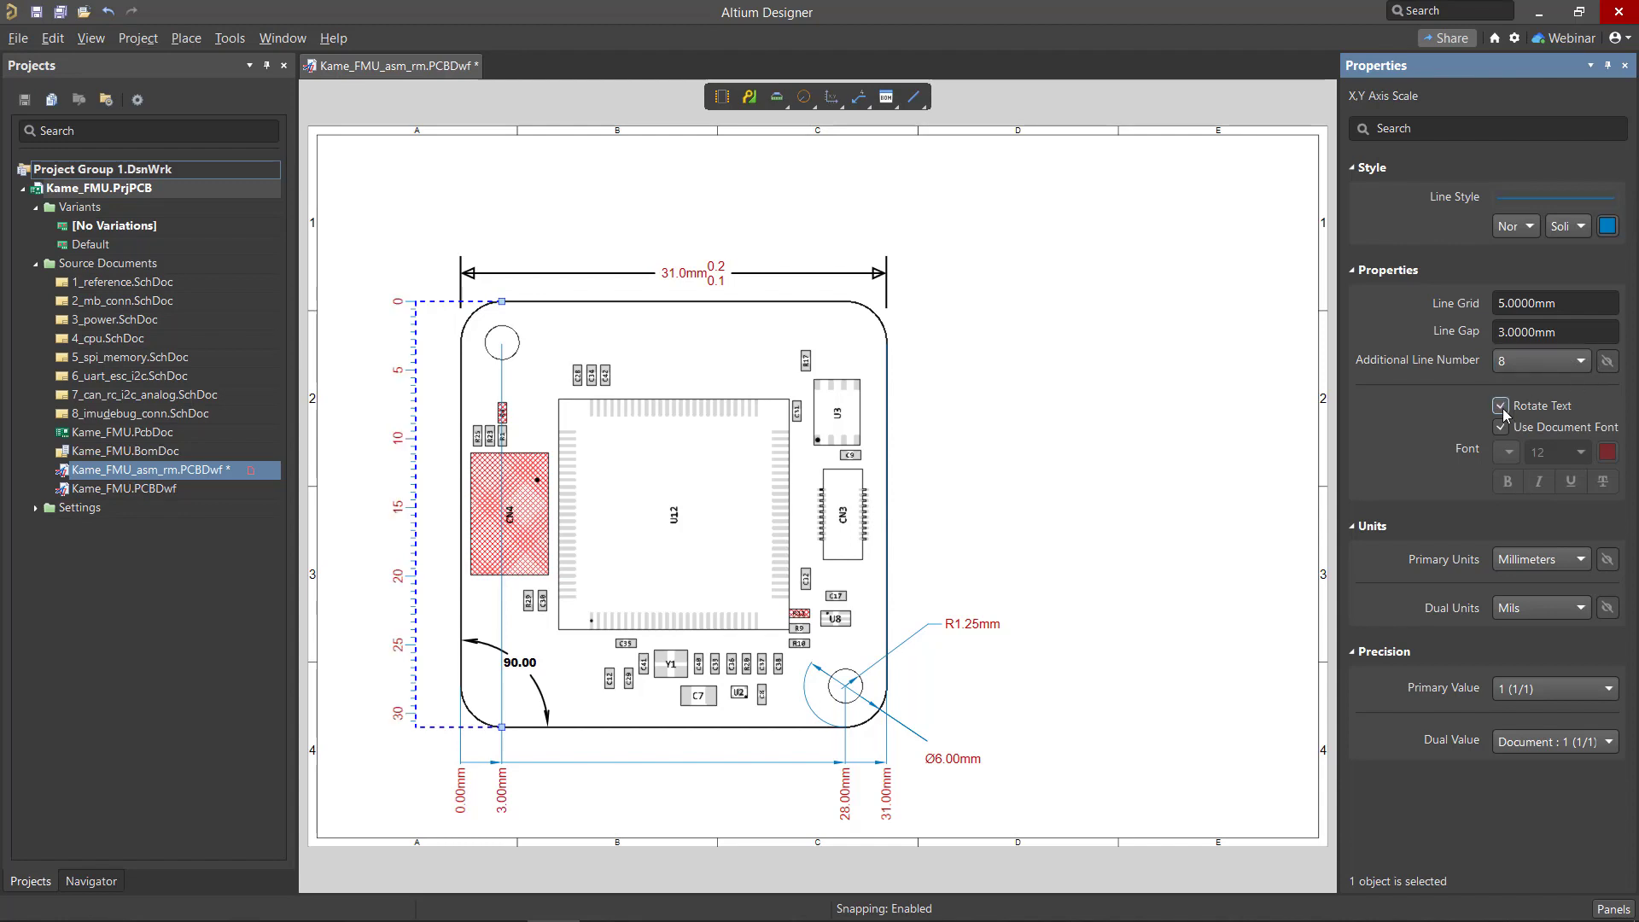
click(1253, 442)
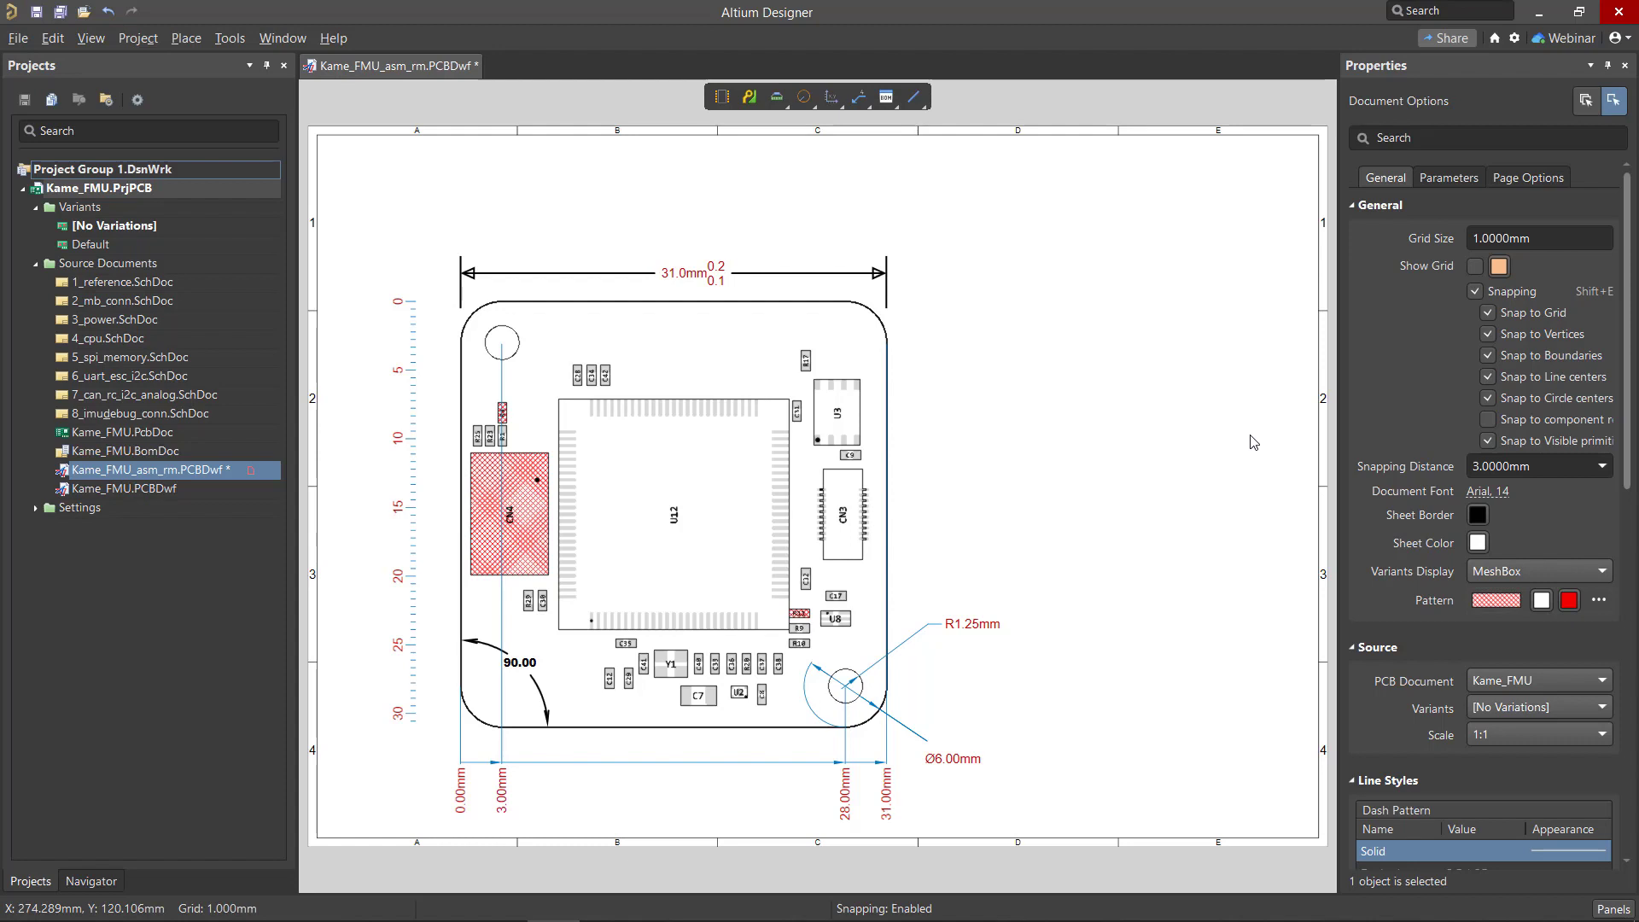
Draw a filled rectangle above the board and dimension its 124.00mm width.
click(915, 98)
click(943, 275)
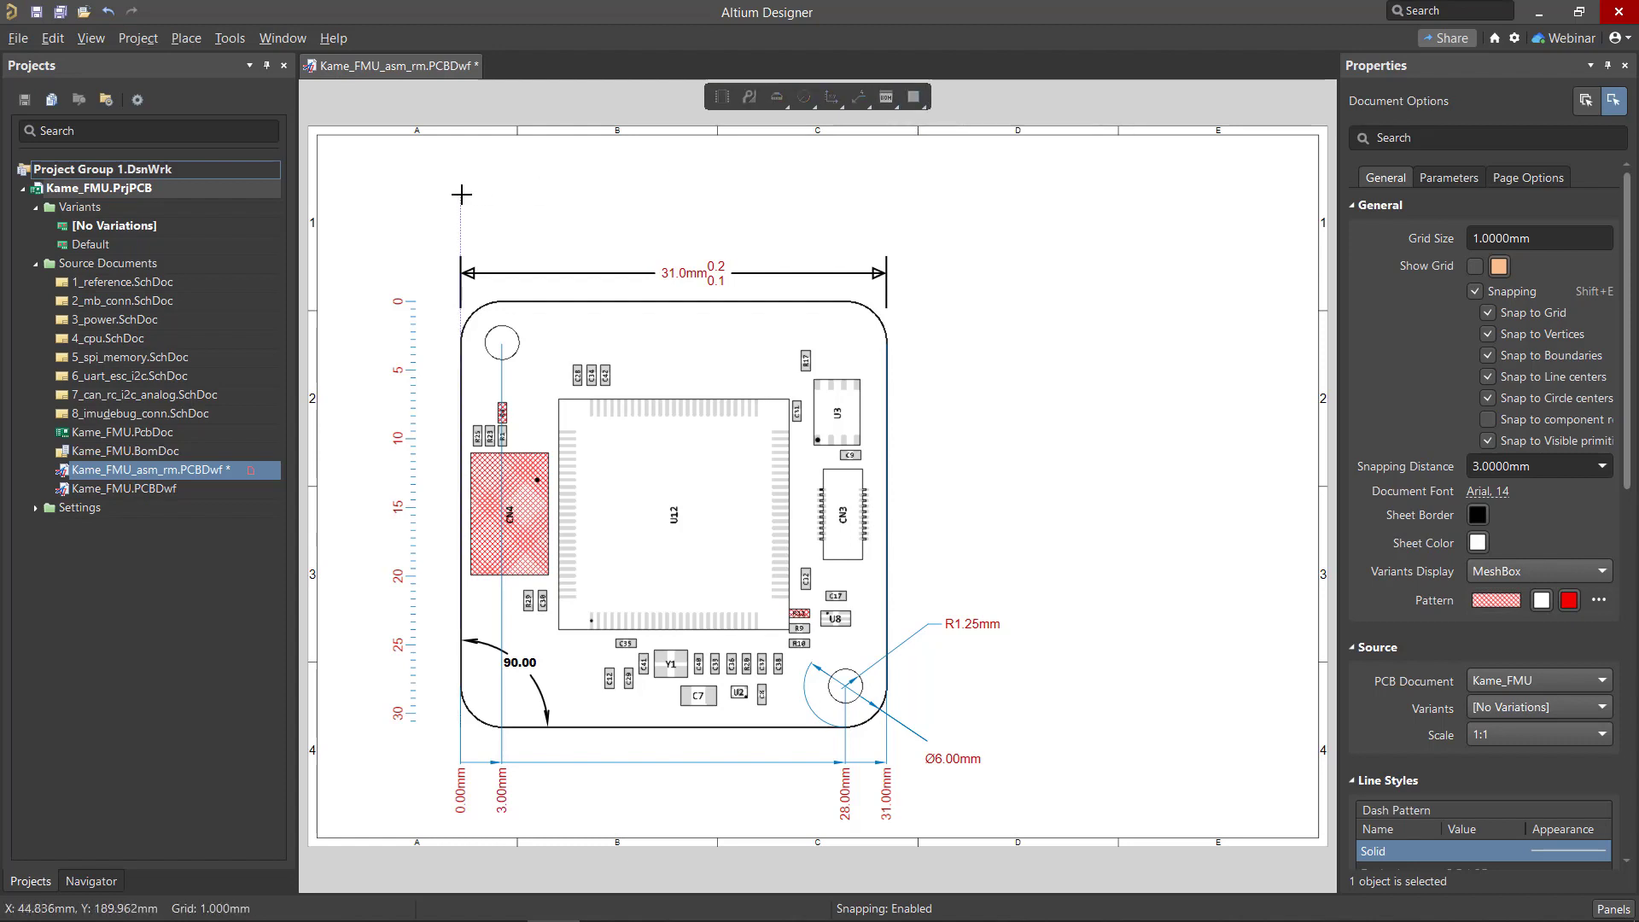
click(461, 195)
click(887, 234)
right_click(887, 233)
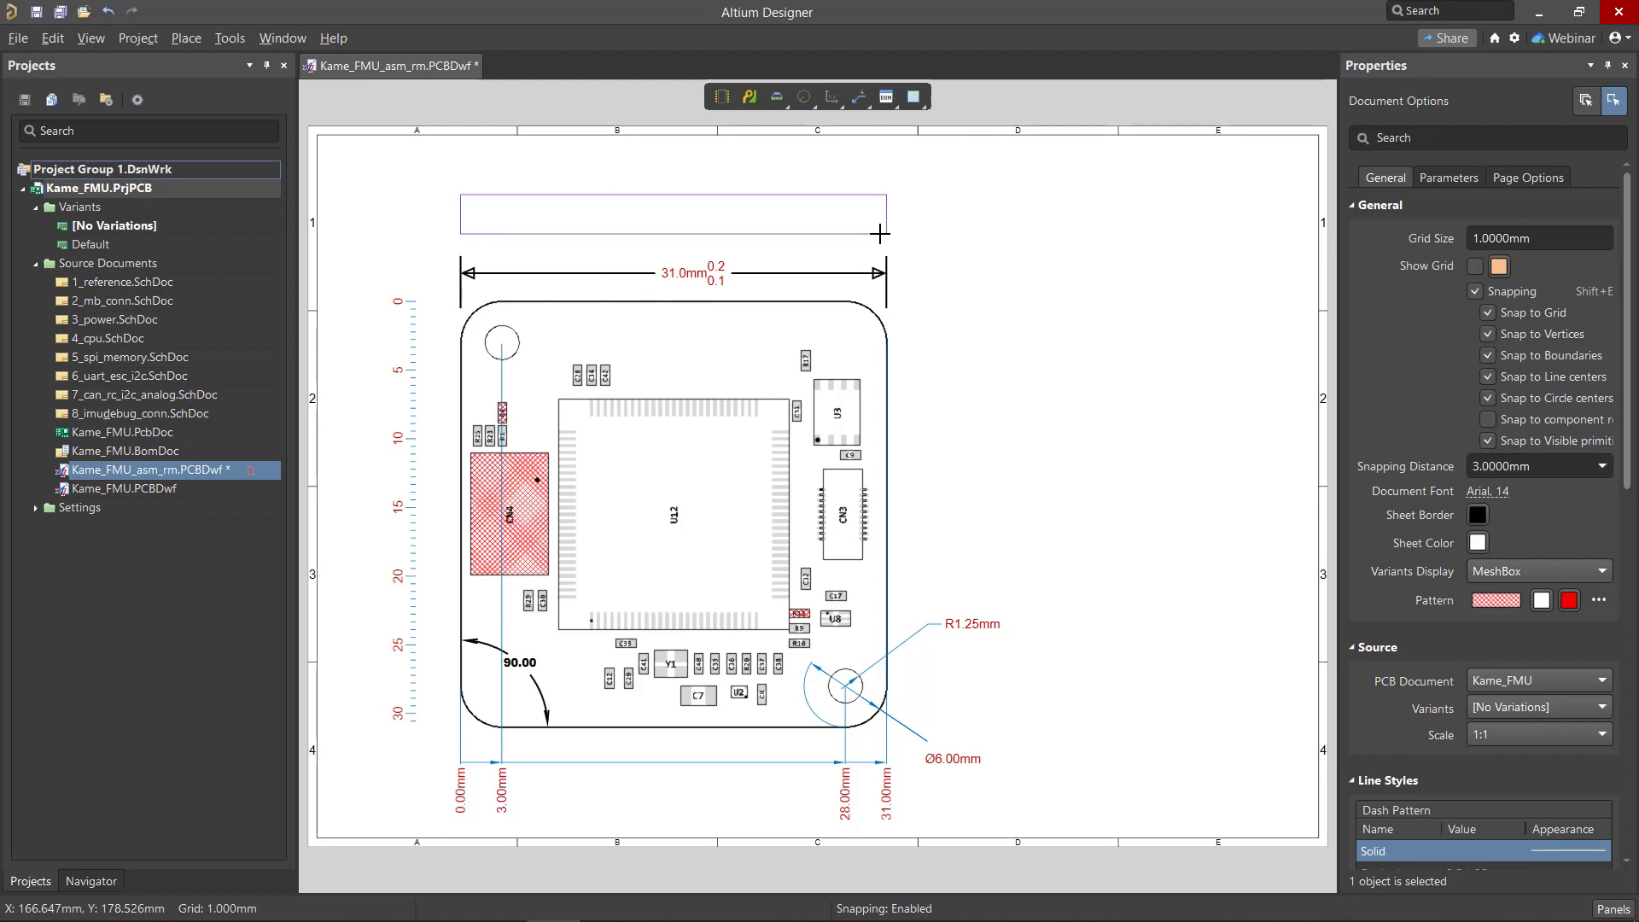
click(833, 99)
click(461, 195)
click(887, 194)
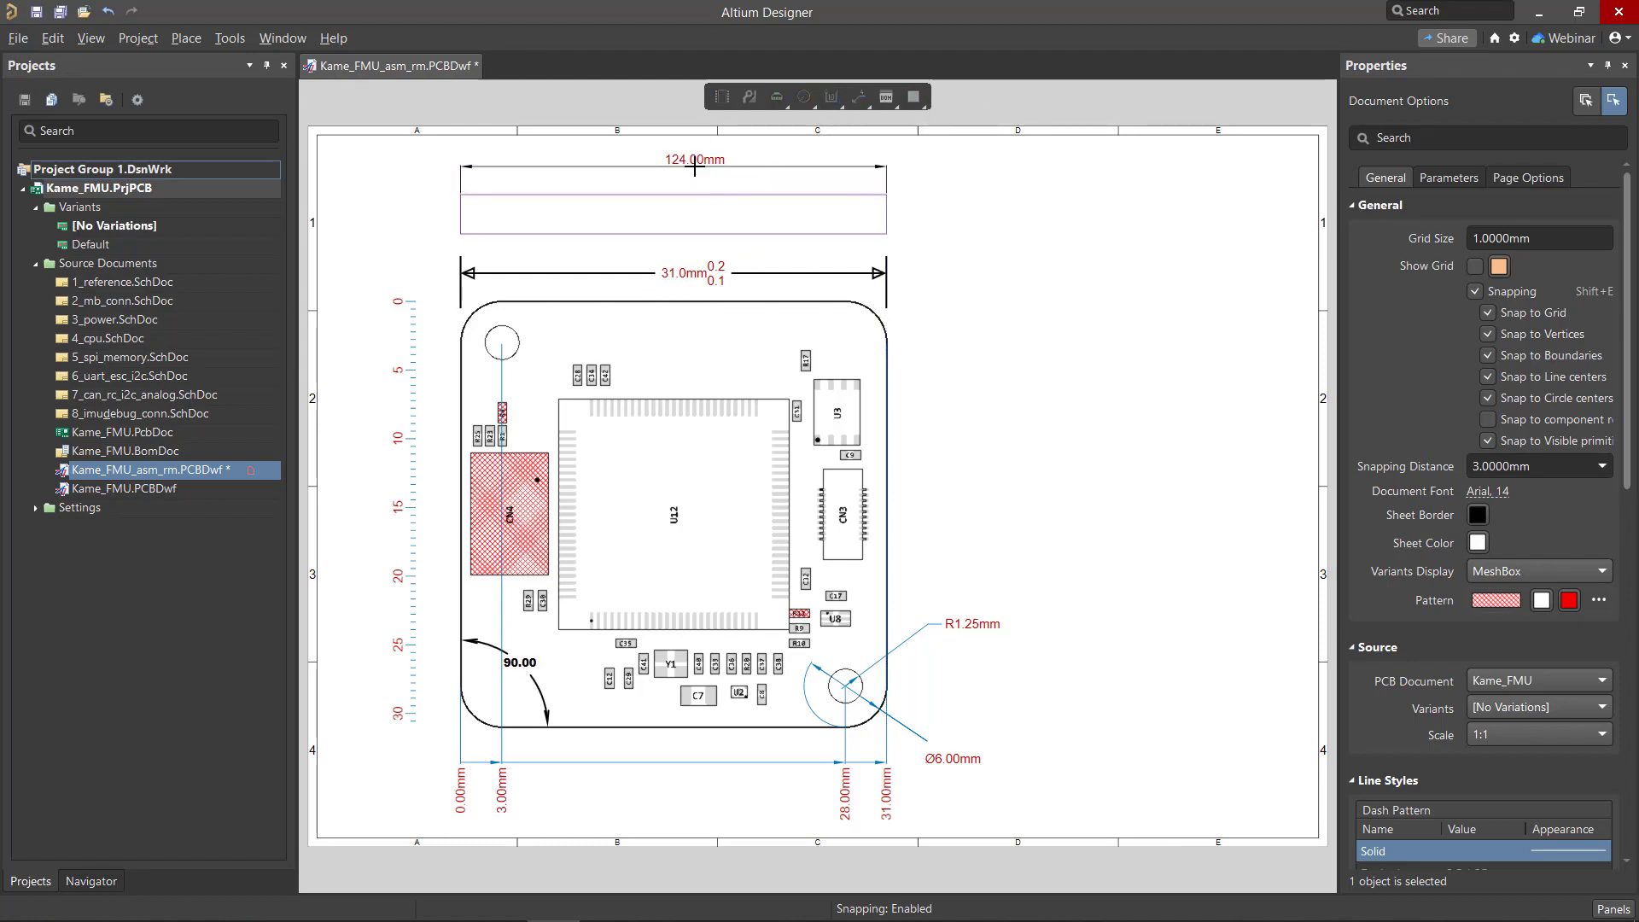